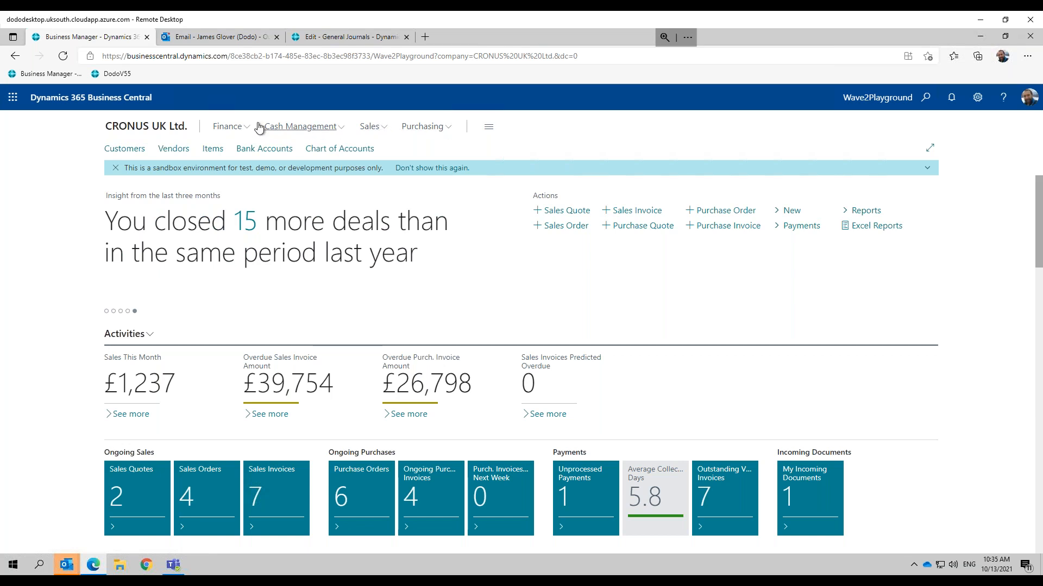
Look through the pages listed under the Finance, Cash Management, Sales and Purchasing navigation headings.
click(245, 132)
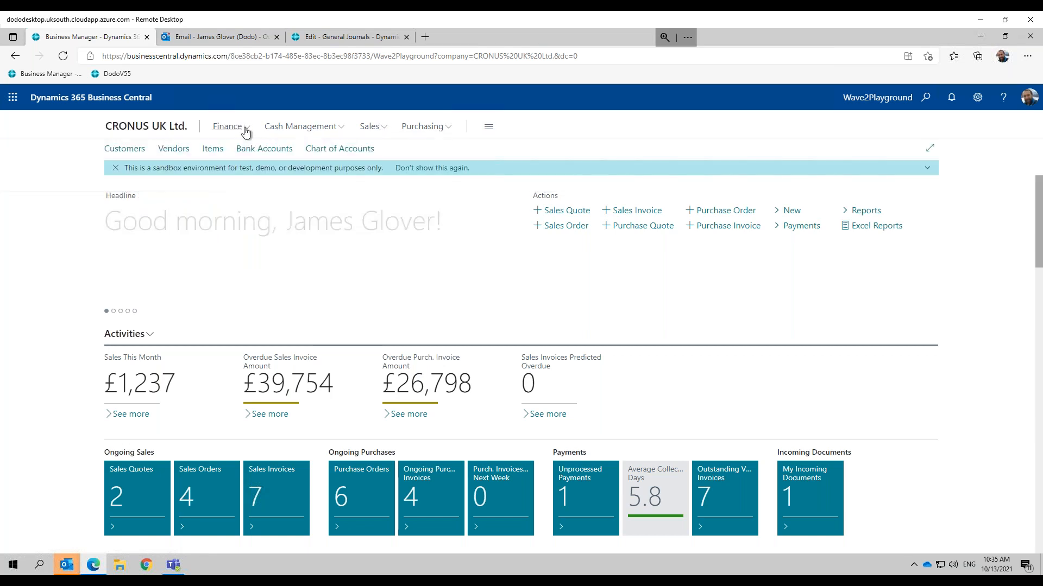
click(348, 133)
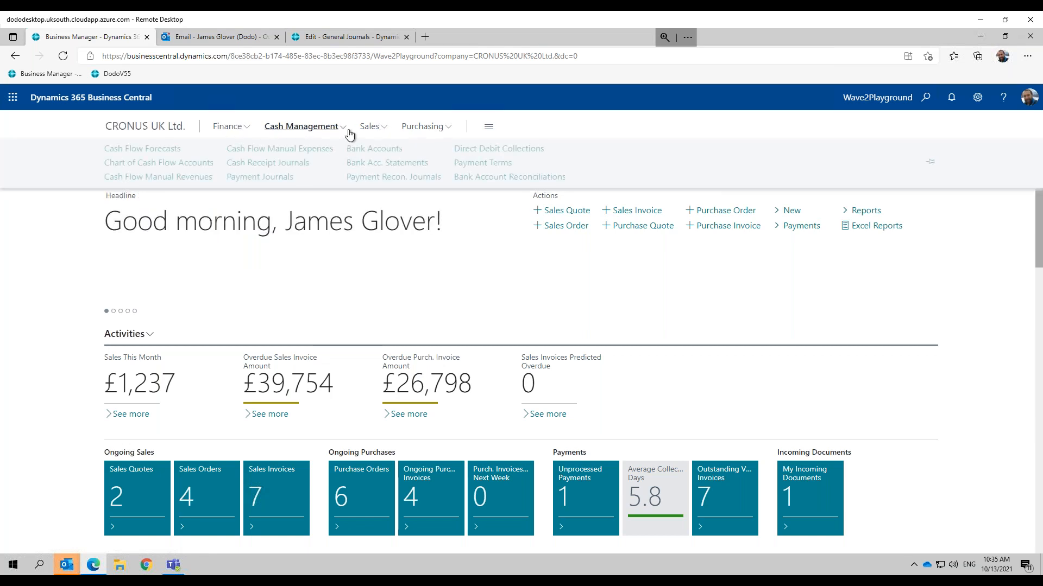
click(383, 133)
click(440, 129)
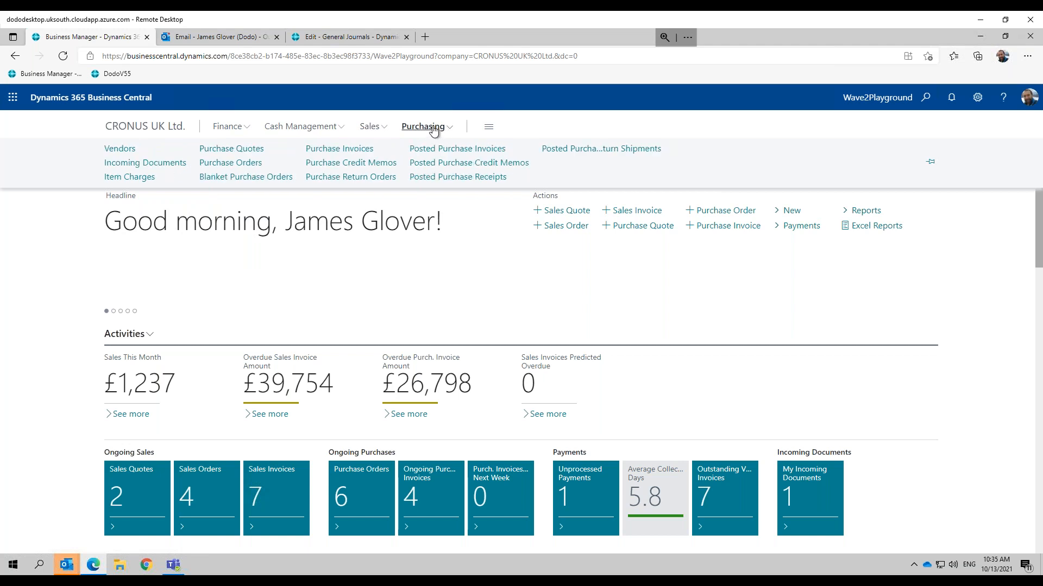
click(28, 273)
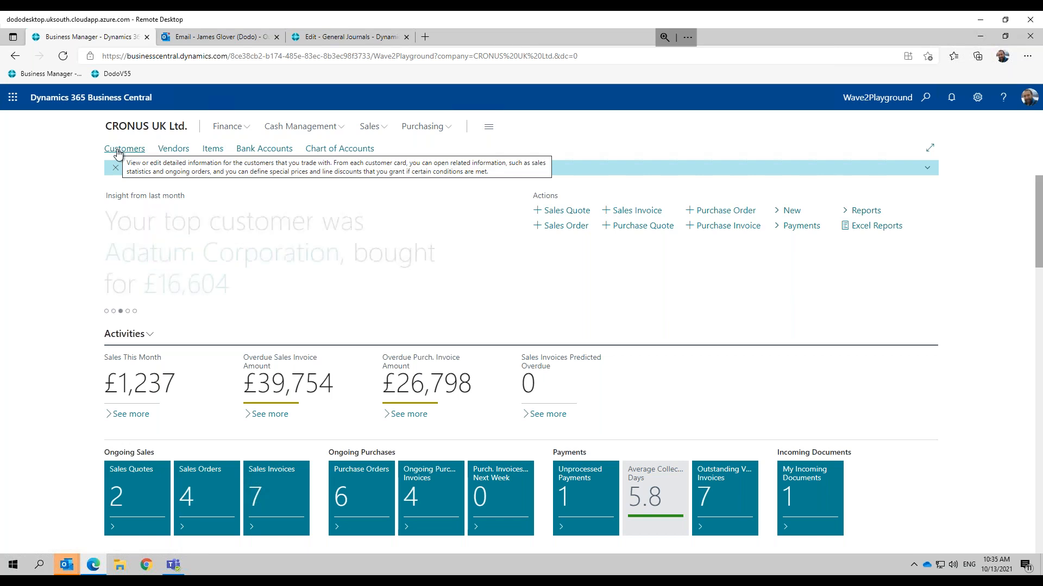
View the Chart of Accounts for CRONUS UK Ltd., and return to the company home page.
click(324, 155)
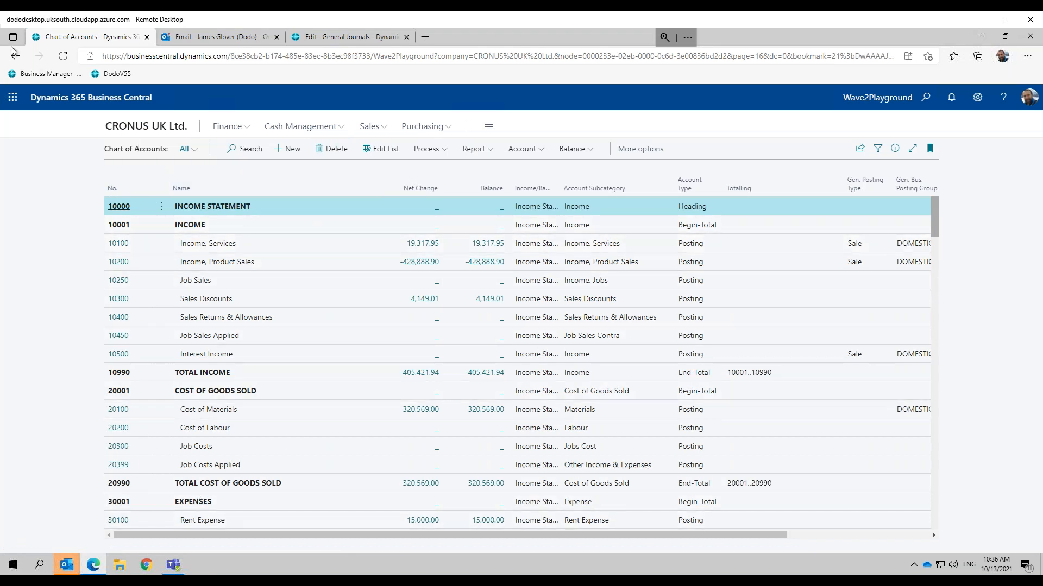
click(140, 131)
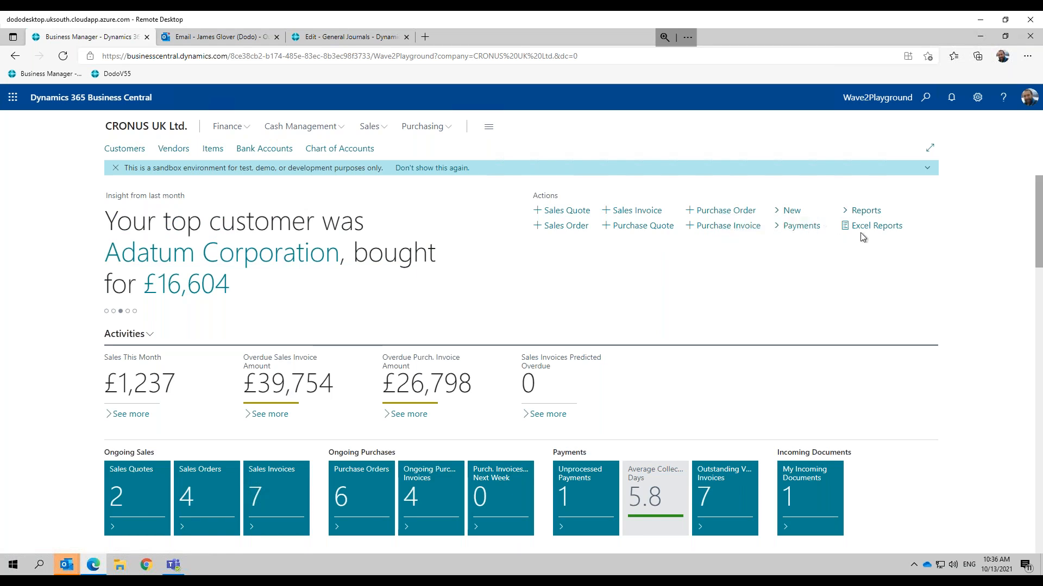
Examine the reports offered under Excel Reports and under the Financial Statements group in Reports.
click(909, 228)
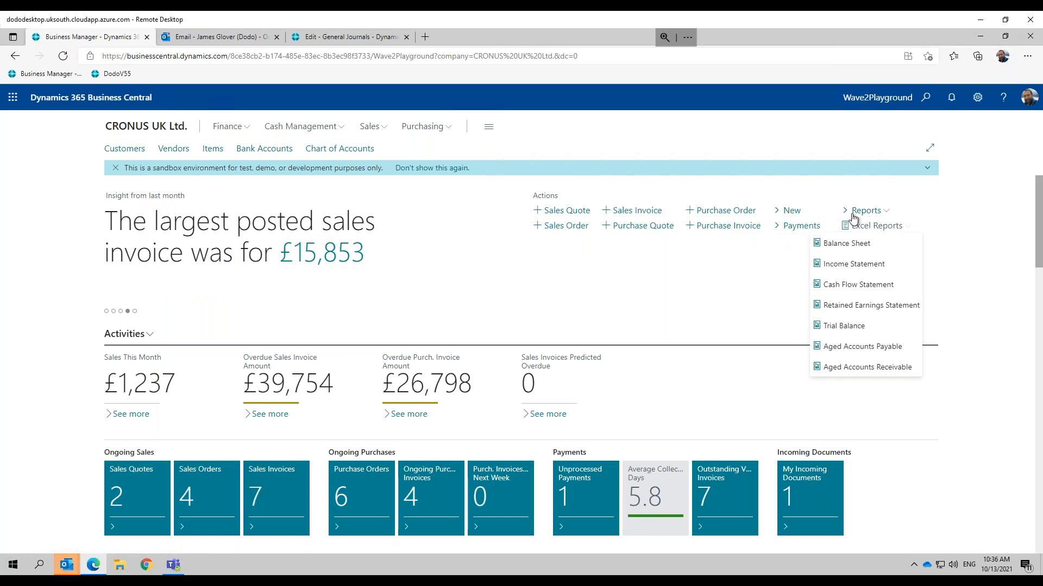
click(885, 215)
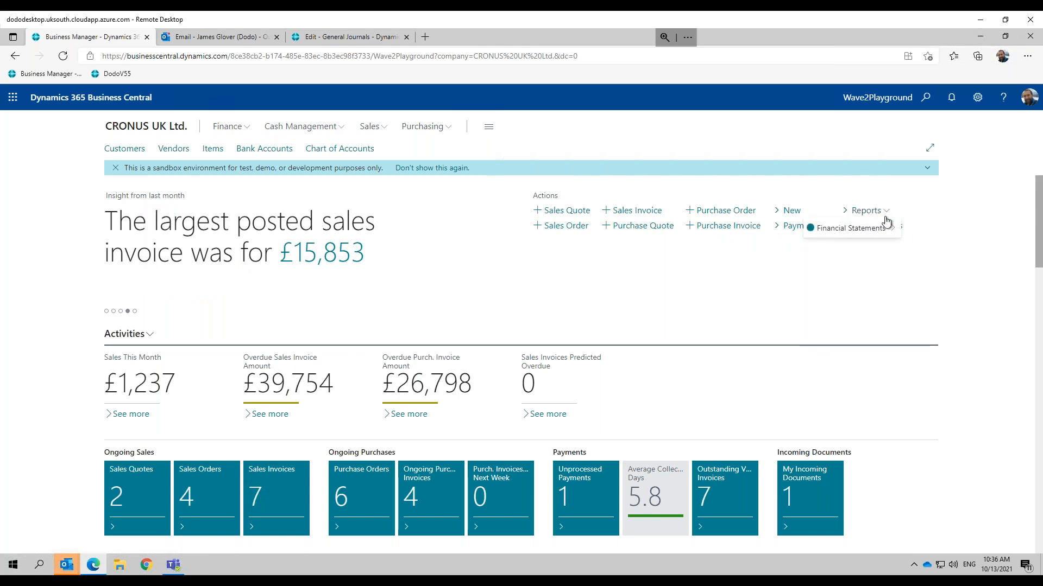
mouse_move(893, 233)
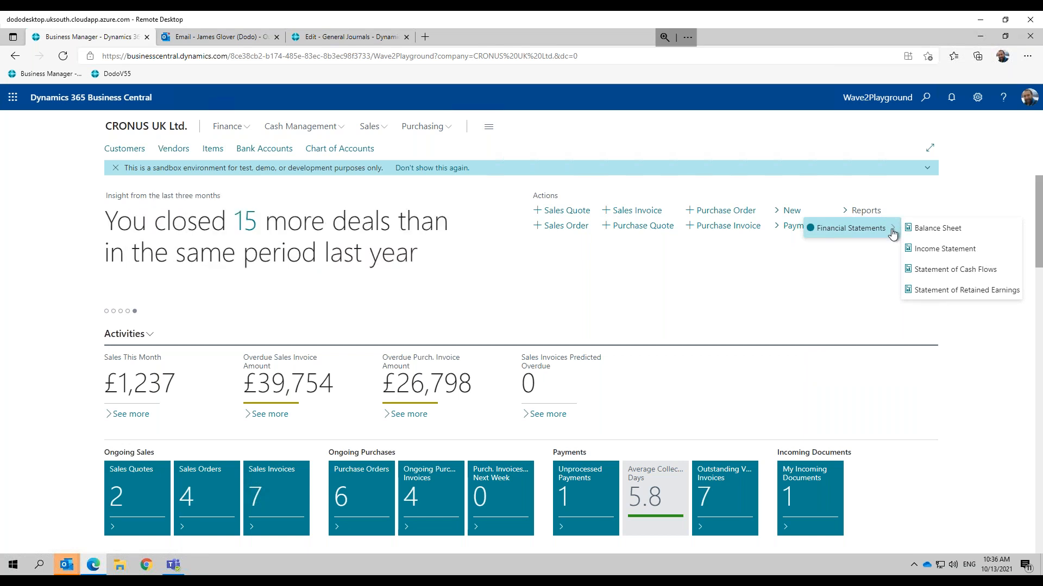
View the ledger entries behind the Sales This Month figure and return to the home page.
scroll(201, 340, down, 1)
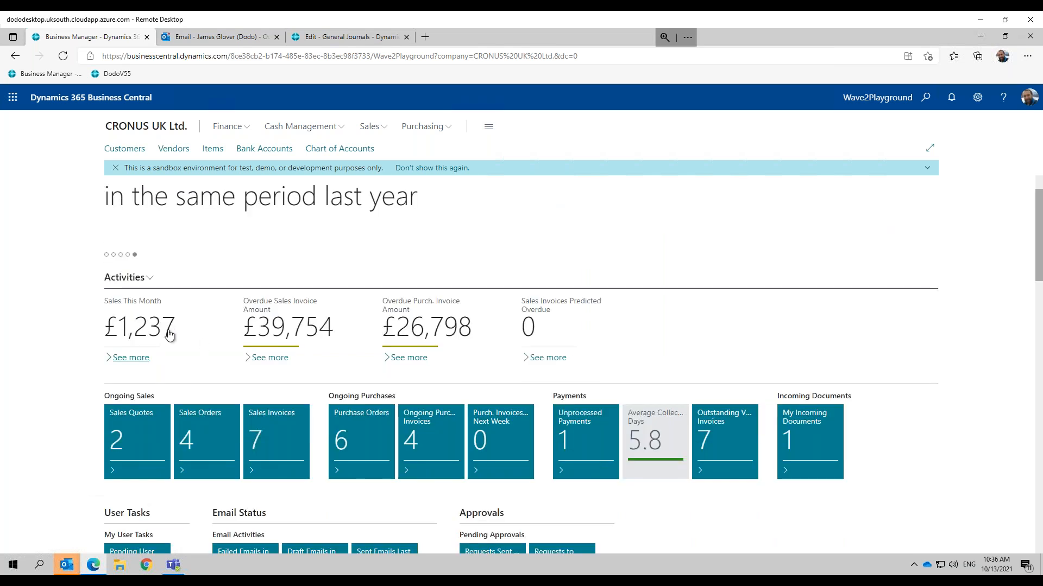
scroll(141, 342, down, 1)
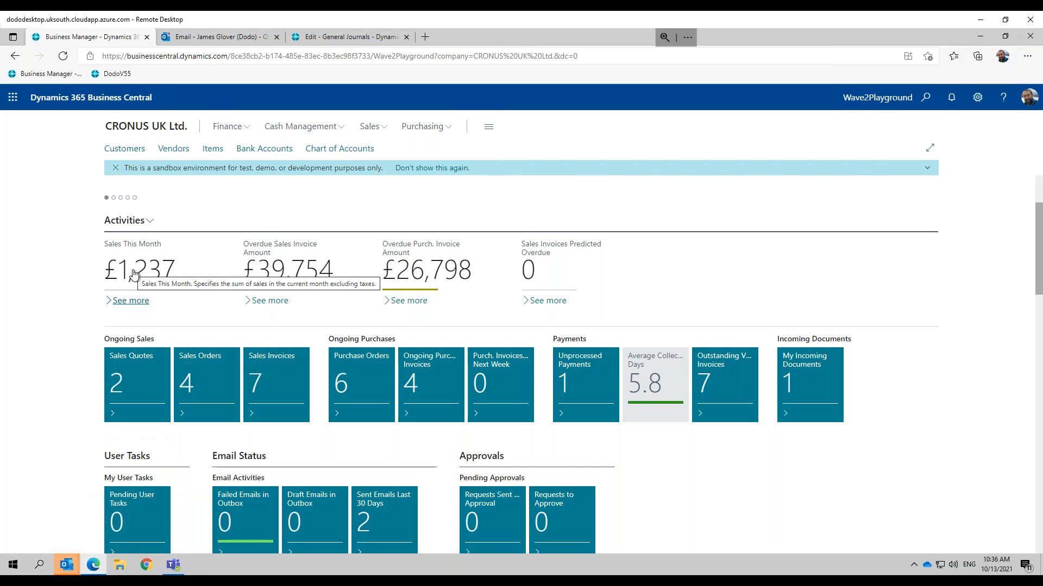
click(137, 303)
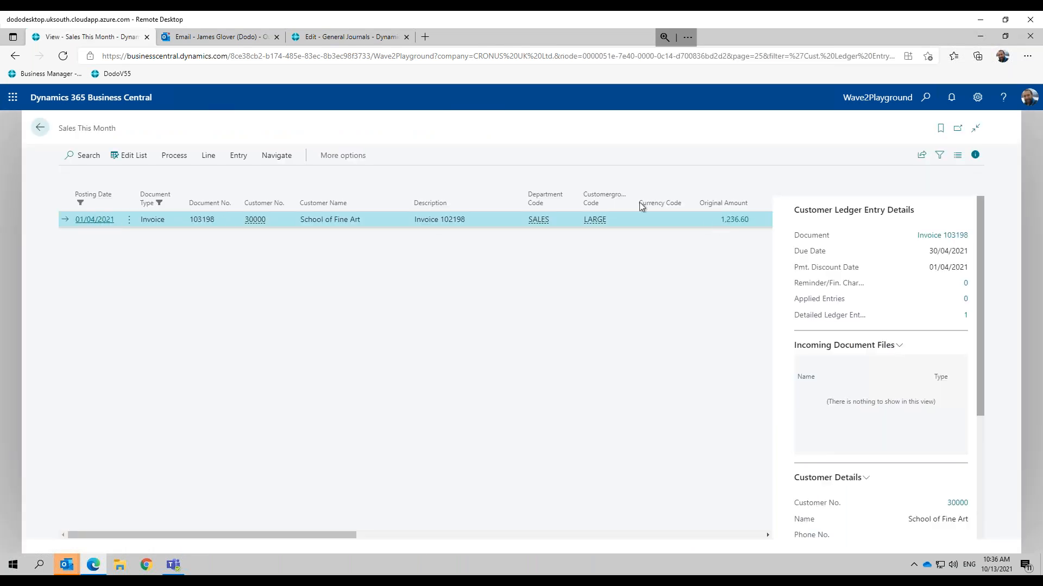
click(37, 130)
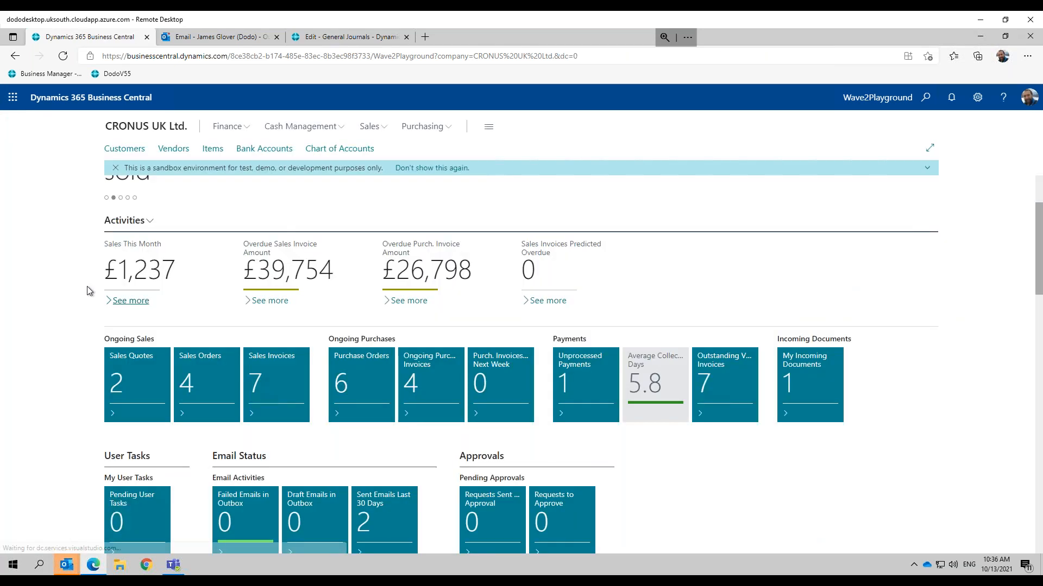
View the entries behind Overdue Sales Invoice Amount and their processing actions, and return to the home page.
click(270, 302)
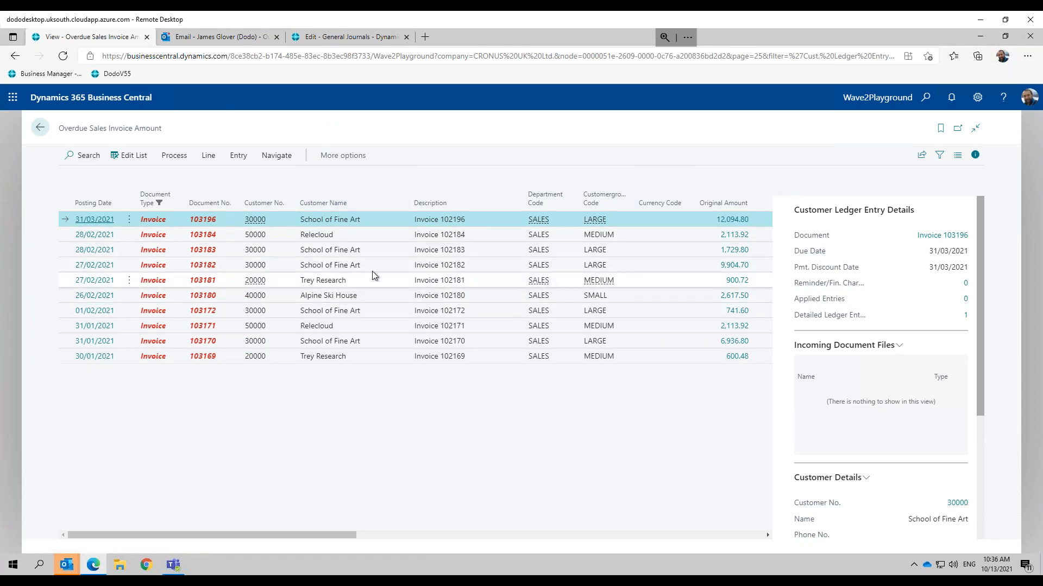
click(173, 157)
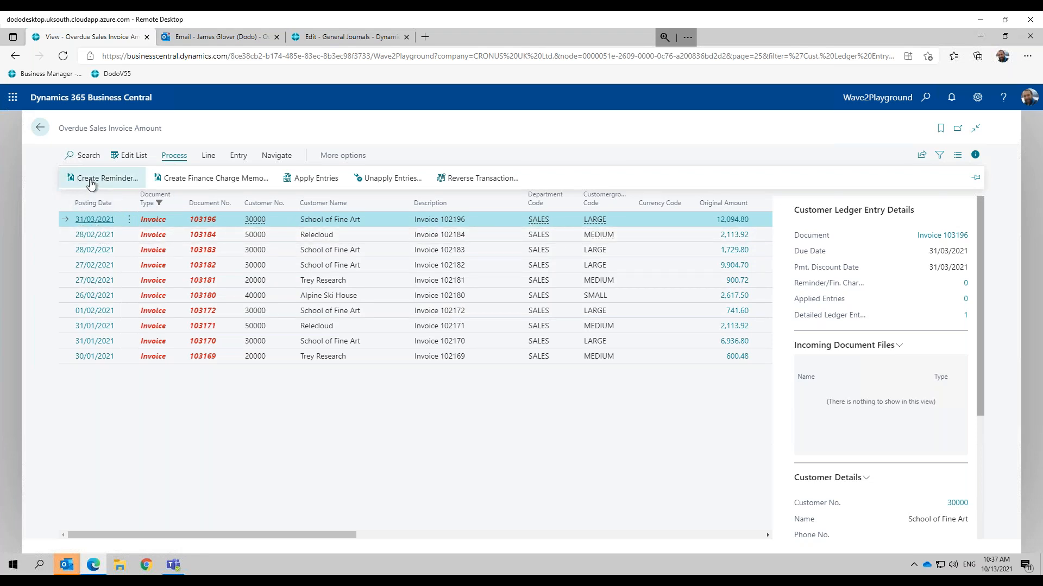
click(41, 130)
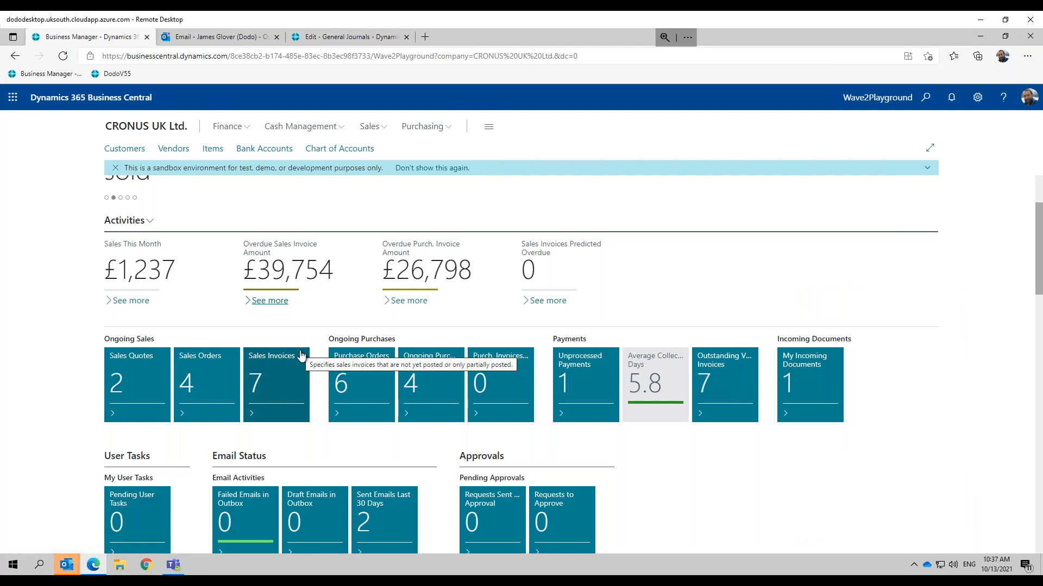
Look over the home page tiles for ongoing sales, purchases, payments, email status, approvals and time sheets.
scroll(298, 354, down, 2)
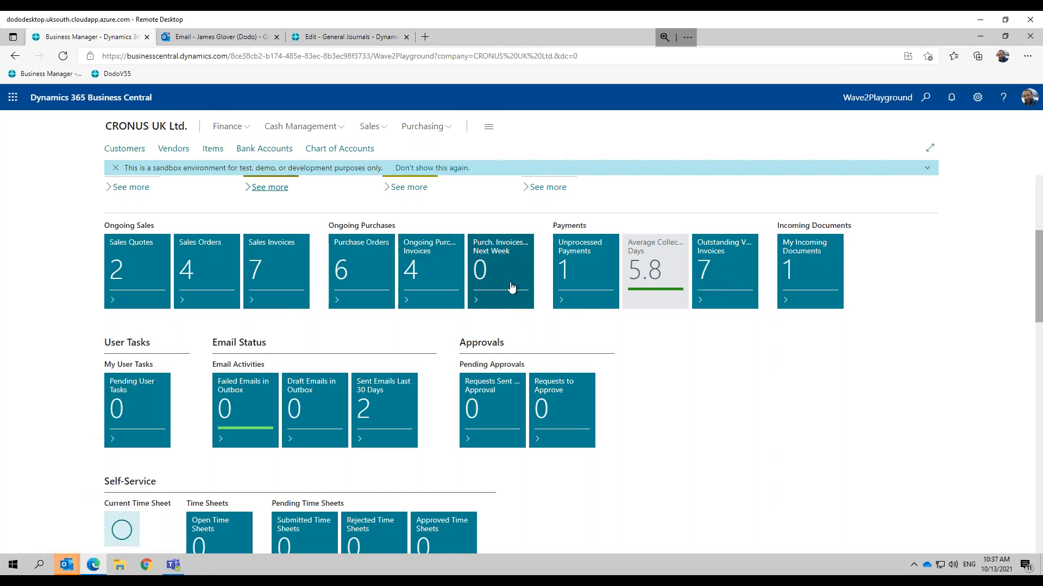
scroll(334, 244, up, 2)
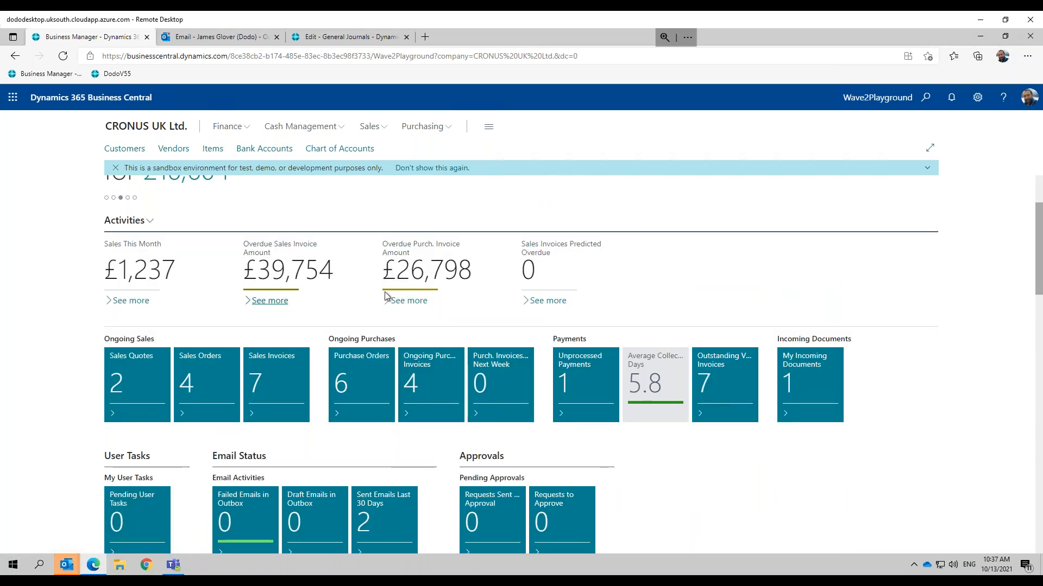
scroll(404, 304, down, 2)
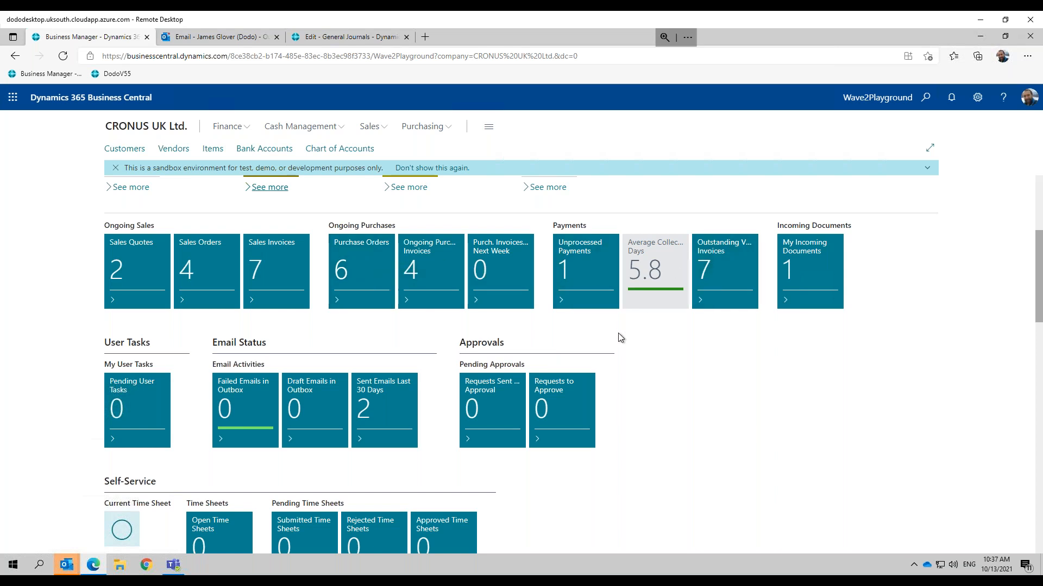
scroll(618, 334, down, 2)
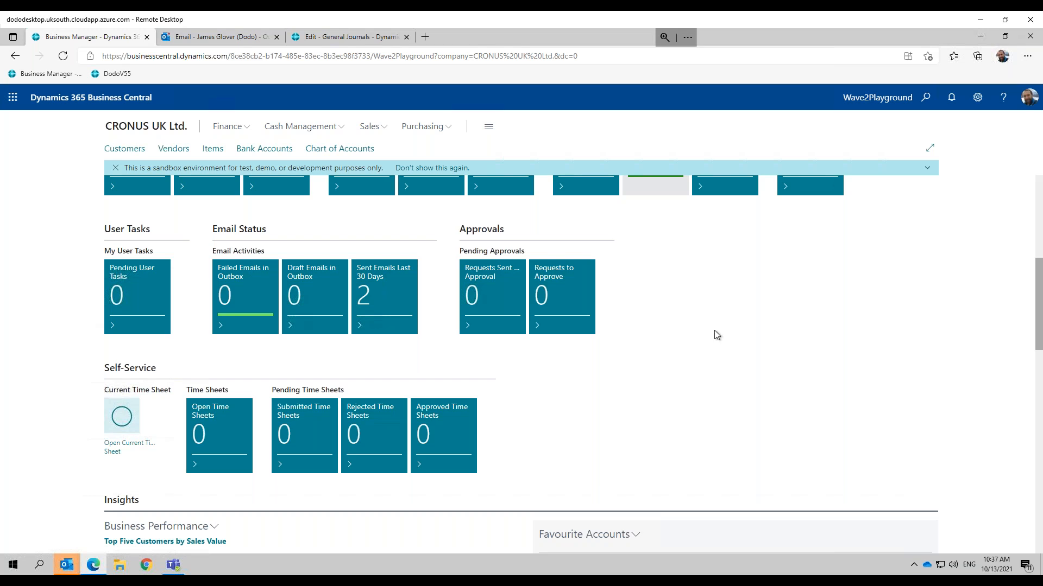
scroll(715, 330, down, 3)
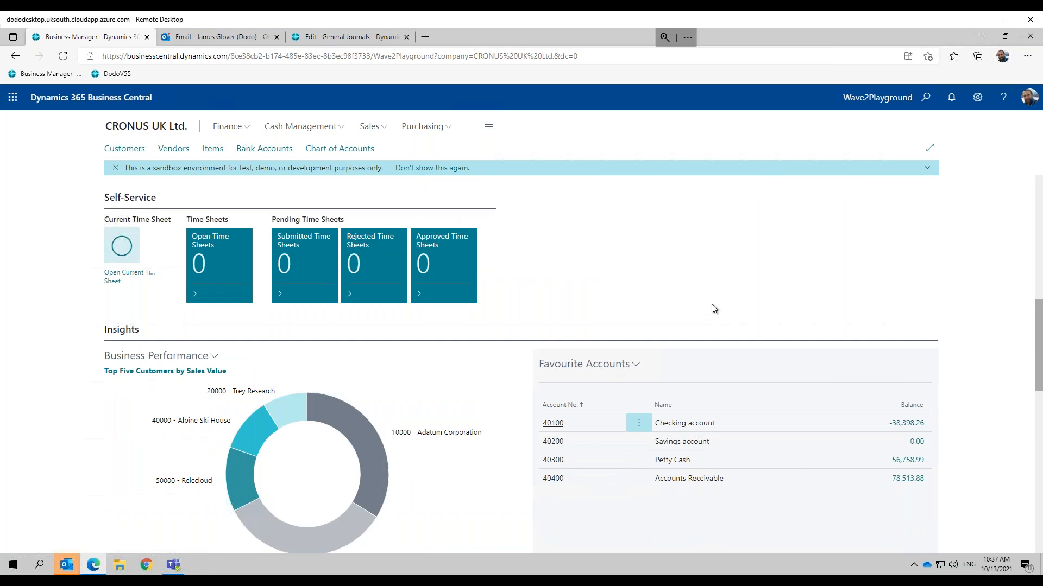
Switch the Business Performance chart to the previous chart, Sales Trends by Customer Groups.
scroll(712, 304, down, 1)
scroll(713, 305, down, 1)
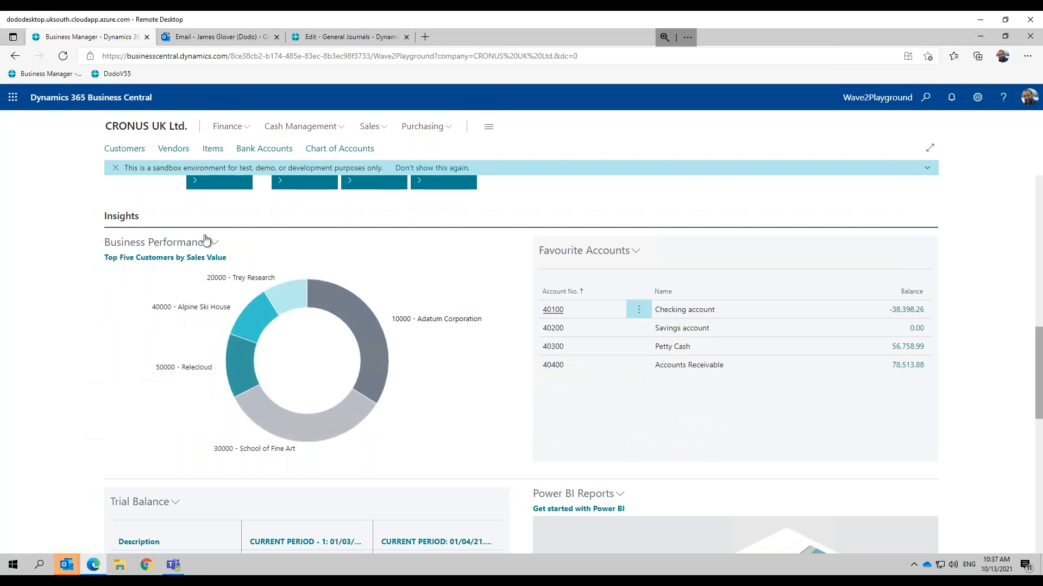
click(215, 249)
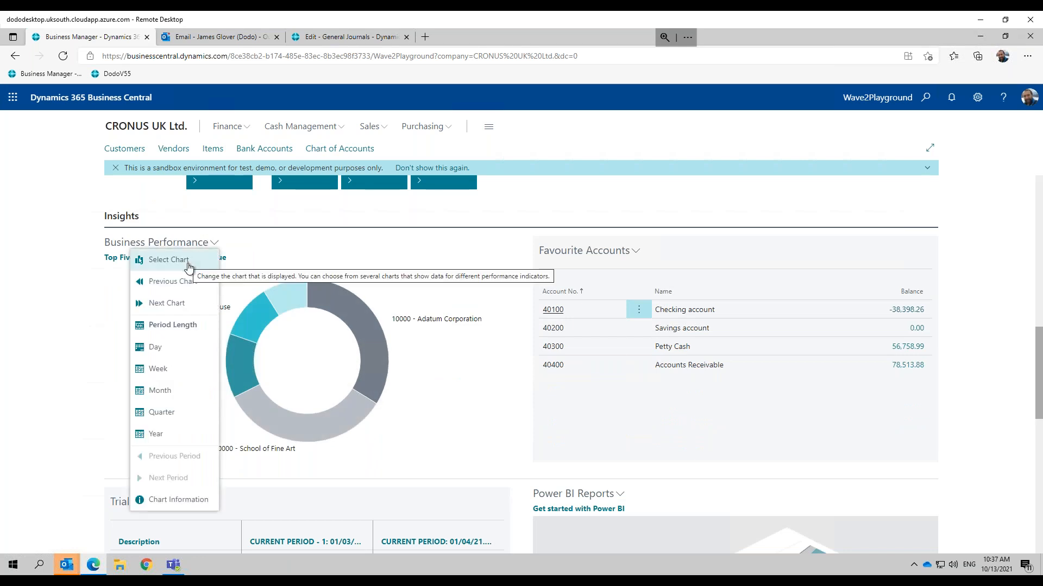
click(170, 283)
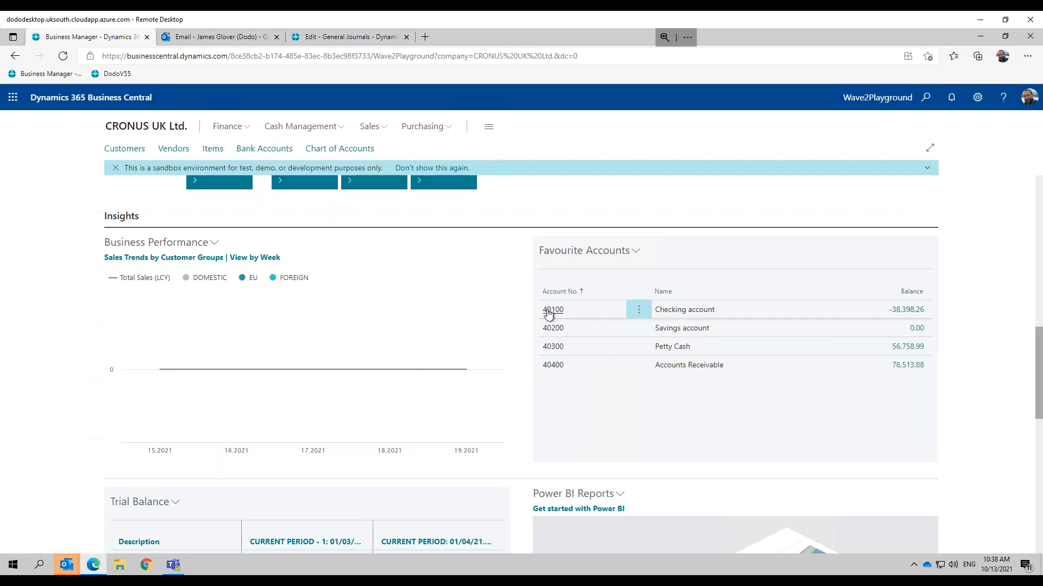
Examine the actions available for the Favourite Accounts list and the Trial Balance, along with the Trial Balance figures.
click(634, 252)
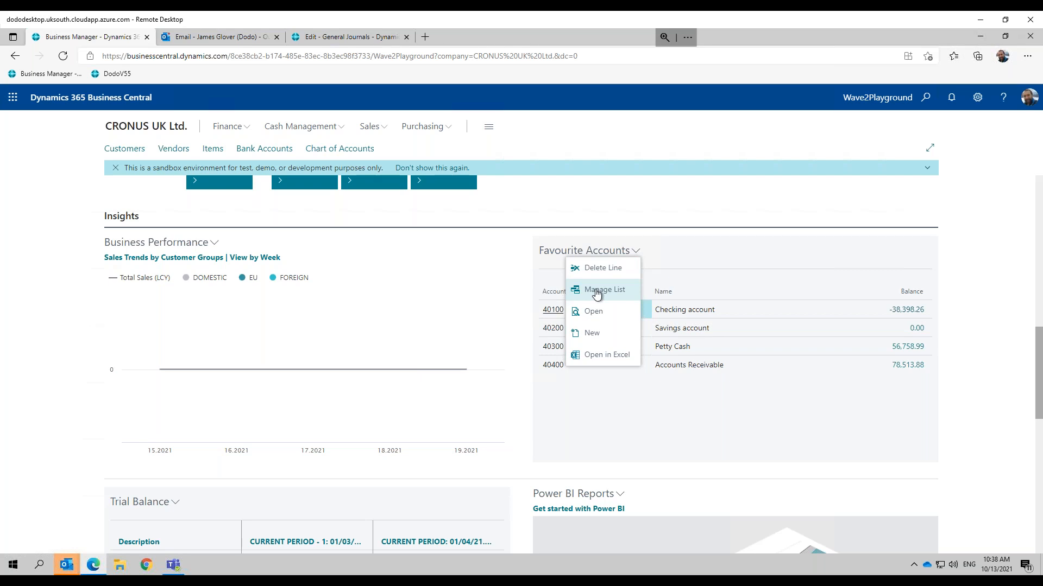
click(614, 422)
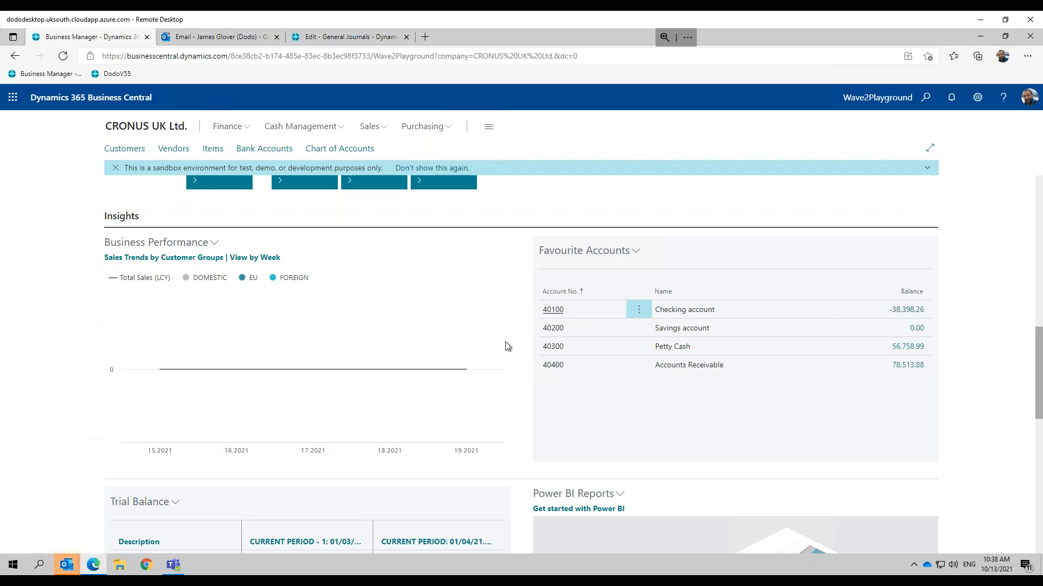
scroll(445, 339, down, 4)
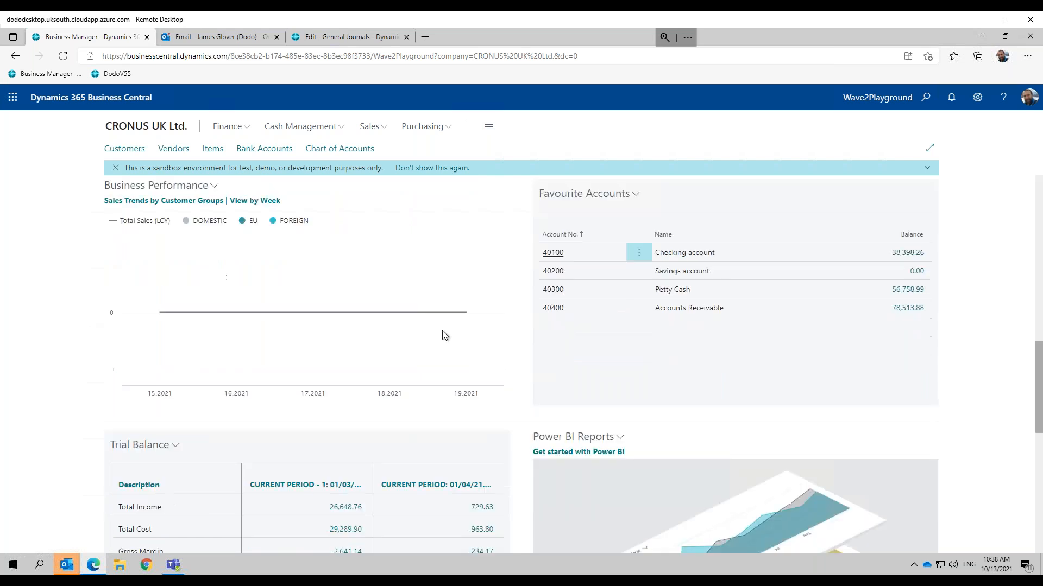
scroll(439, 323, down, 1)
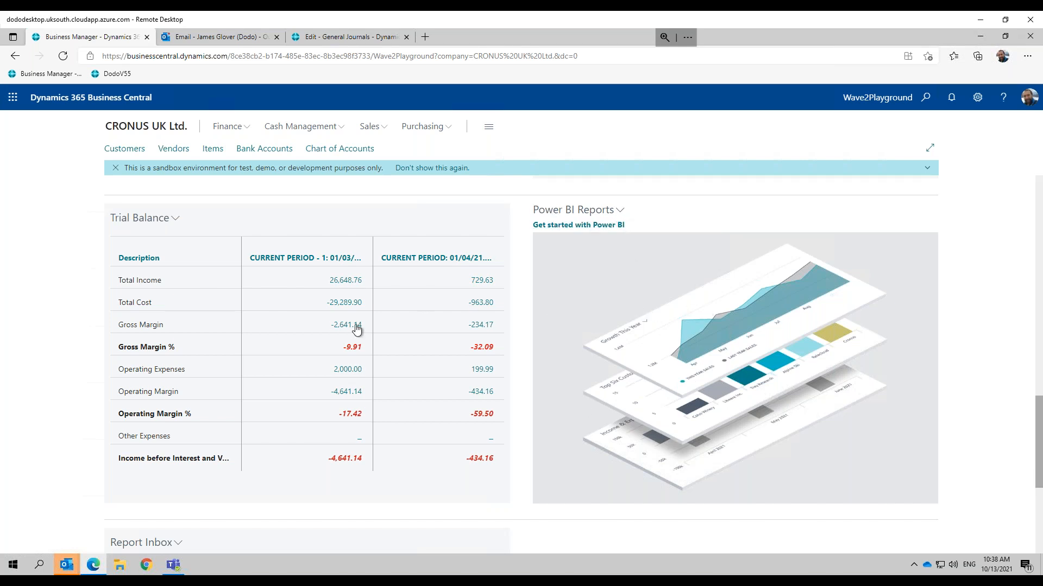
scroll(352, 330, up, 1)
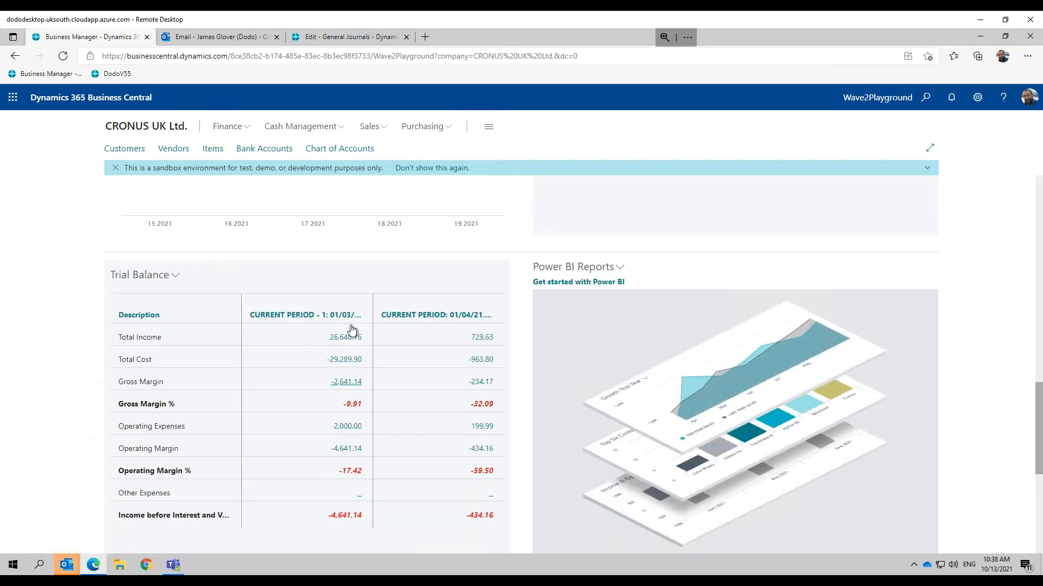
click(175, 277)
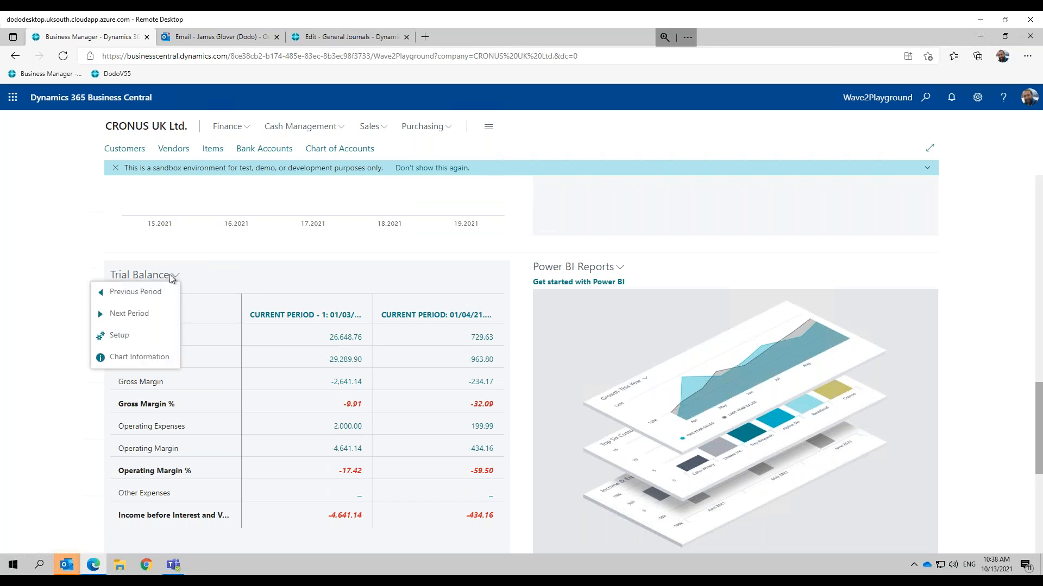
click(173, 277)
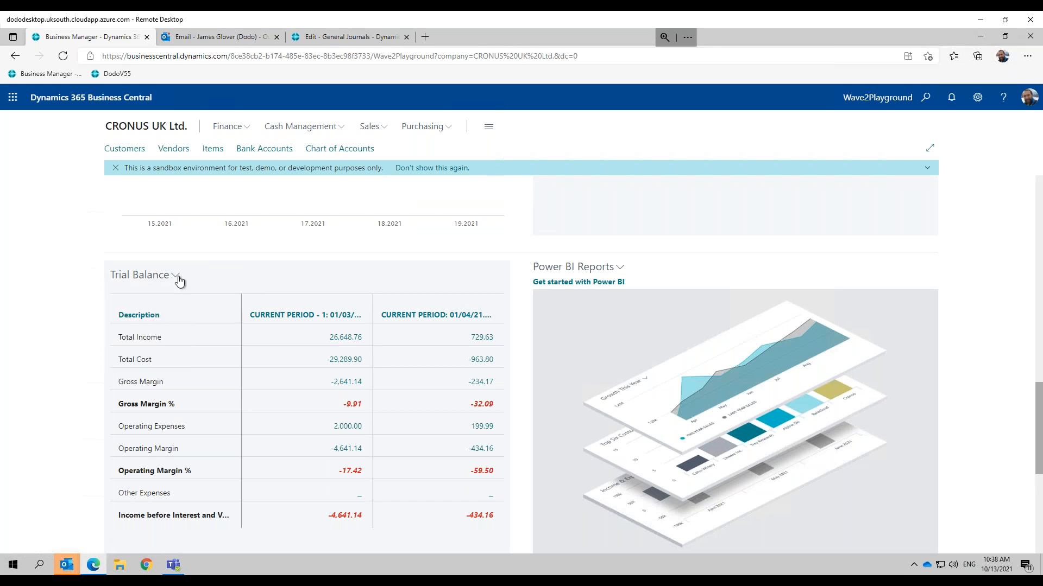
click(175, 277)
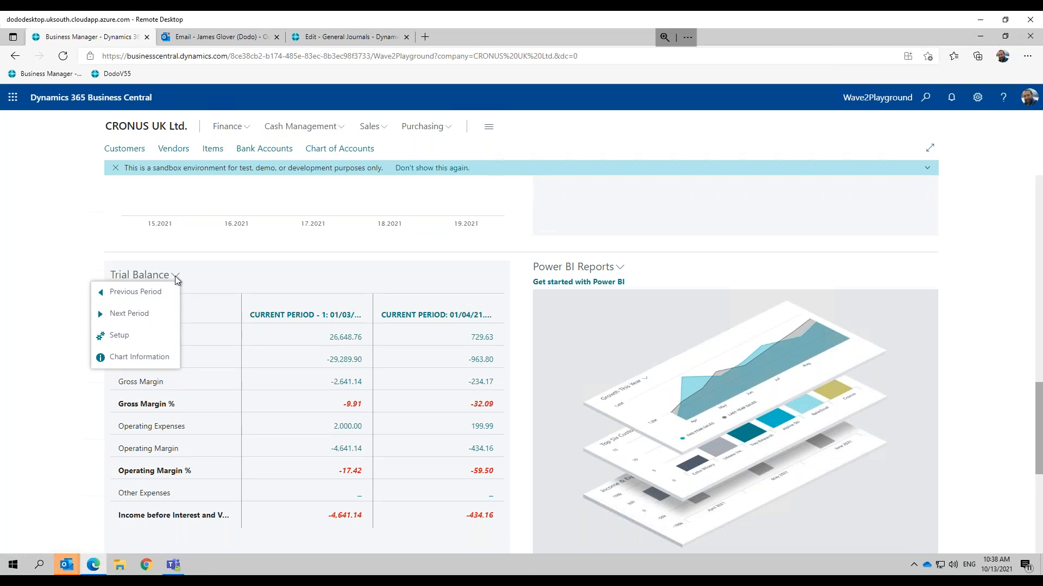
click(175, 276)
Check the Report Inbox at the end of the home page and return to the headline section.
scroll(328, 343, down, 6)
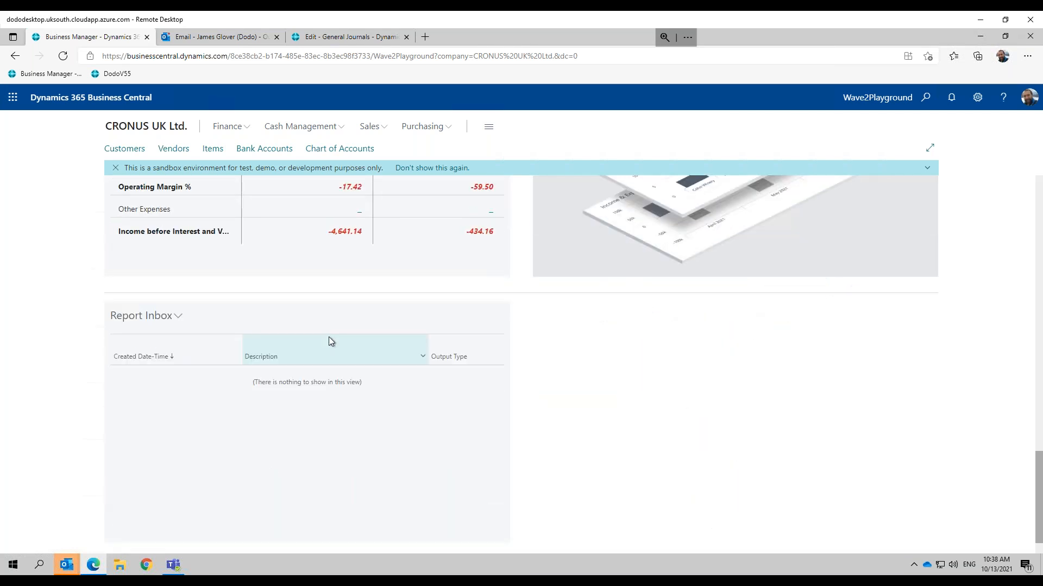
scroll(330, 336, up, 12)
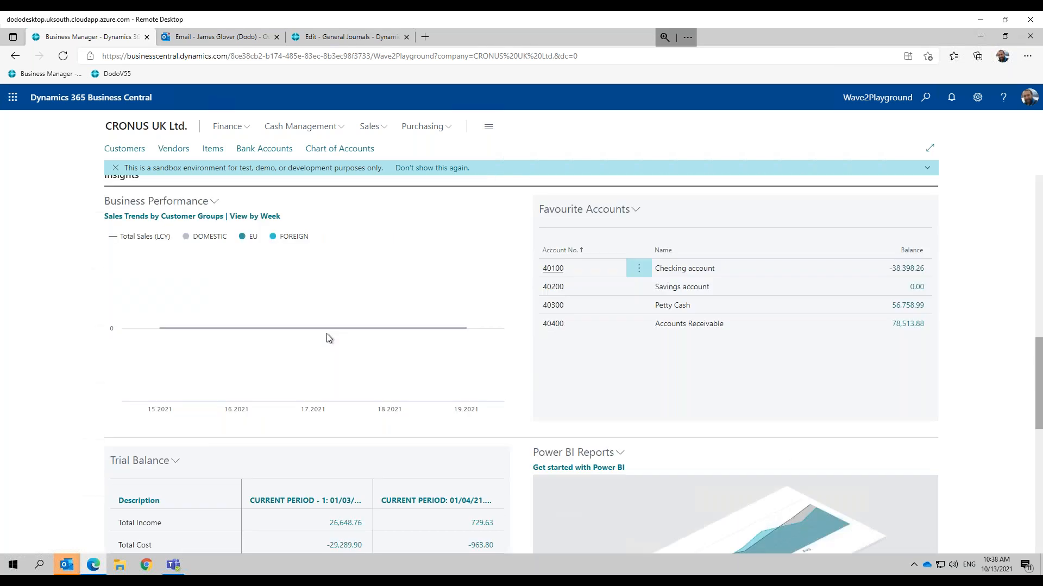
scroll(327, 333, up, 7)
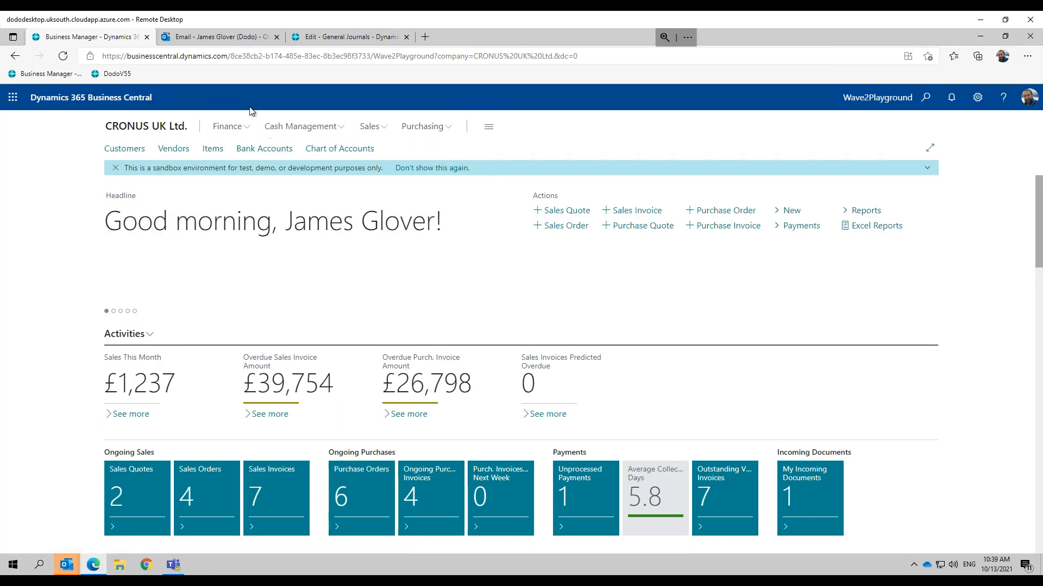
Look over the Business Manager home page sections from Activities to Insights and return to the headline.
scroll(574, 363, down, 5)
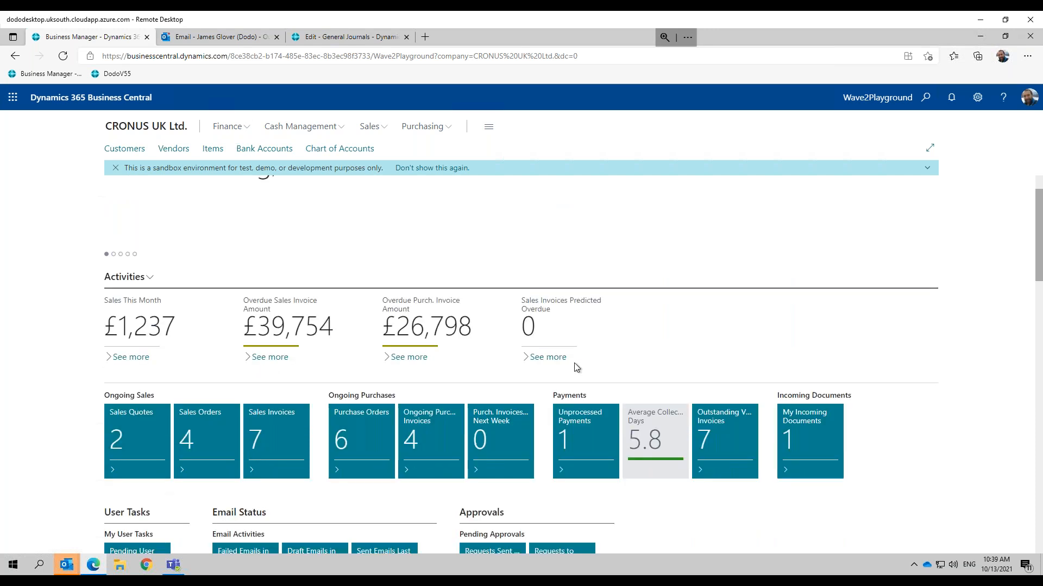
scroll(577, 368, down, 1)
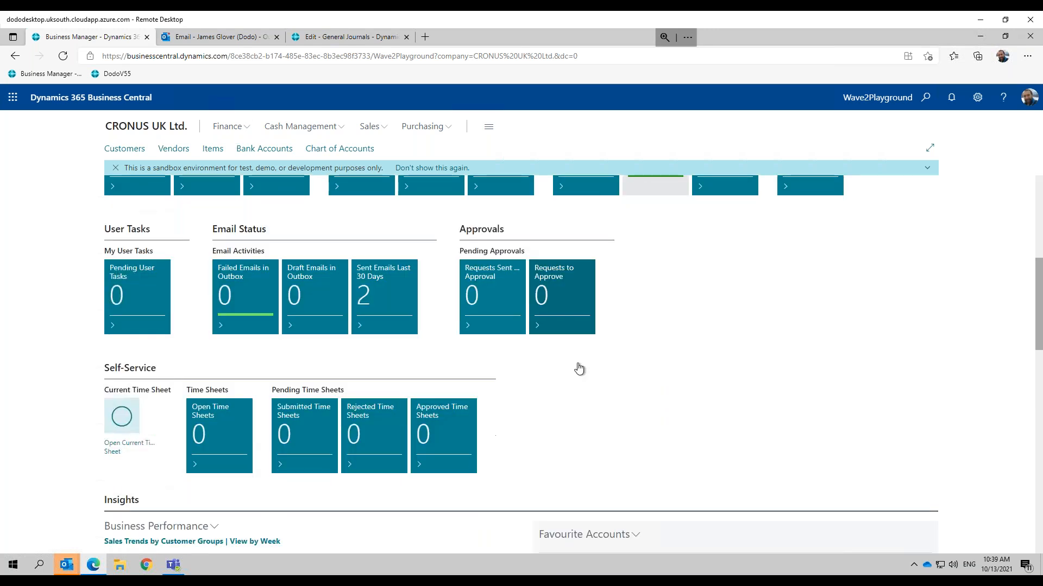
scroll(577, 367, down, 4)
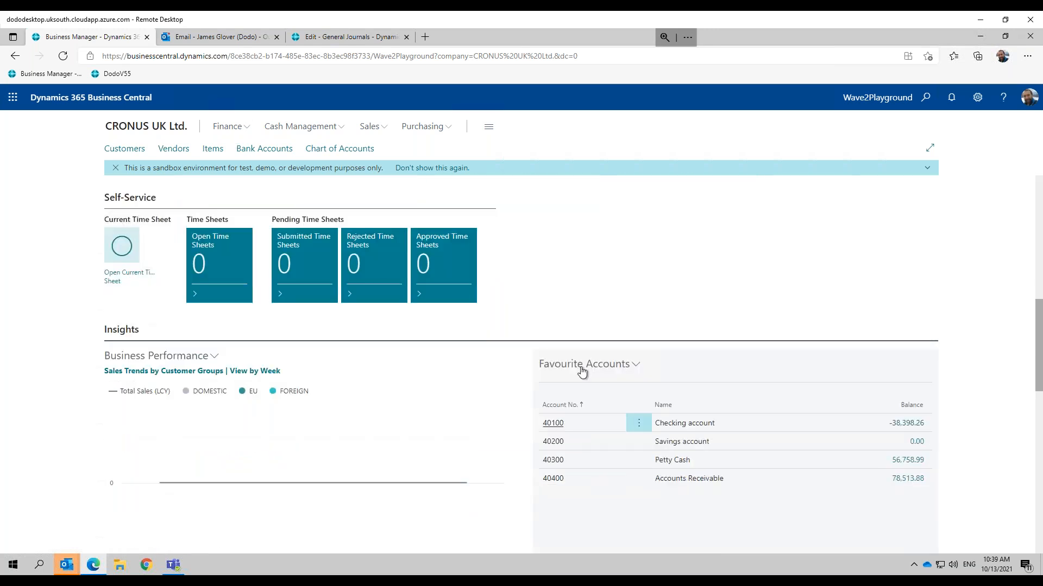
scroll(575, 370, up, 9)
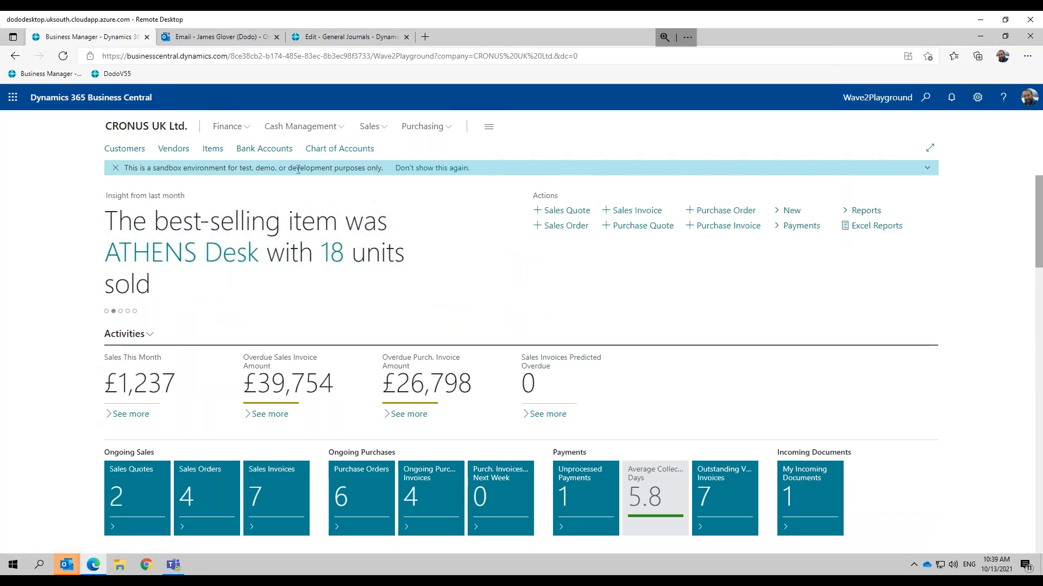
Review the pages listed under the Finance, Cash Management, Sales and Purchasing navigation groups.
click(249, 132)
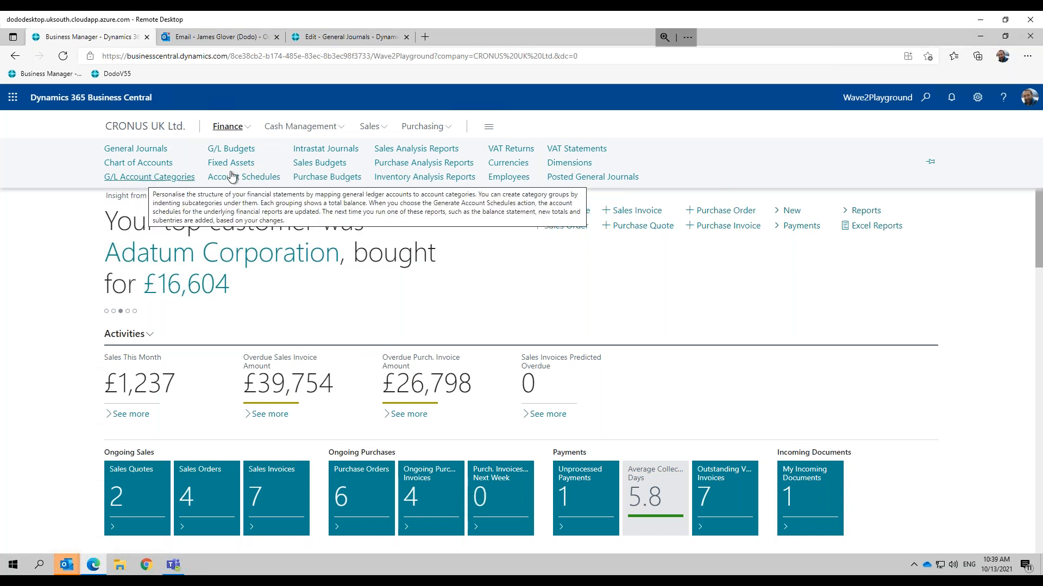
click(289, 127)
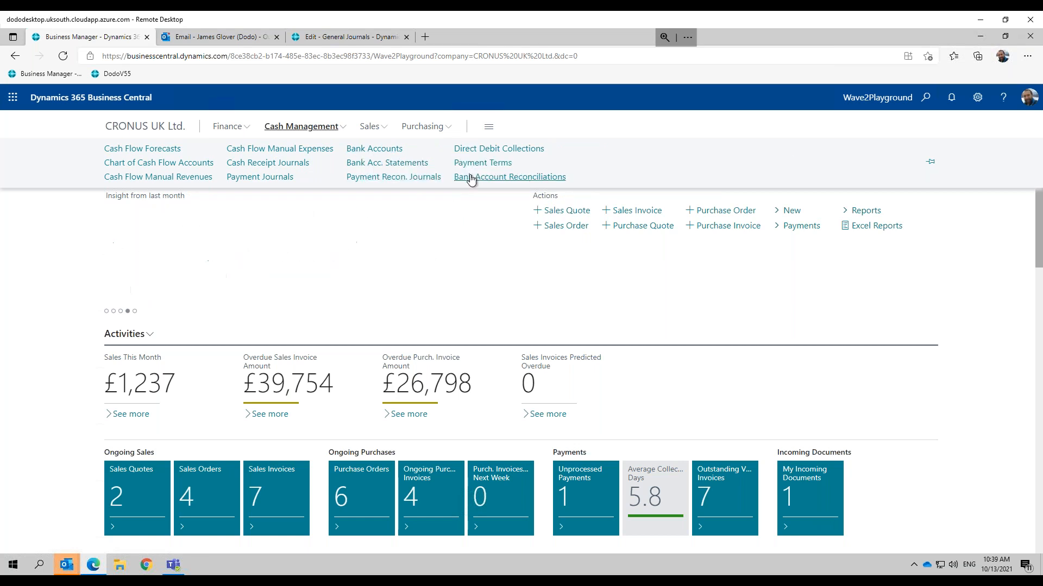
click(374, 127)
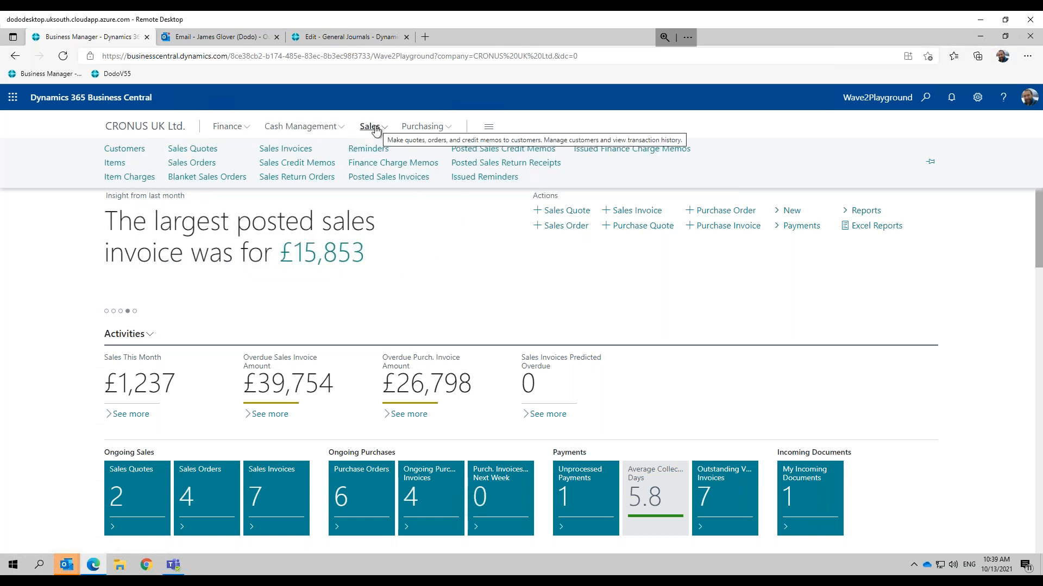
click(431, 127)
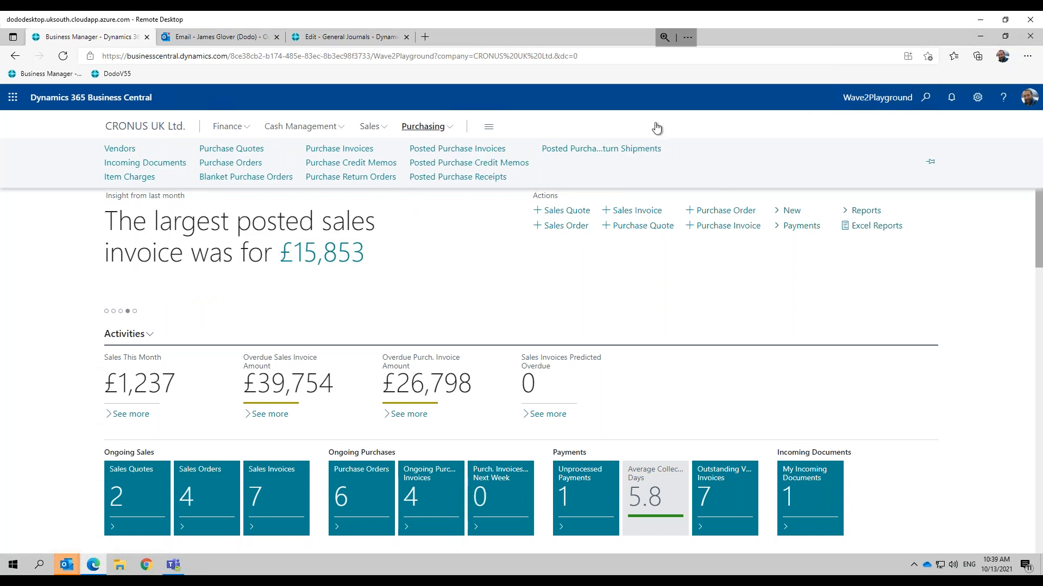
Search Tell Me for "chart", and replace that search with "purchase" to review matching pages, tasks and reports.
click(926, 98)
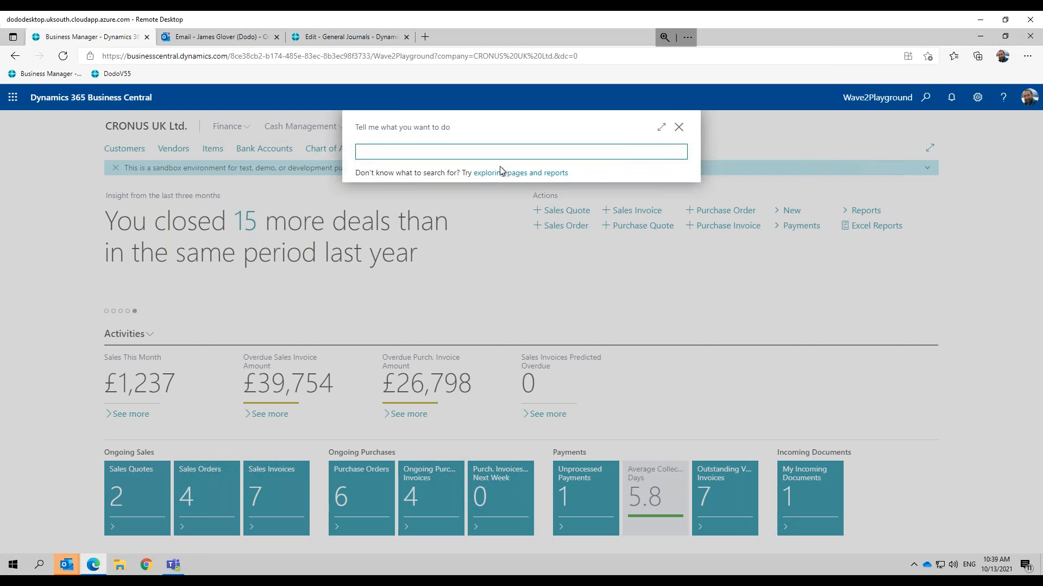
text(chart)
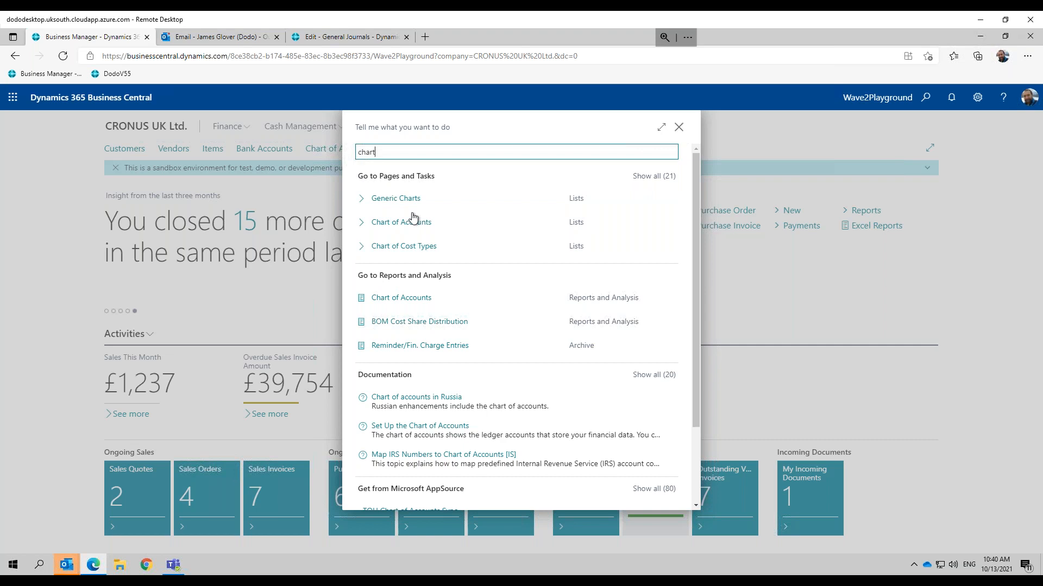
key(BackSpace)
key(BackSpace)
key(BackSpace)
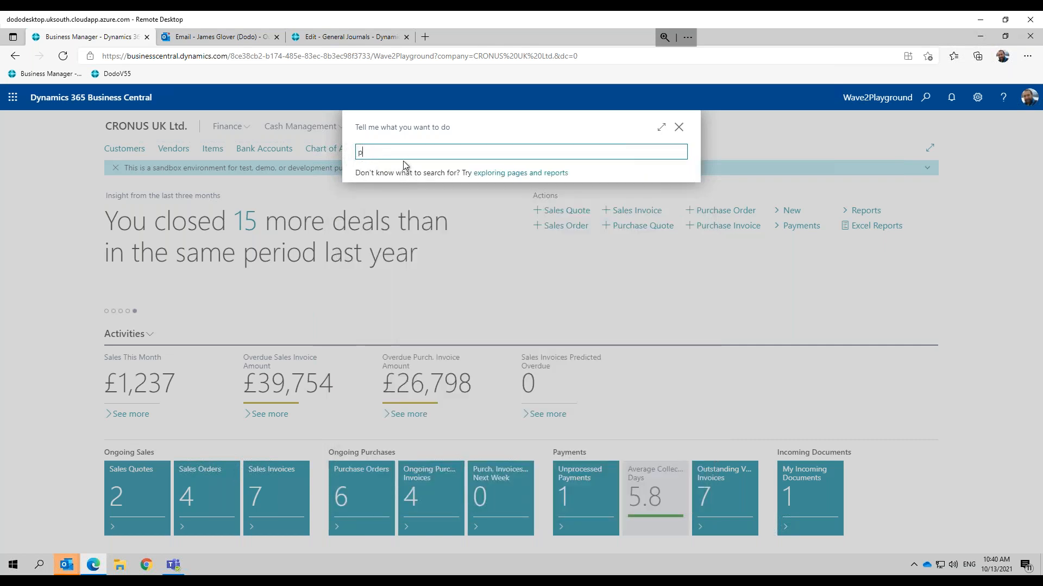
text(chase)
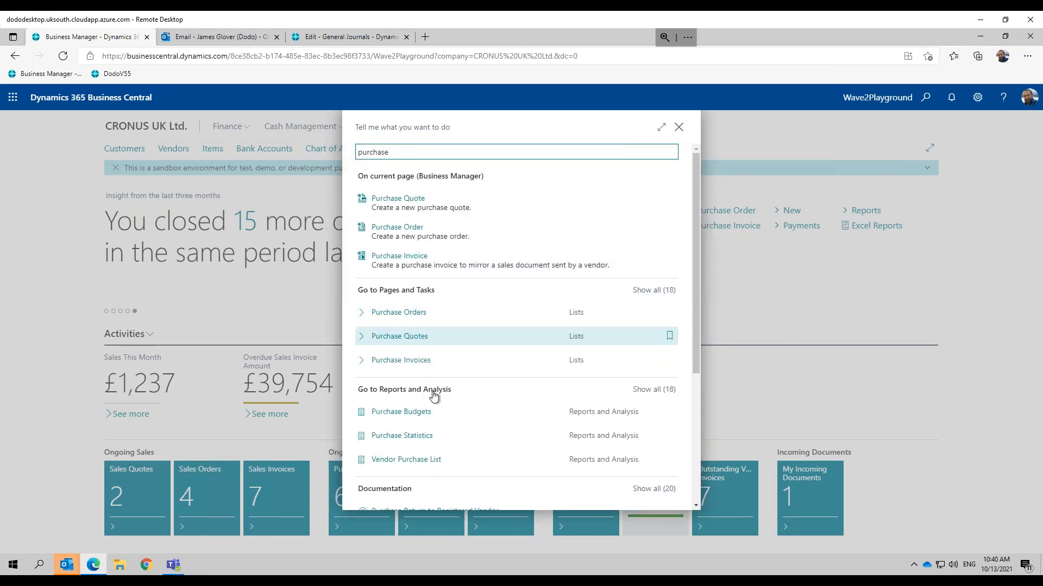
Test Tell Me with the misspelt term "purchse" and close the search.
key(BackSpace)
key(BackSpace)
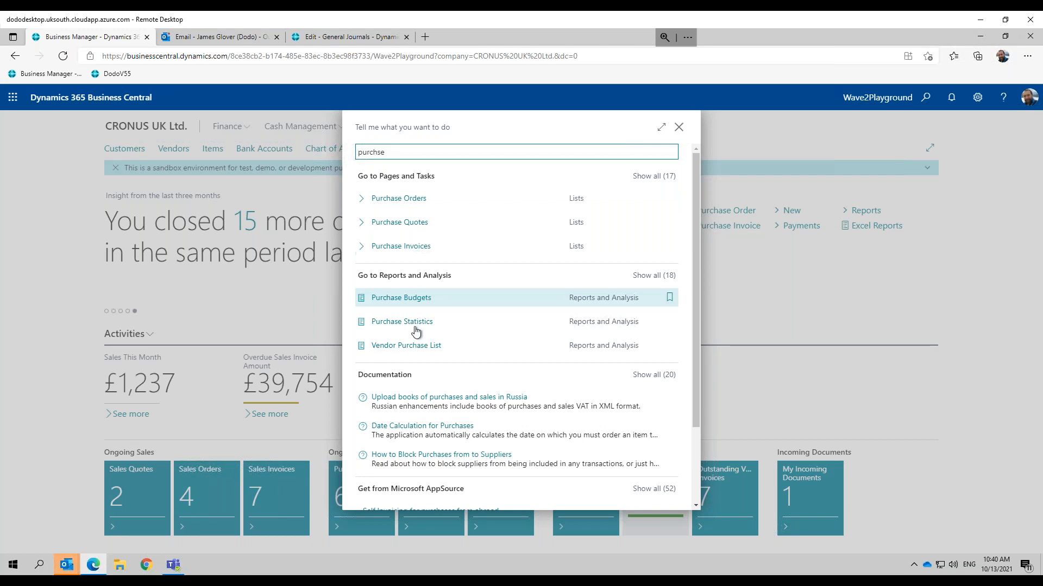
click(680, 129)
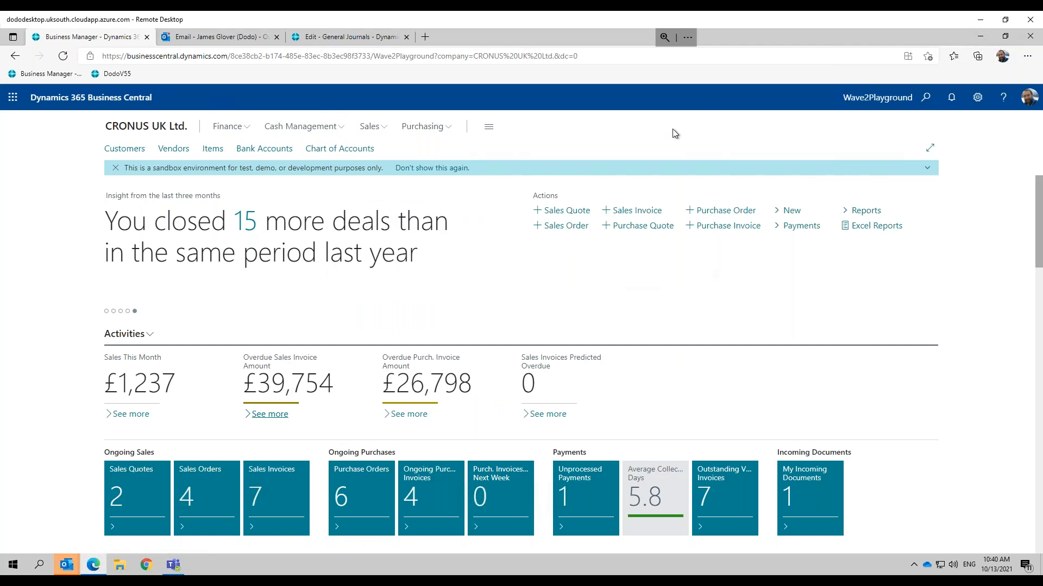
Compare the Finance links, the Tell Me search and the full Business Manager page overview, and return to the home page.
click(233, 125)
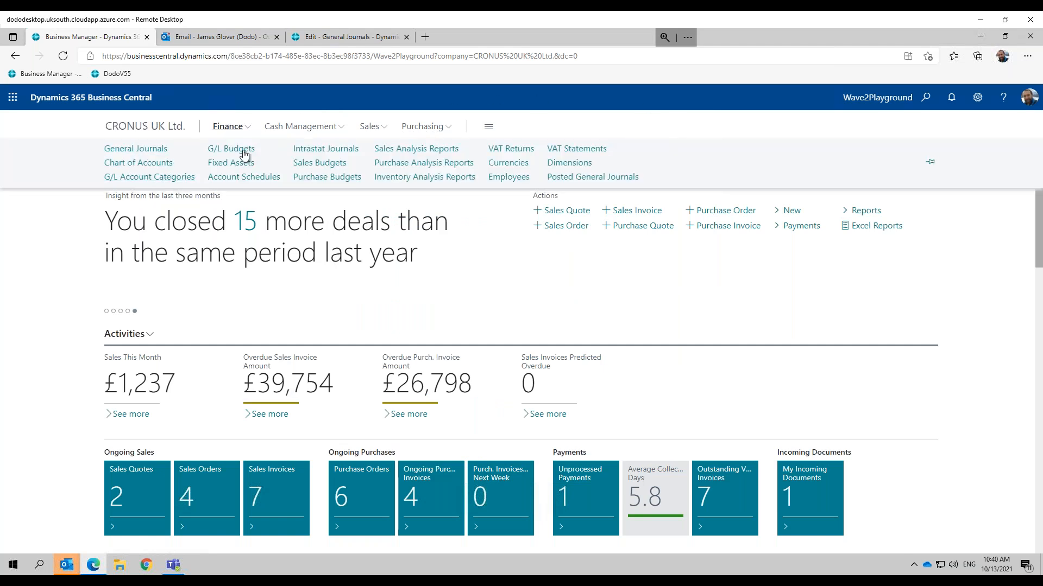
click(44, 245)
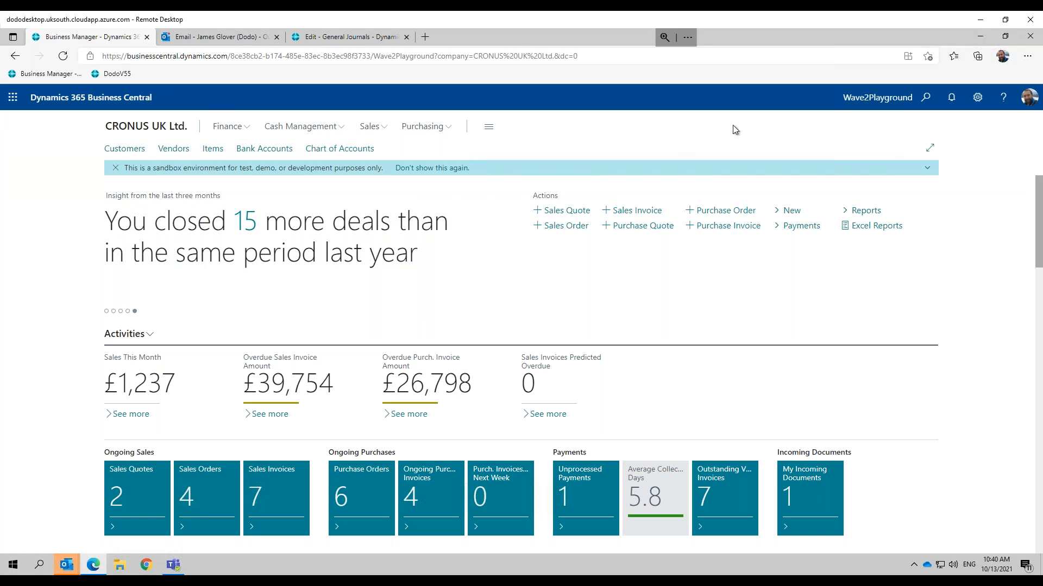
click(927, 99)
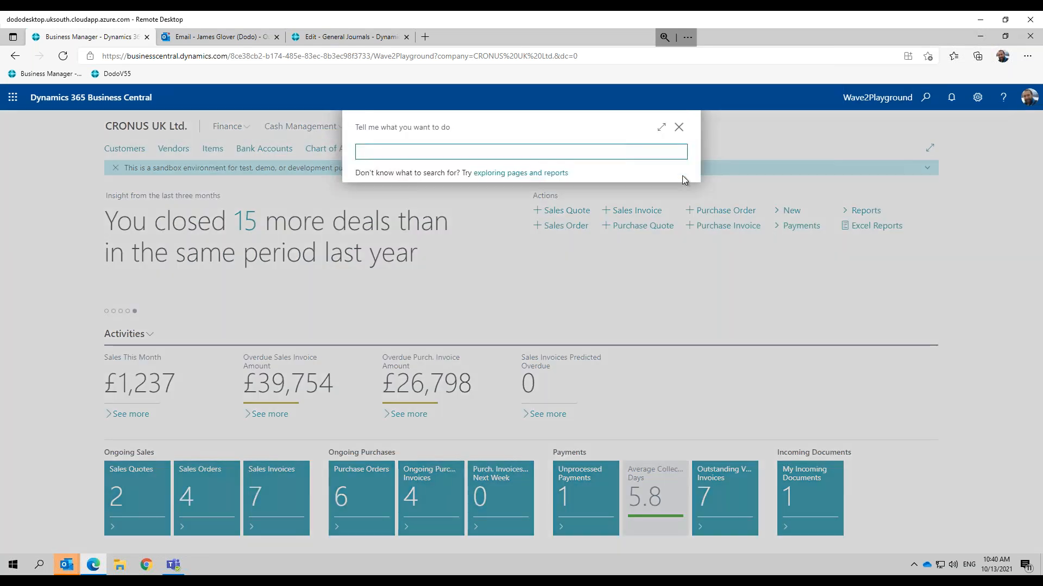
click(678, 129)
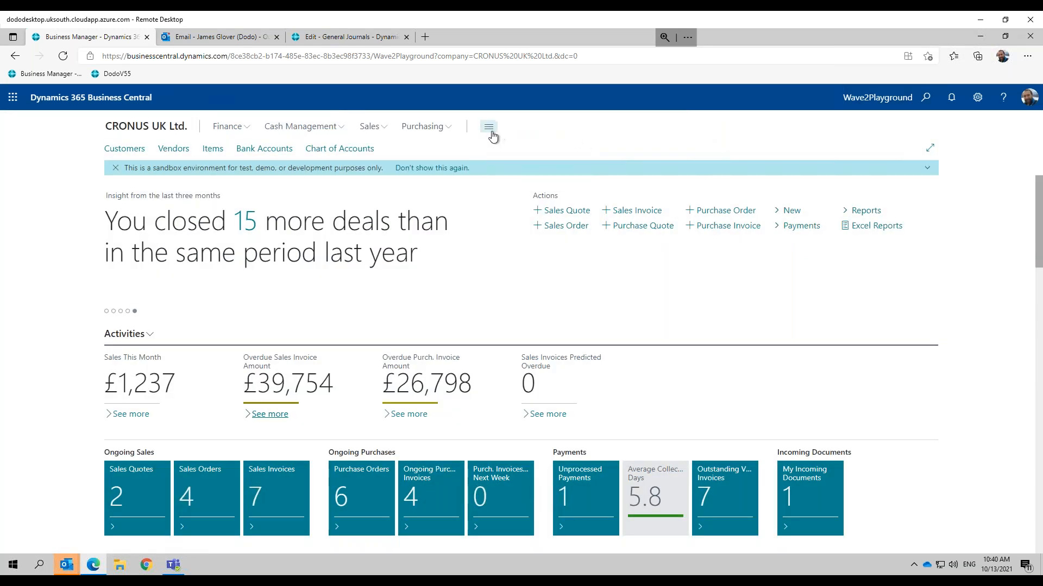
click(489, 129)
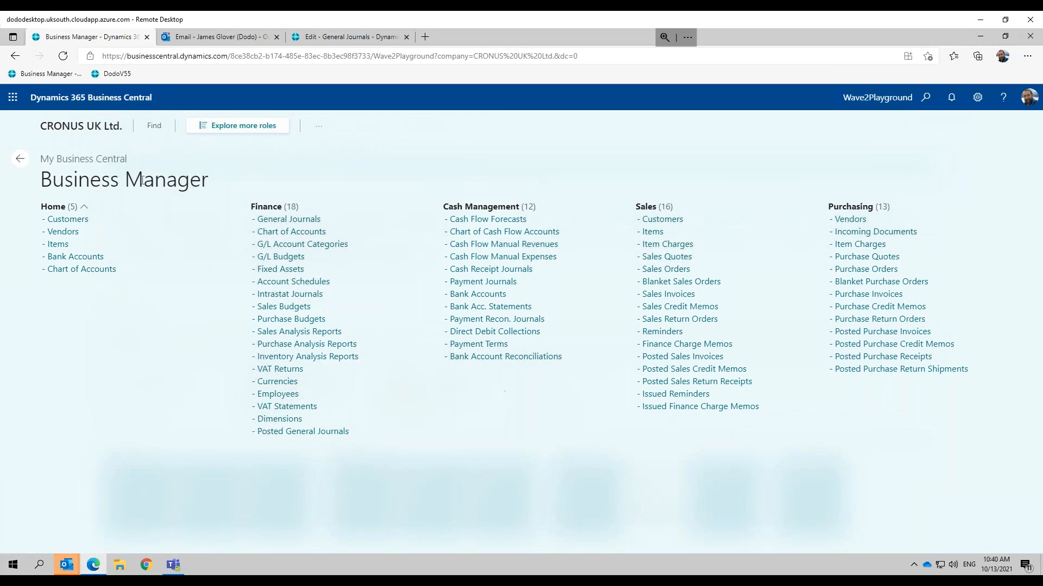
click(20, 159)
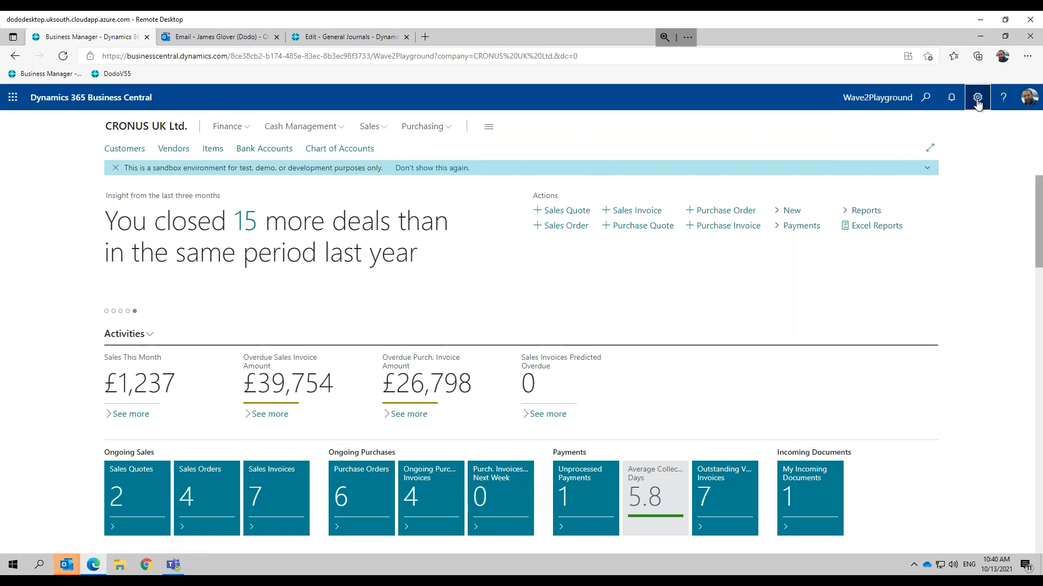
Open My Settings and view the allowed companies without changing the current company.
click(976, 99)
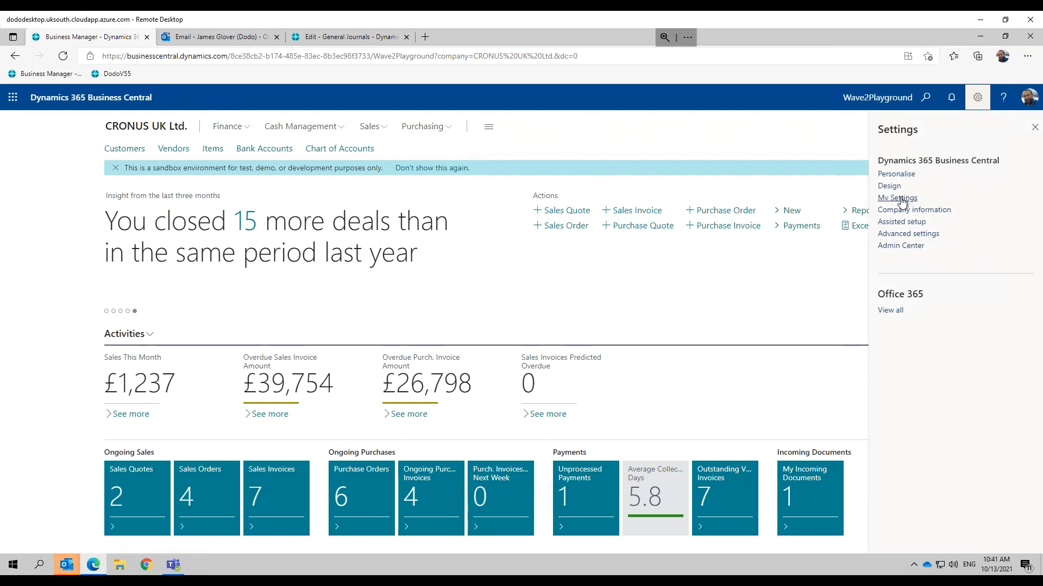
click(897, 197)
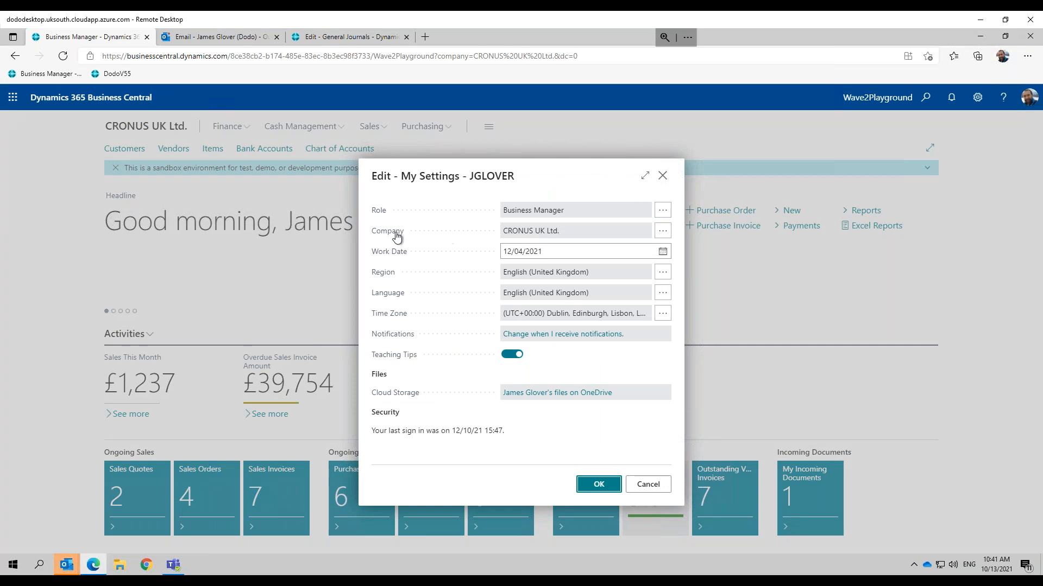
click(663, 232)
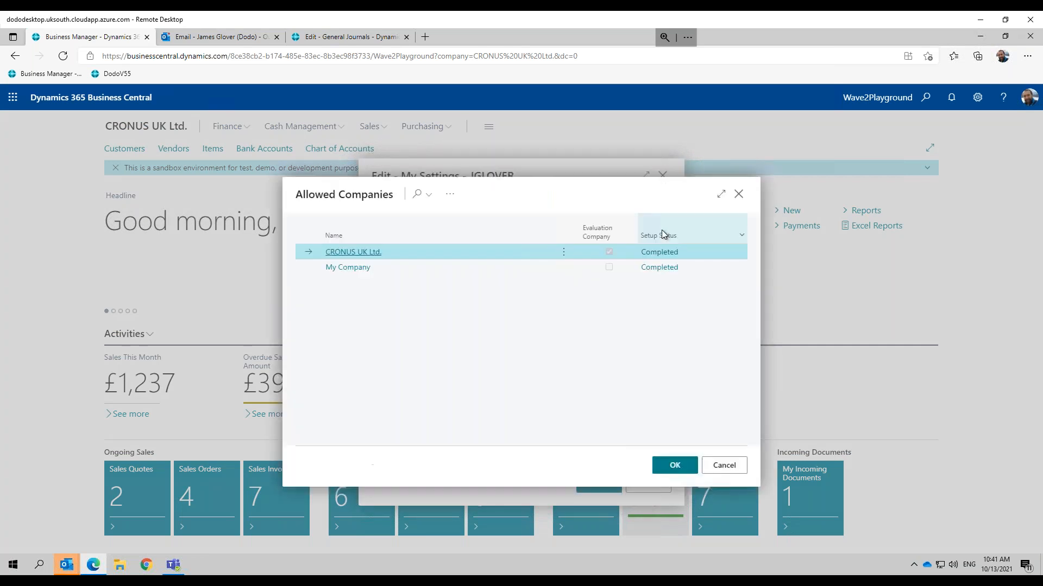
click(739, 194)
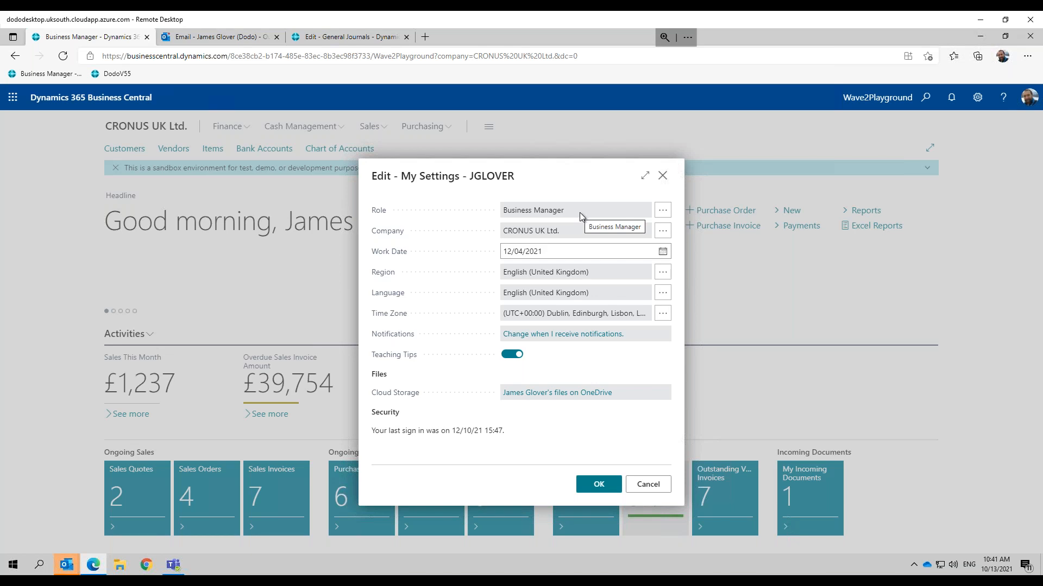
Review the available roles and switch the role in My Settings to Accountant.
click(659, 212)
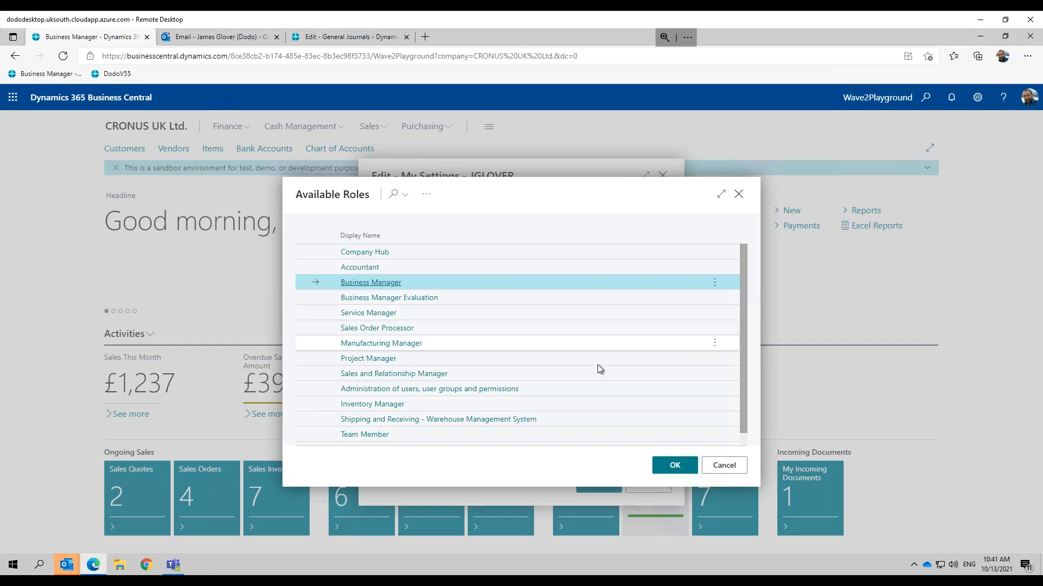
scroll(578, 374, down, 1)
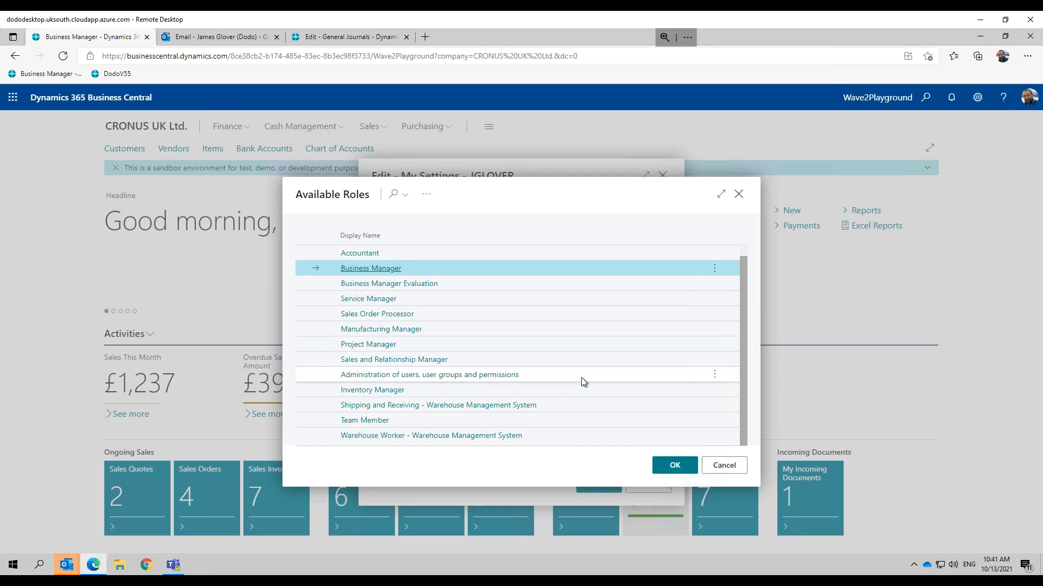
scroll(581, 377, up, 1)
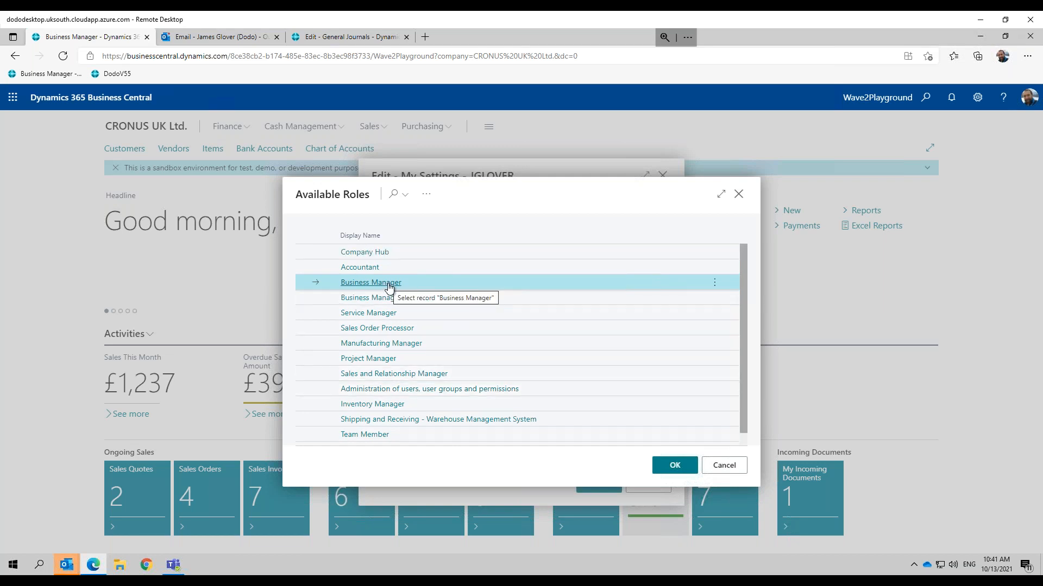
click(360, 267)
click(599, 485)
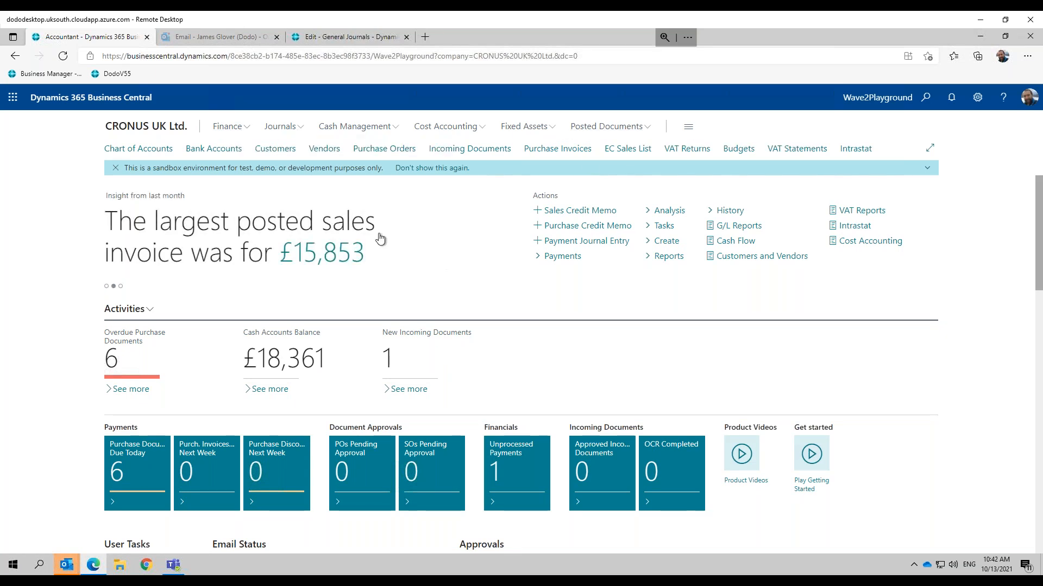
Set the role in My Settings back to Business Manager.
click(976, 100)
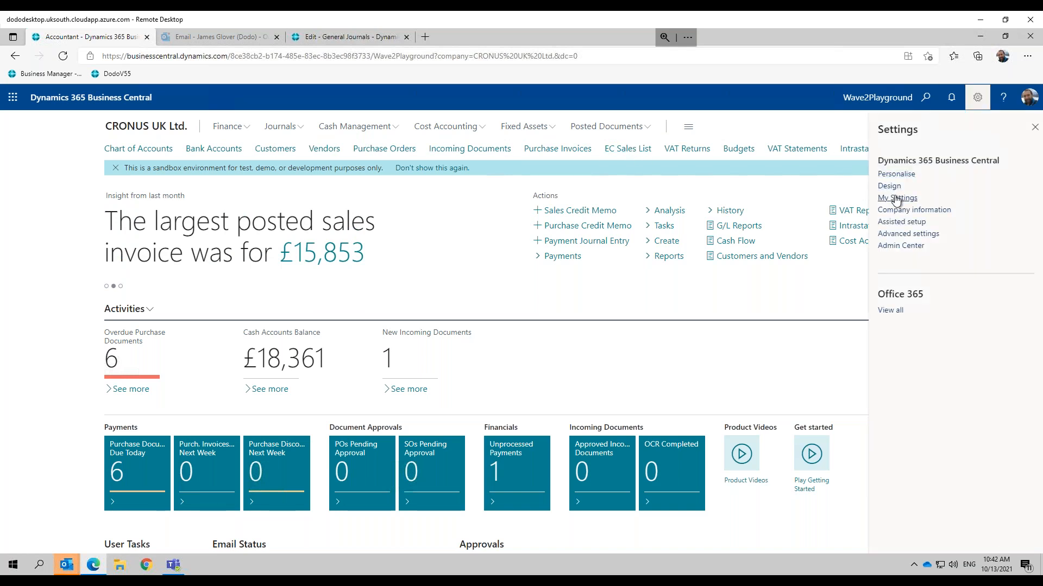
click(896, 199)
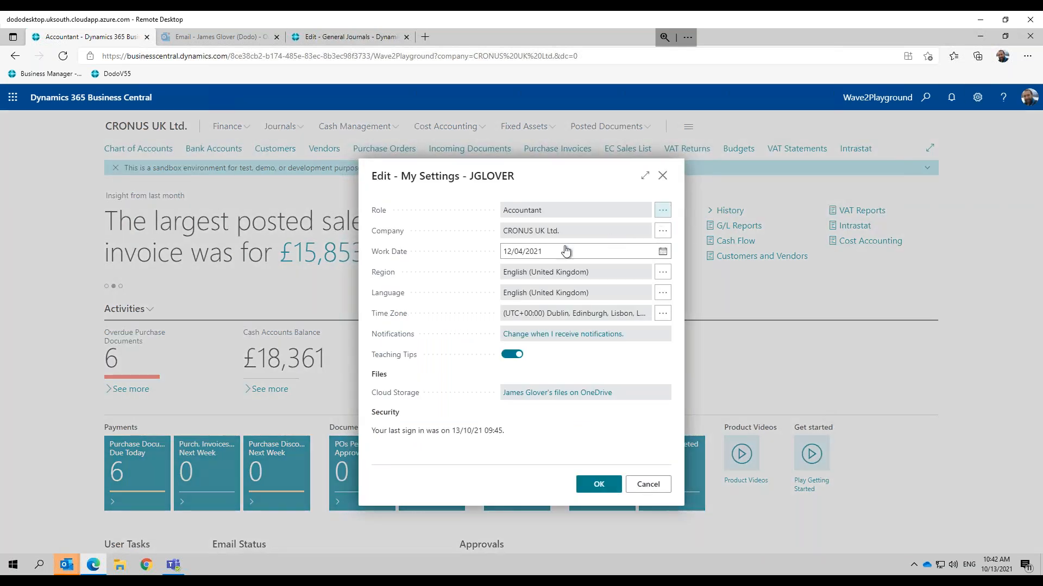
click(395, 282)
click(597, 485)
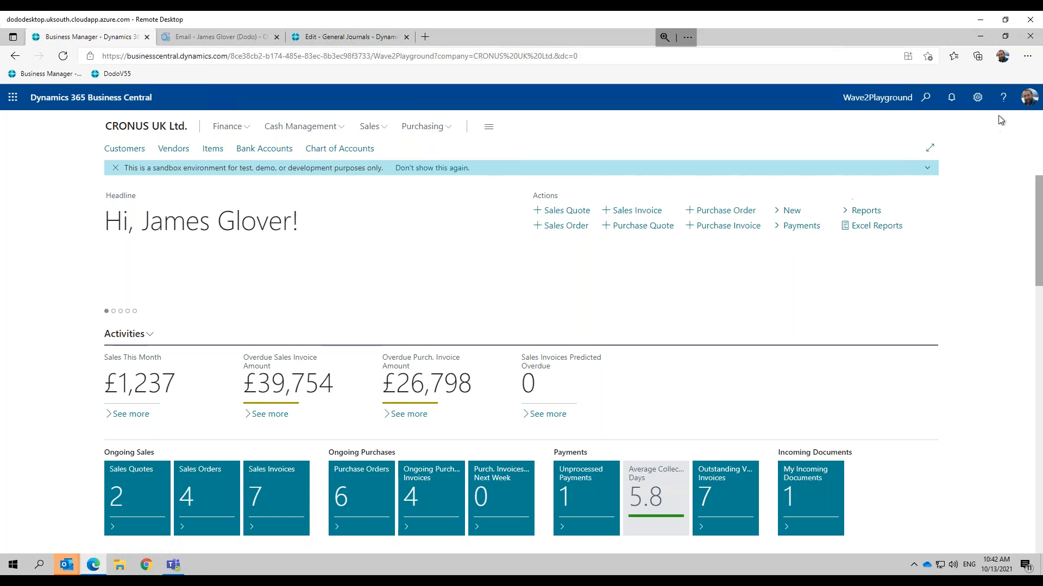
Start personalising the home page, select the Activities section and open the list of fields available to add.
click(977, 99)
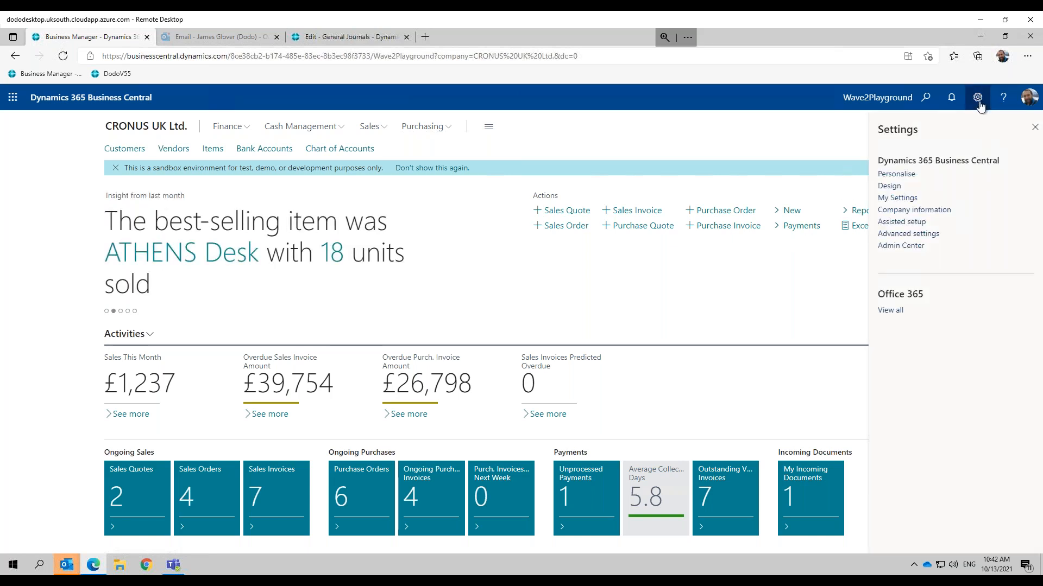
click(894, 178)
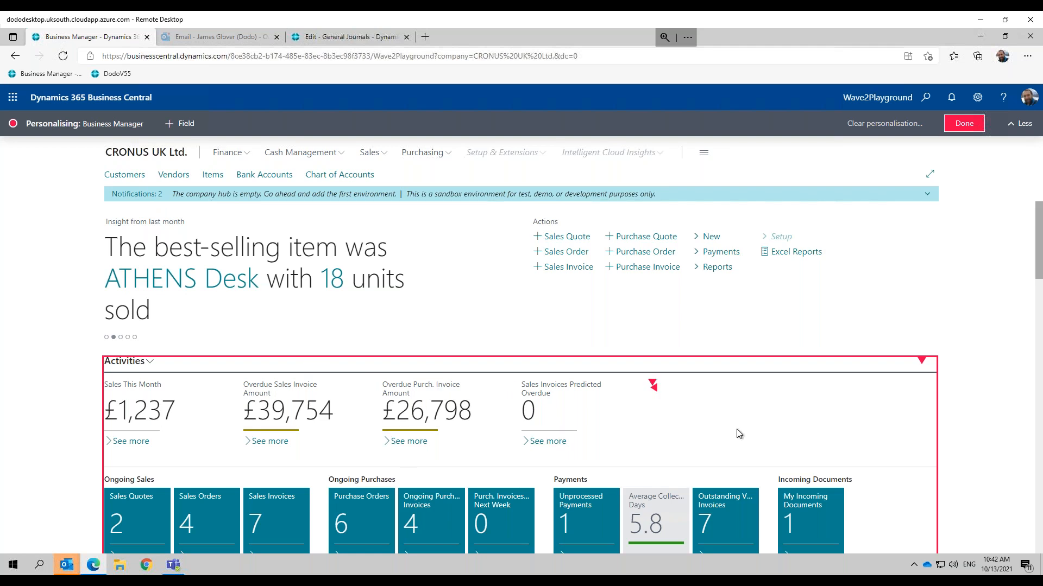
click(751, 423)
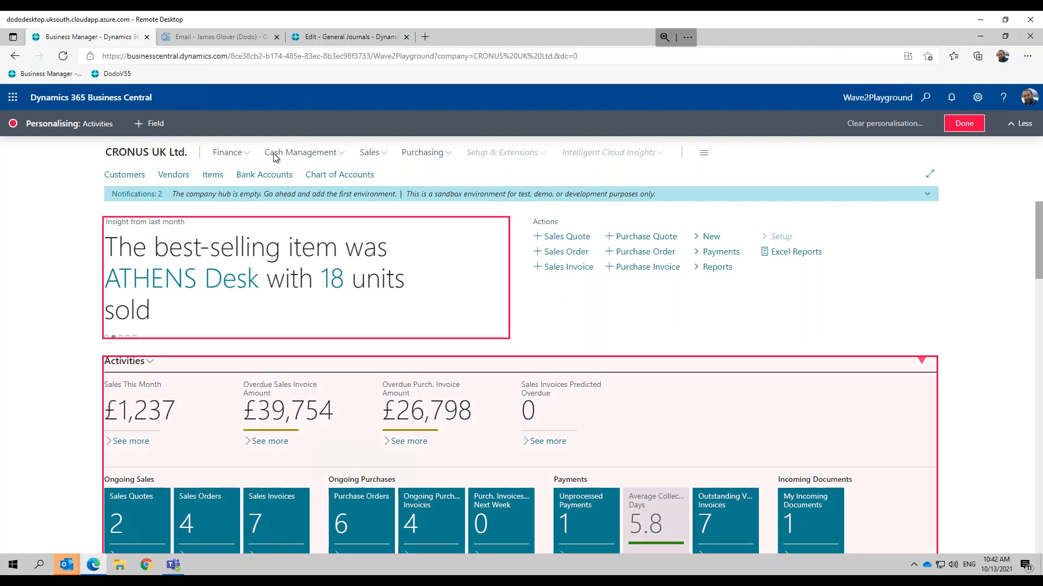
click(138, 123)
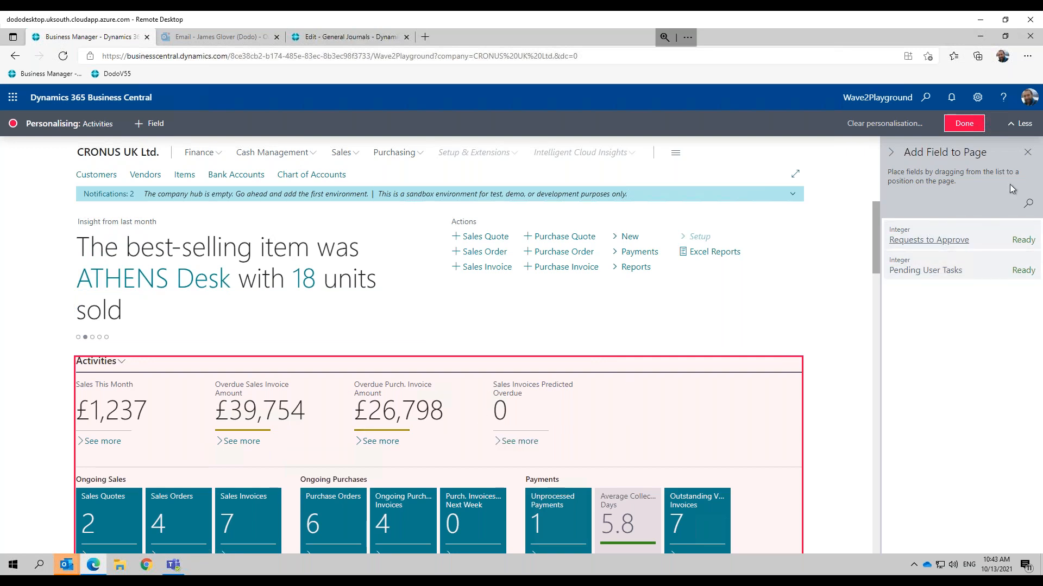
Close the list of available fields and finish personalising the home page without adding any field.
click(1028, 154)
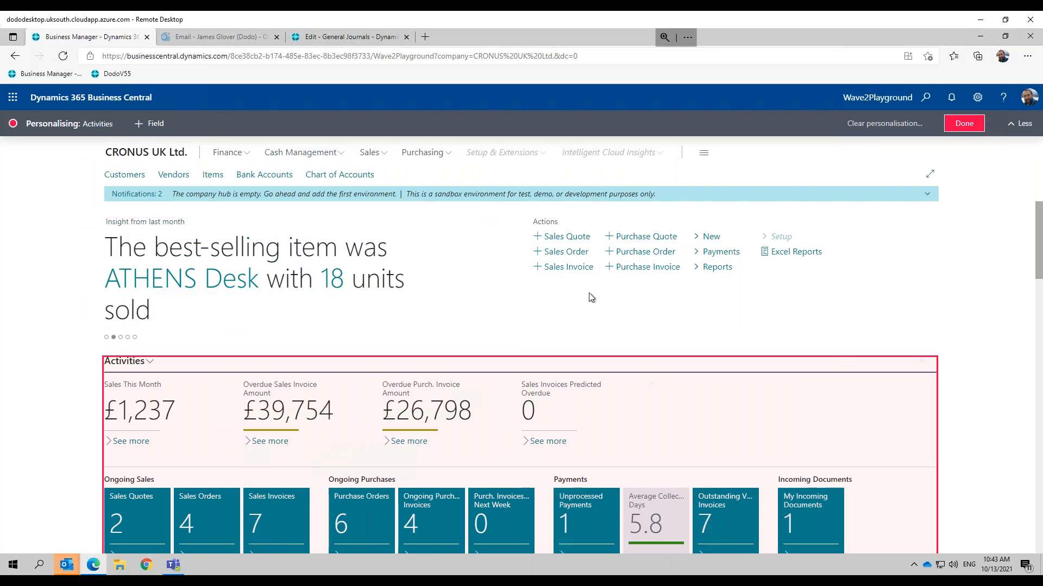
click(964, 126)
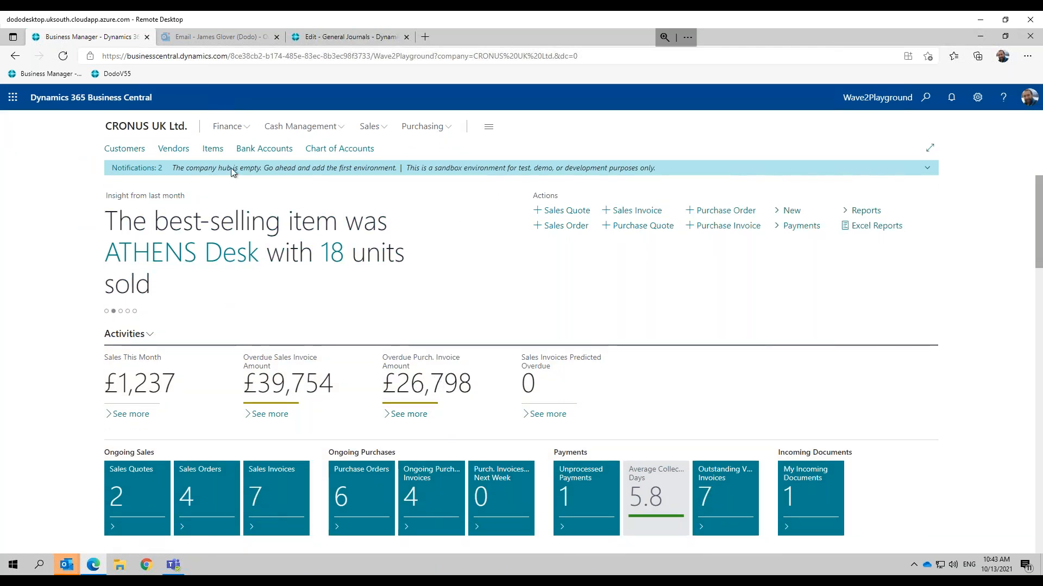
Open the MONTHLY general journal batch, start personalising it and show the fields available to add.
click(239, 127)
click(129, 153)
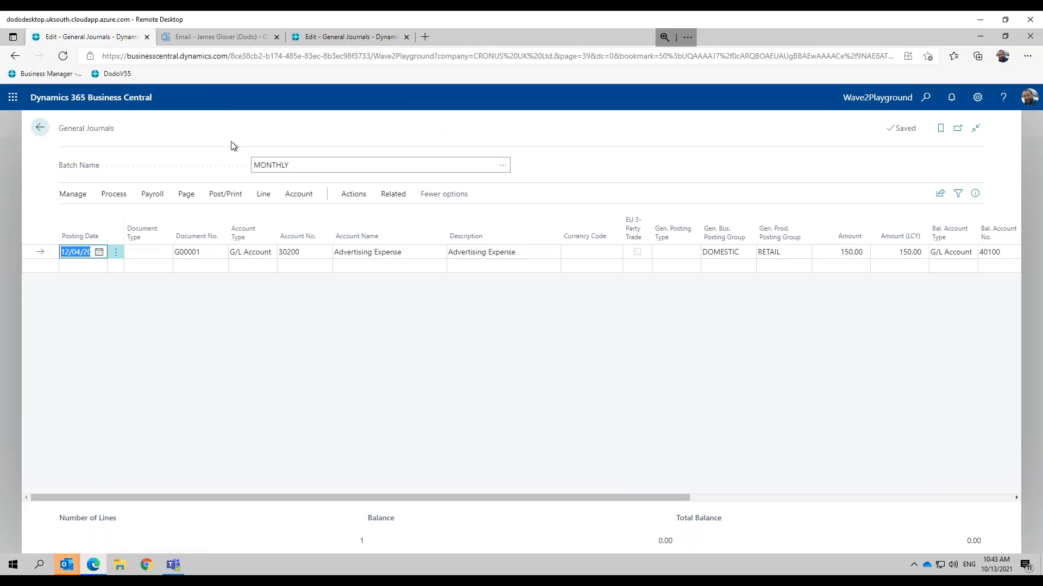
click(977, 98)
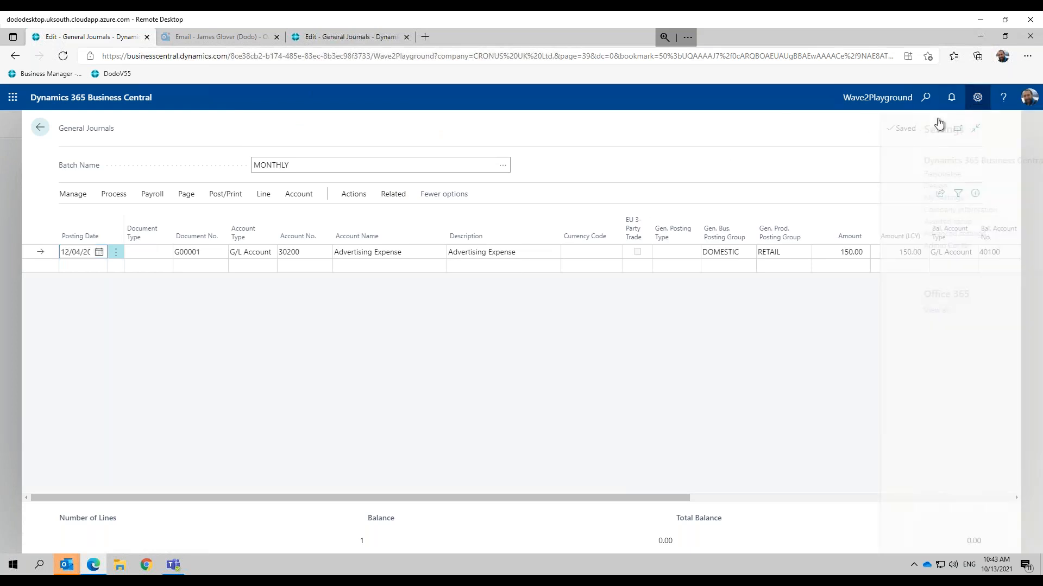
click(887, 174)
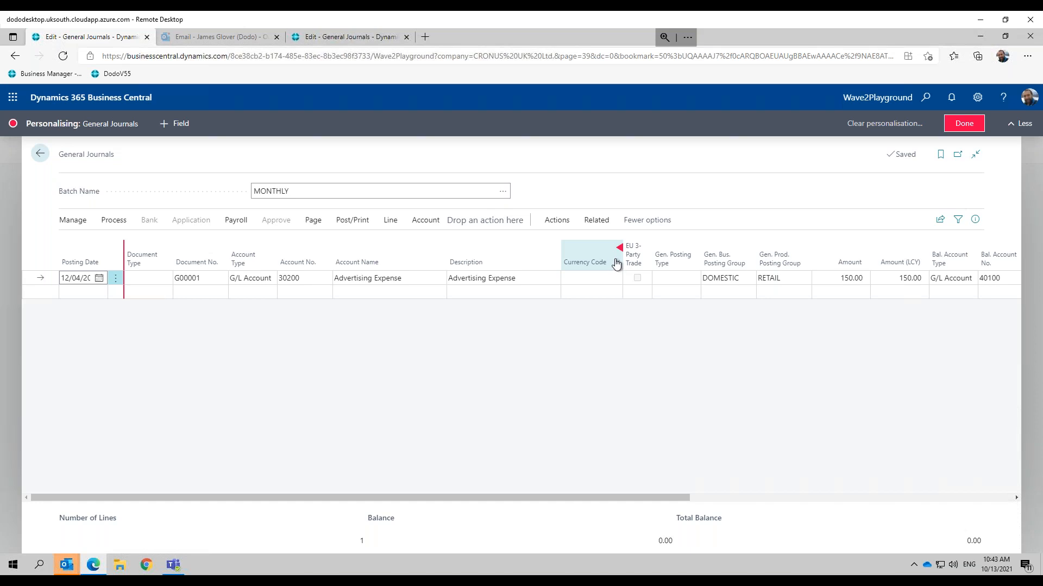
click(169, 124)
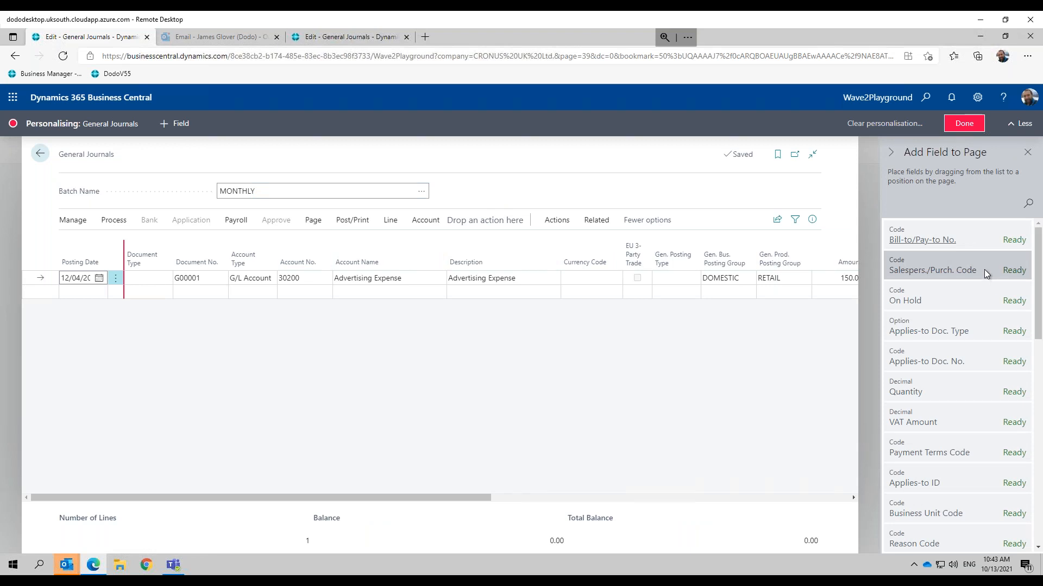
Browse the fields available to add to General Journals and finish personalising without adding any.
mouse_move(1038, 278)
mouse_down()
mouse_move(1040, 488)
mouse_move(1040, 272)
mouse_up()
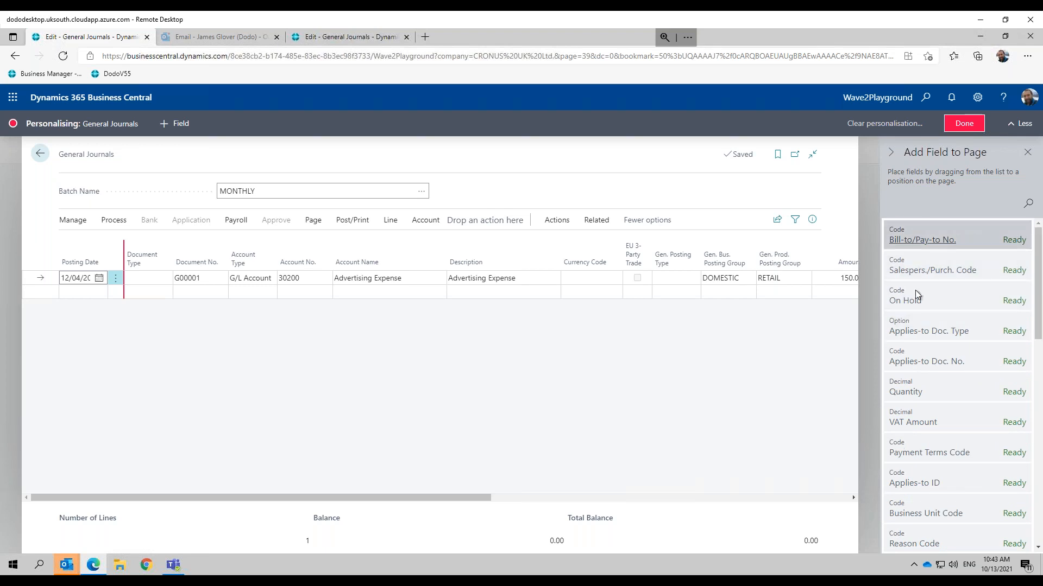
mouse_move(935, 352)
mouse_down()
mouse_move(506, 246)
mouse_move(239, 272)
mouse_move(181, 288)
mouse_move(699, 259)
mouse_up()
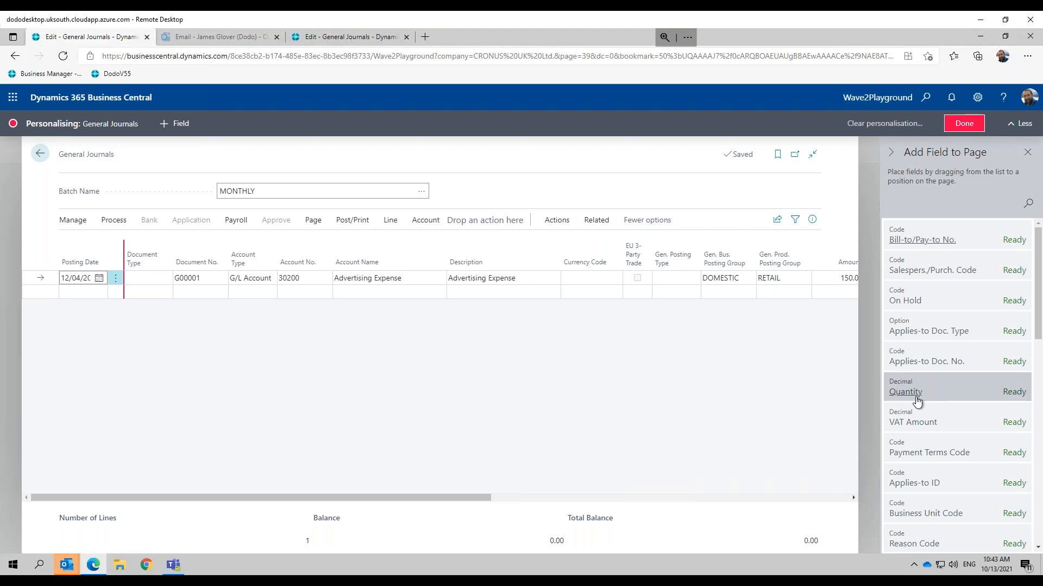
drag(1041, 301, 1040, 354)
mouse_move(925, 273)
mouse_down()
mouse_move(628, 271)
mouse_move(913, 272)
mouse_up()
click(965, 124)
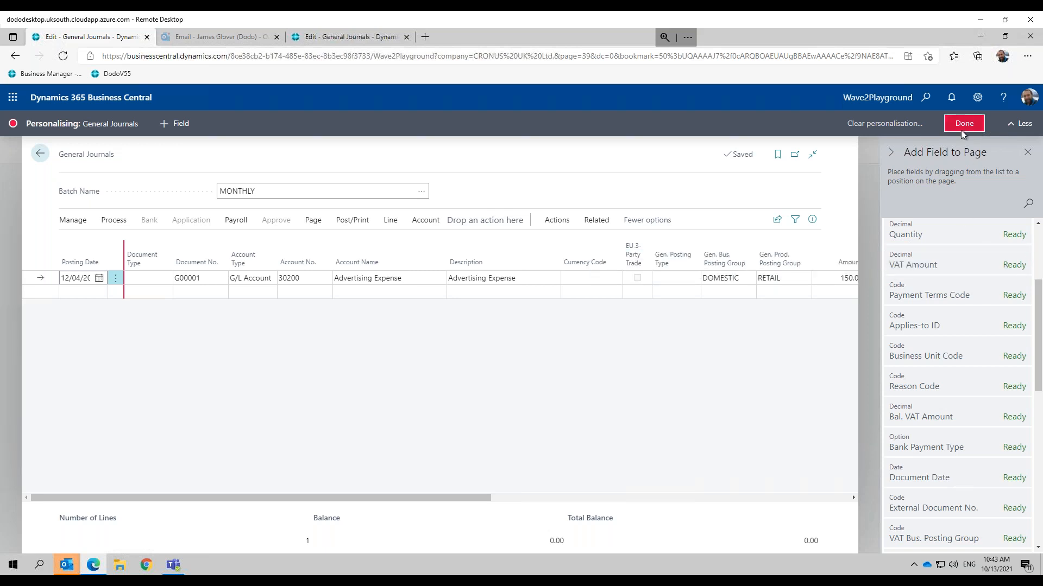
Return to the home page and reopen the MONTHLY general journal batch to check its normal view.
click(39, 127)
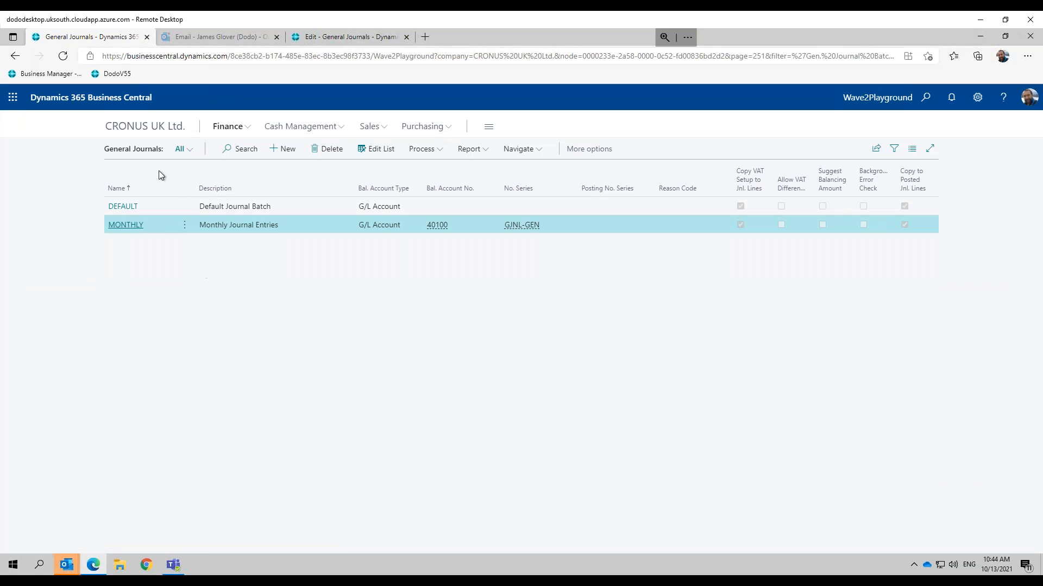
click(143, 129)
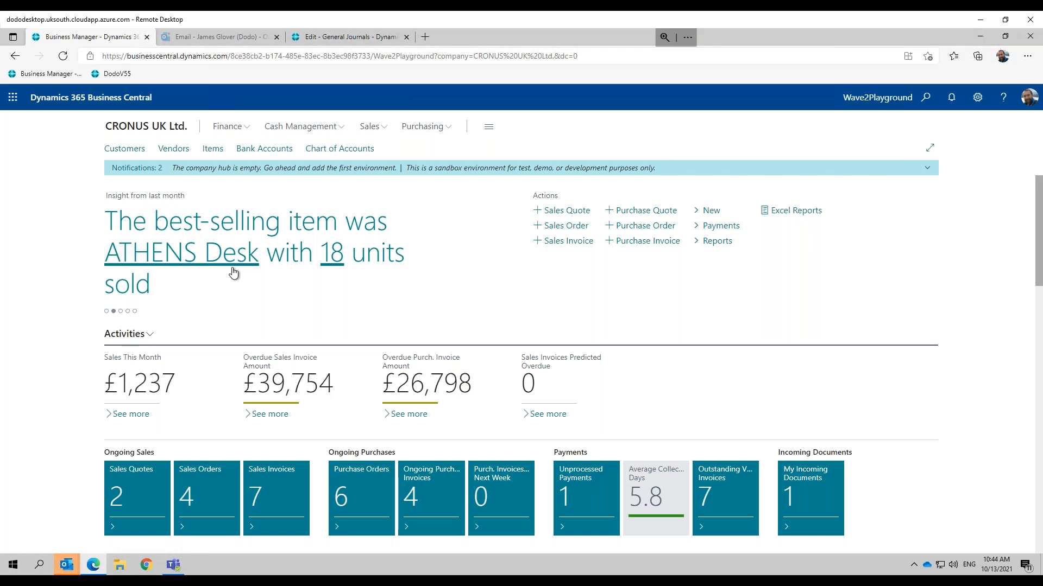
click(234, 128)
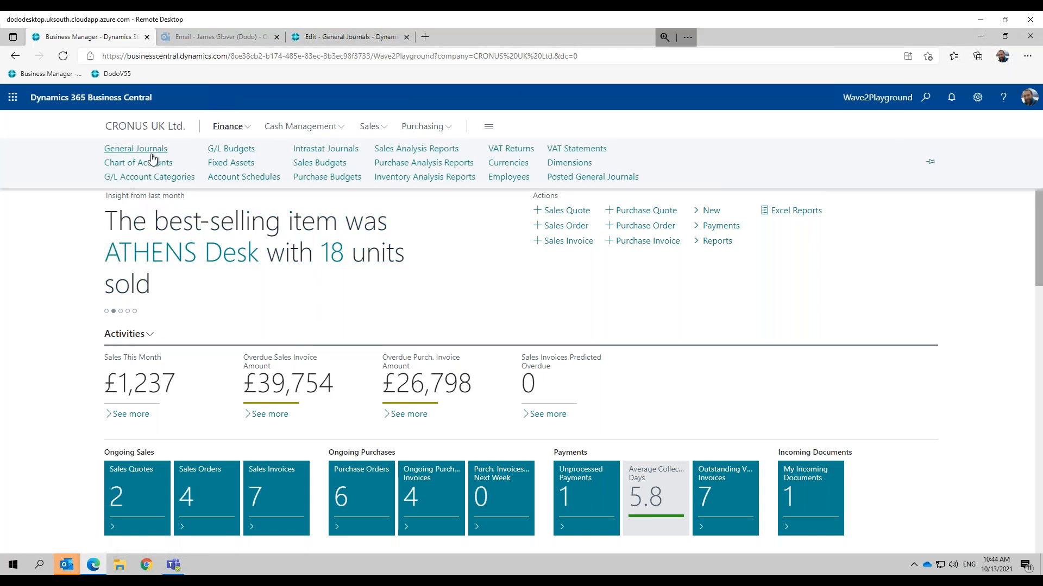
click(151, 153)
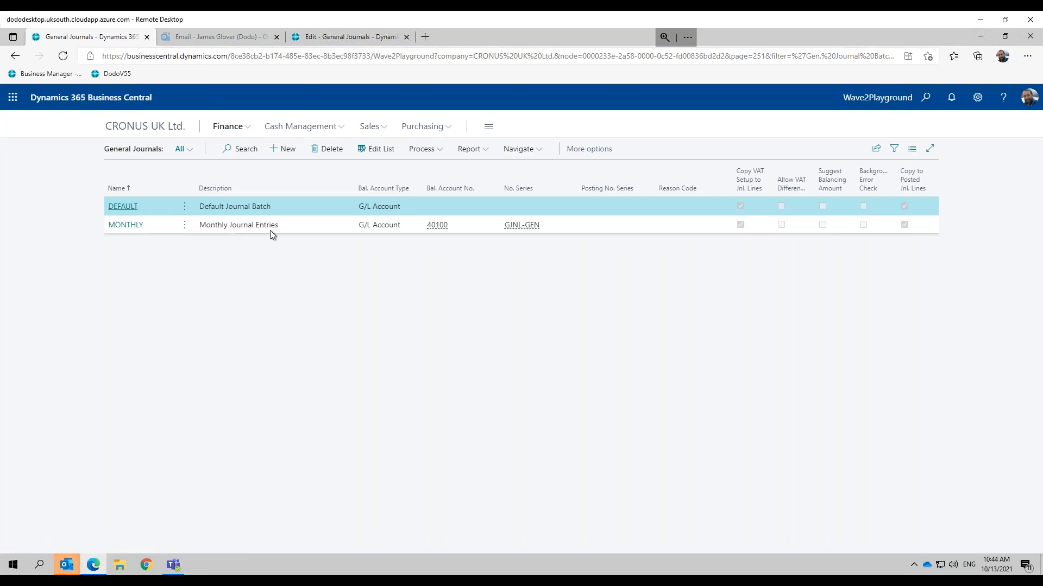
click(122, 229)
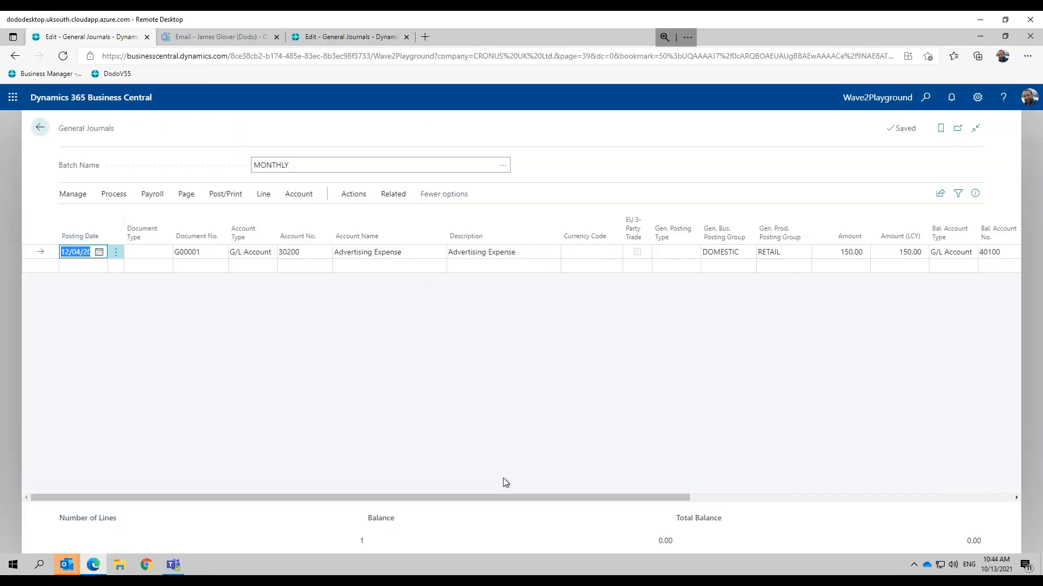
Look across all the columns of the MONTHLY journal lines and return to the home page.
drag(498, 498, 569, 499)
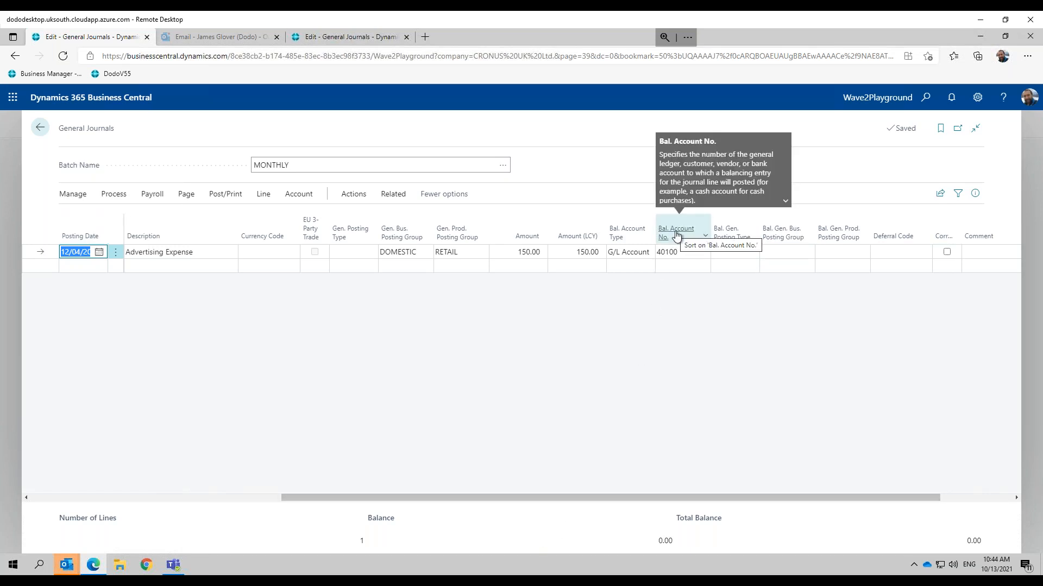
drag(666, 497, 319, 489)
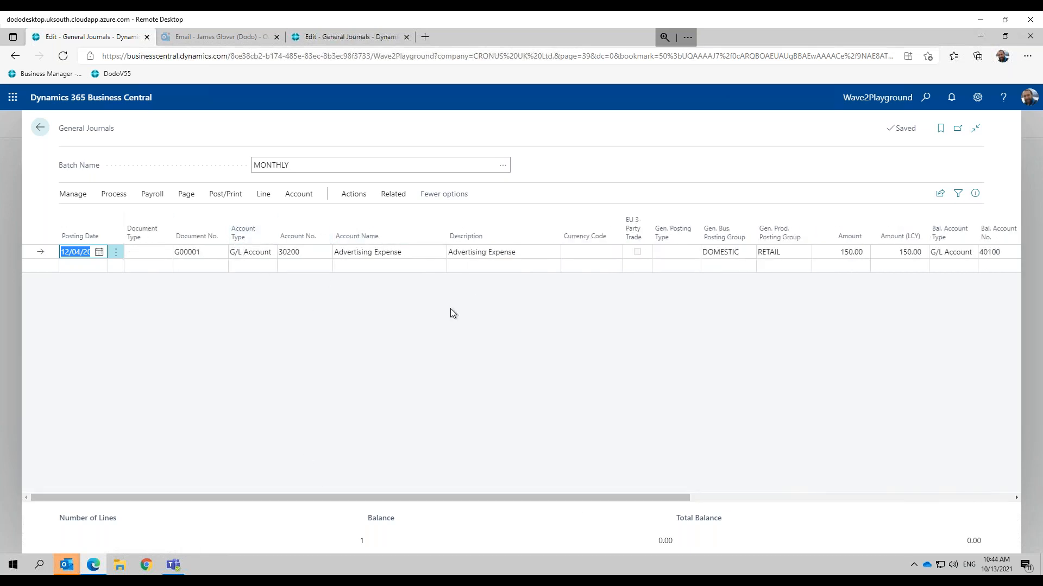
click(41, 128)
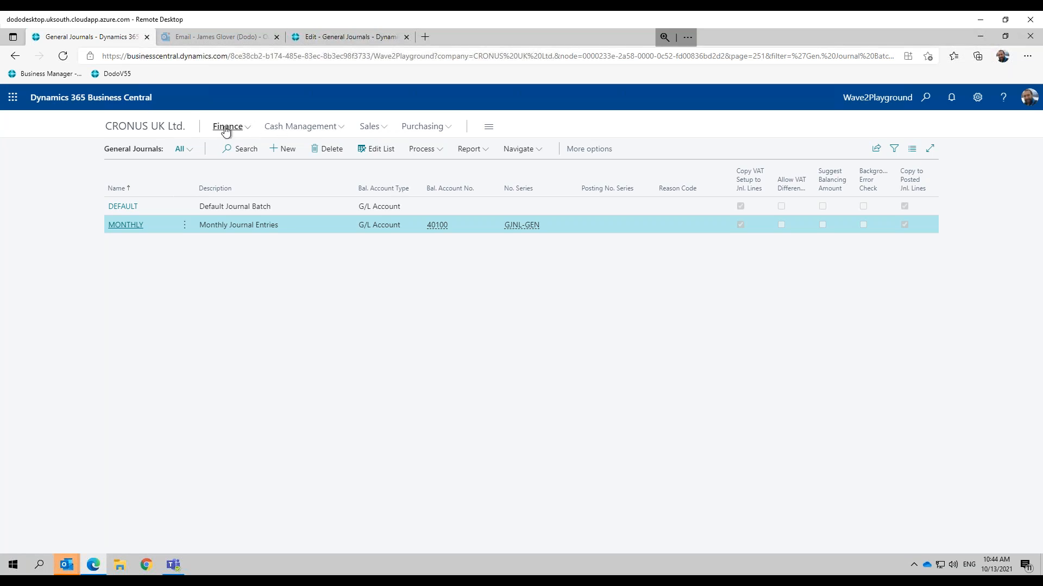
click(129, 131)
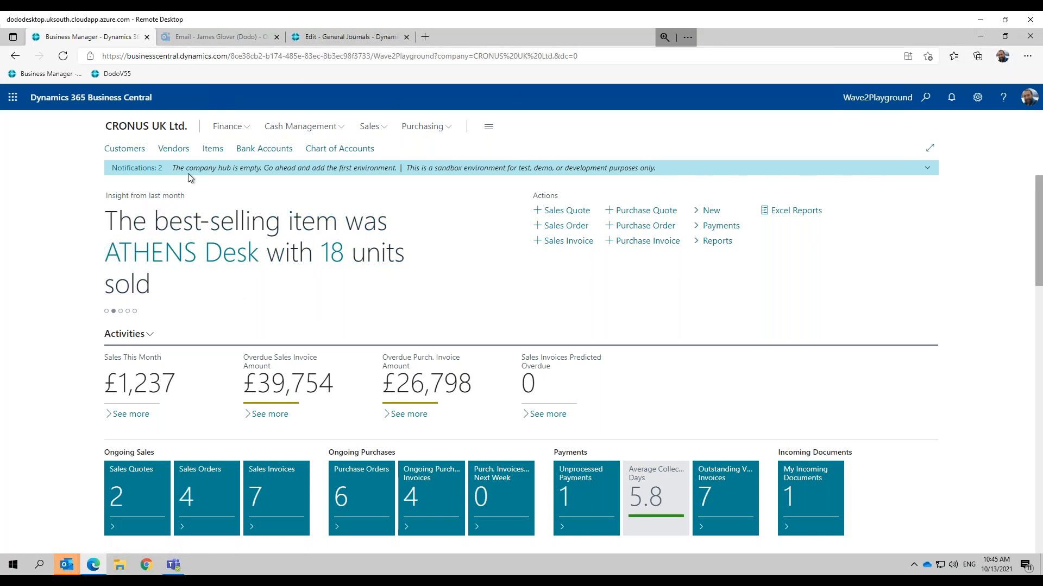
Create a new purchase invoice from the Purchase Invoices list and briefly reveal the additional fields in its General section.
click(423, 128)
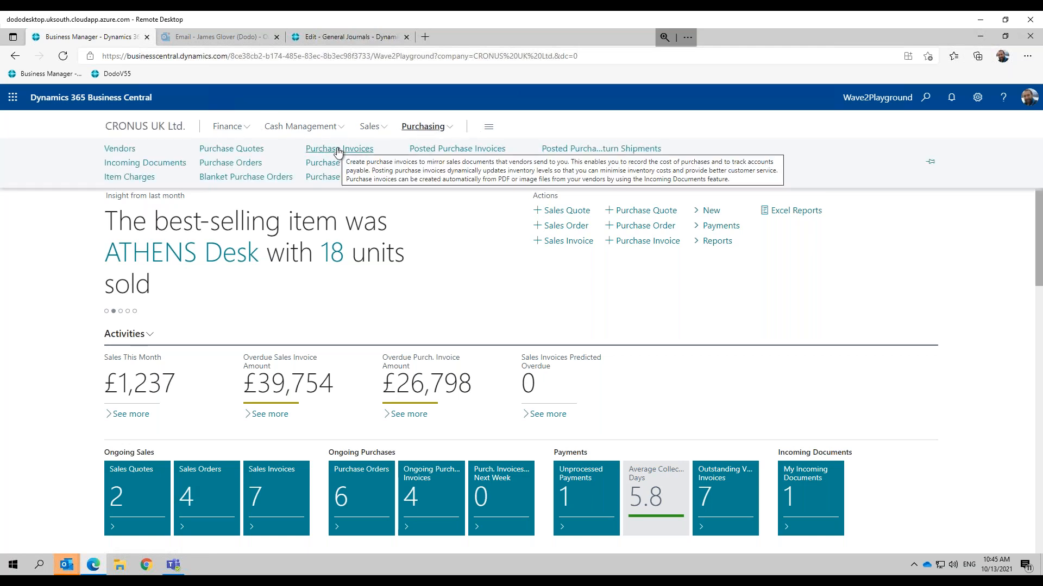
click(337, 150)
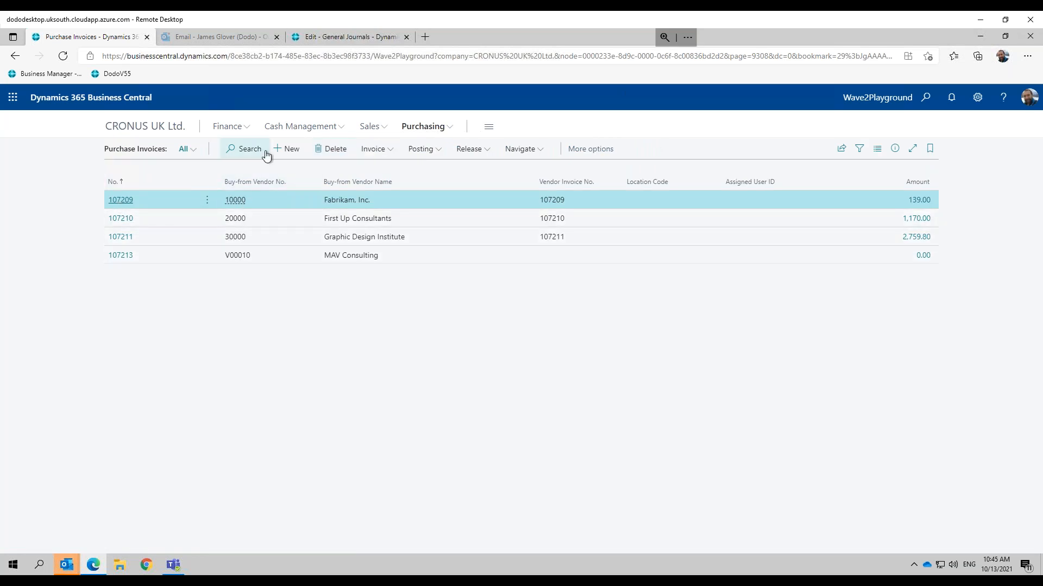
key(alt+n)
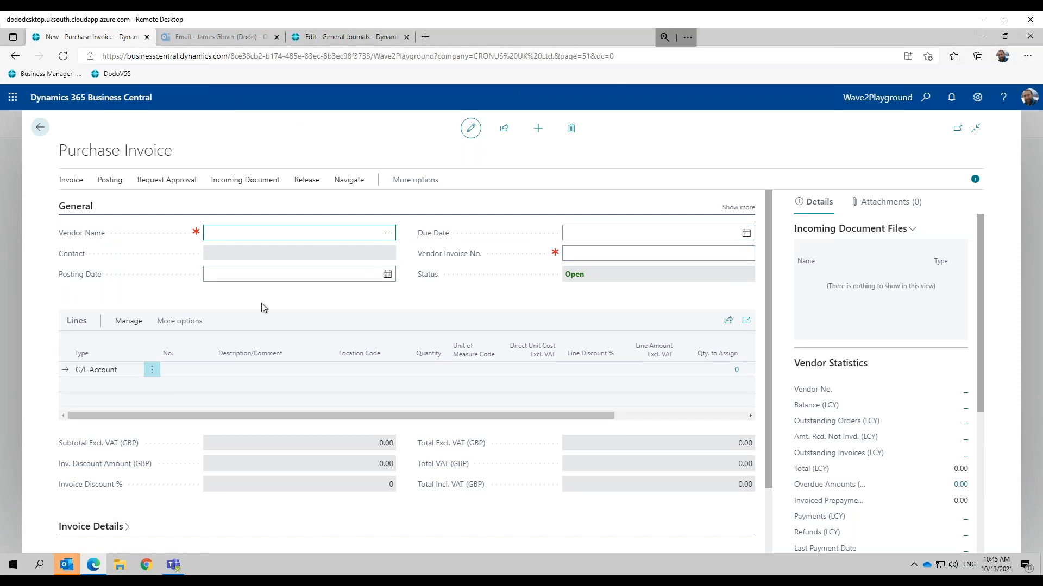
click(748, 210)
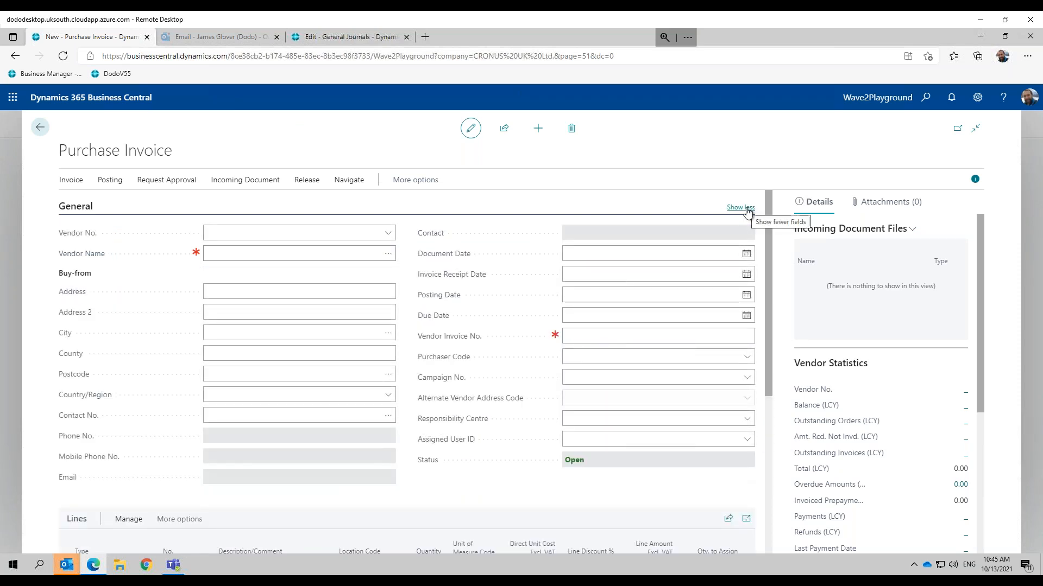
click(747, 209)
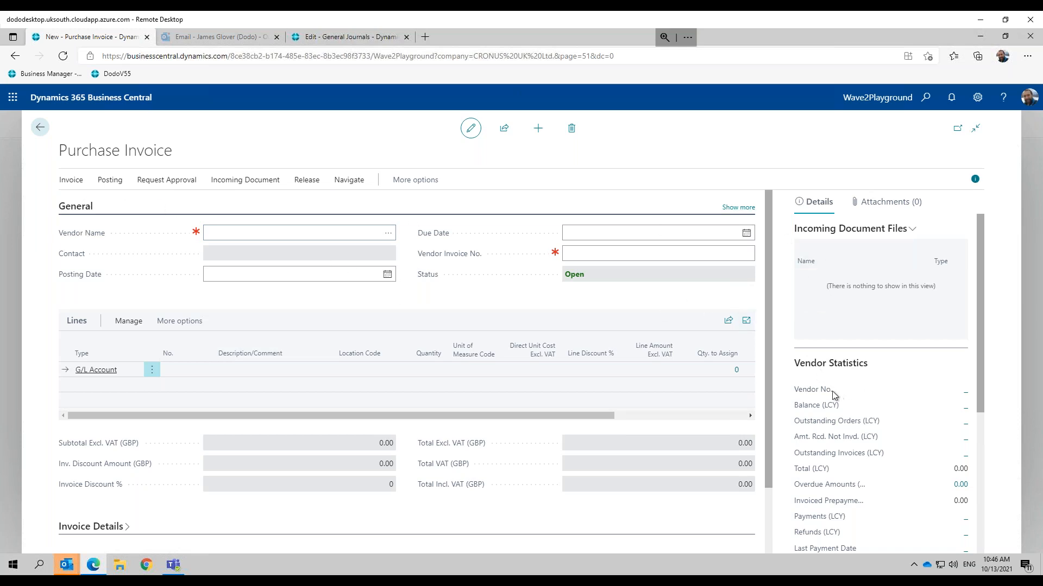
Set the purchase invoice's vendor to First Up Consultants from the Vendors lookup.
click(388, 233)
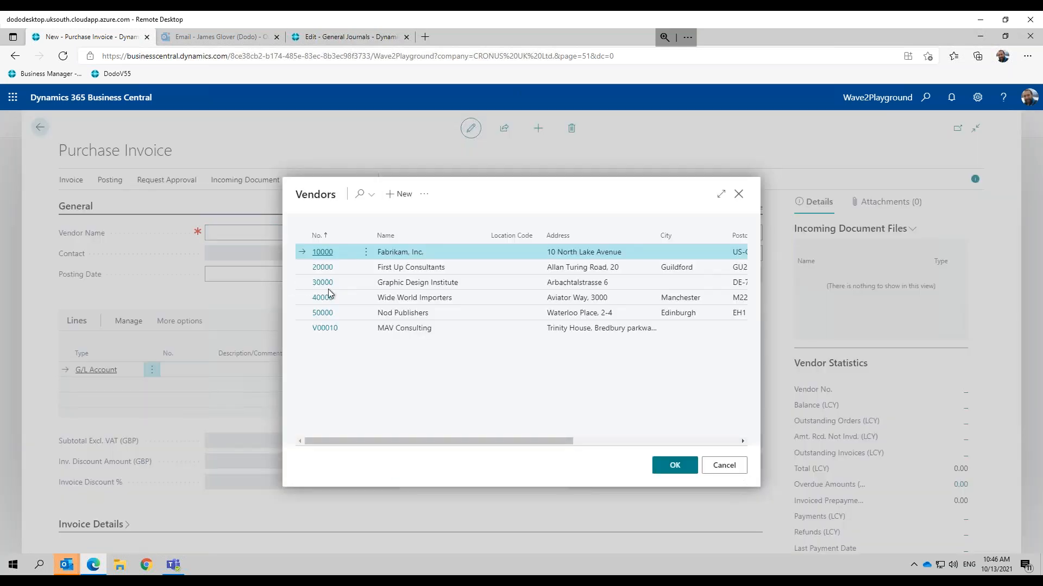
double_click(399, 268)
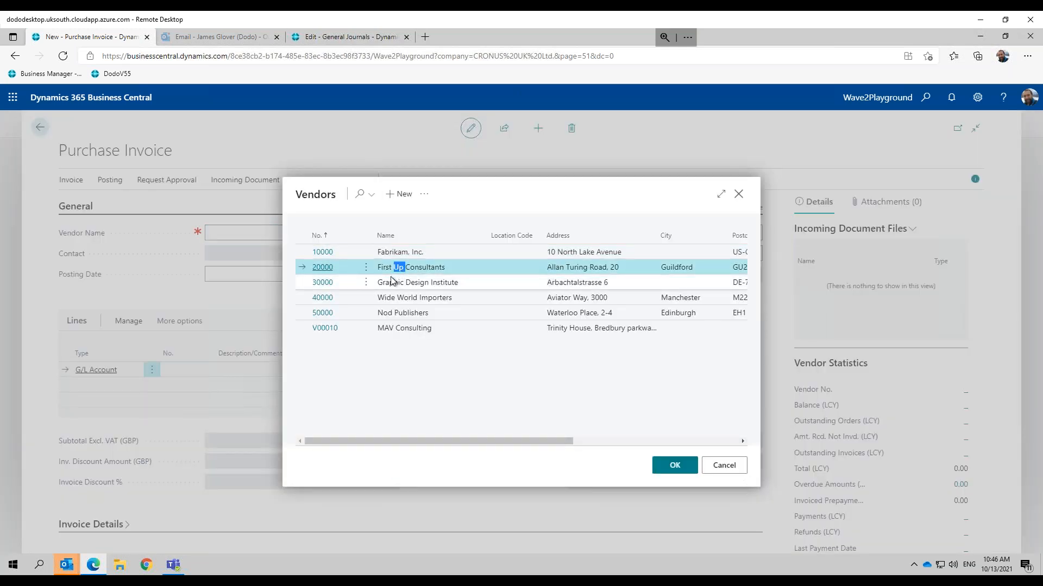
click(663, 467)
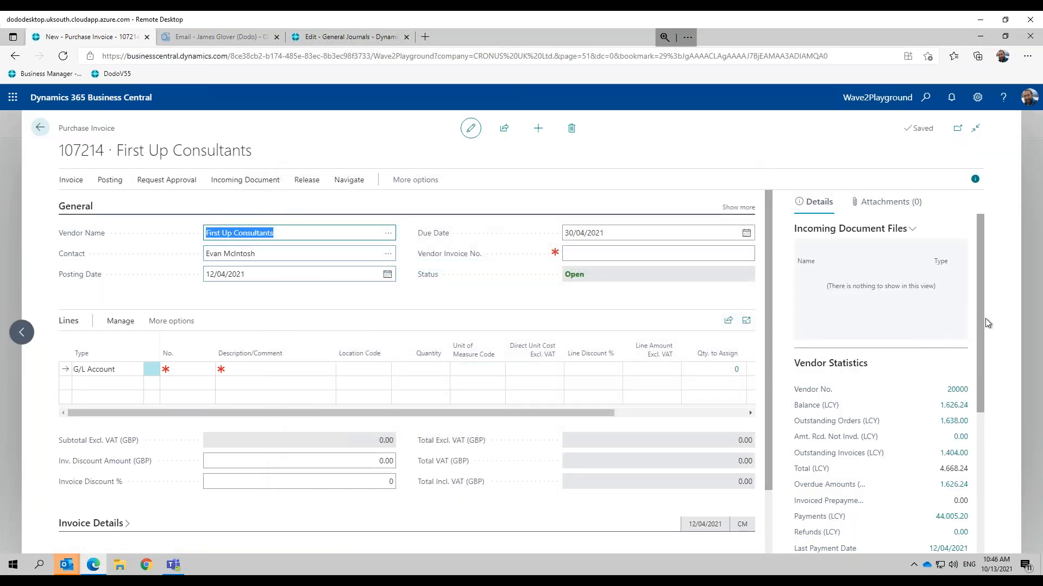
Review the Vendor Statistics beside the purchase invoice and collapse the FactBox pane.
drag(980, 318, 980, 364)
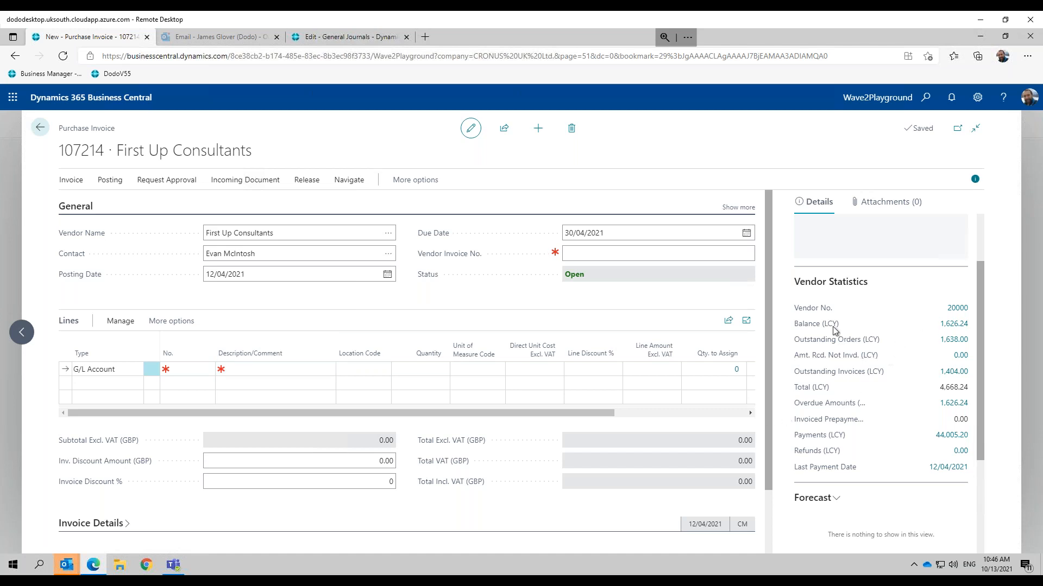
click(976, 181)
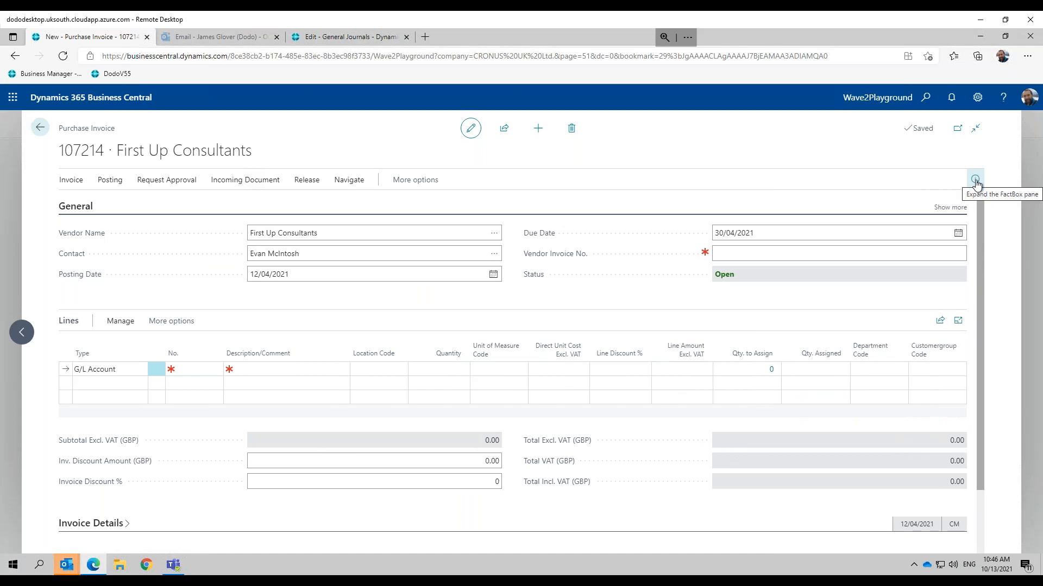
click(976, 180)
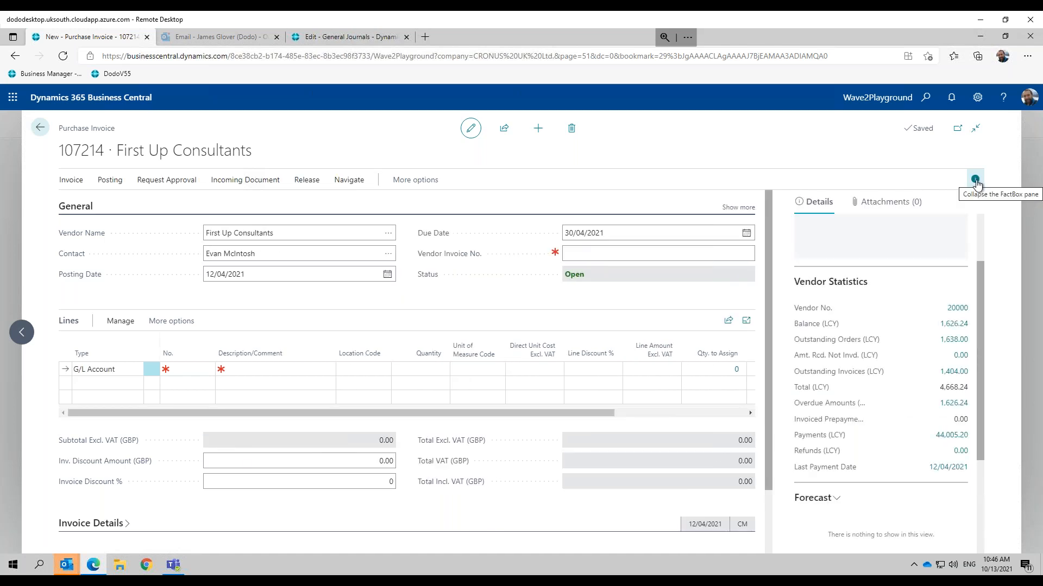
click(976, 181)
Leave the purchase invoice and open the vendor card of Fabrikam, Inc. from the Vendors list.
click(40, 128)
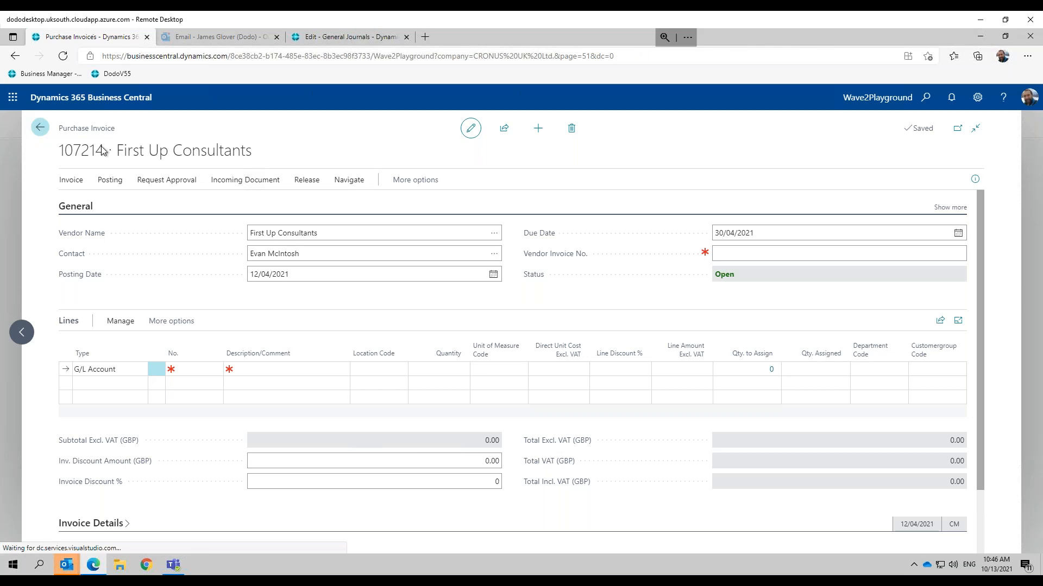
click(426, 130)
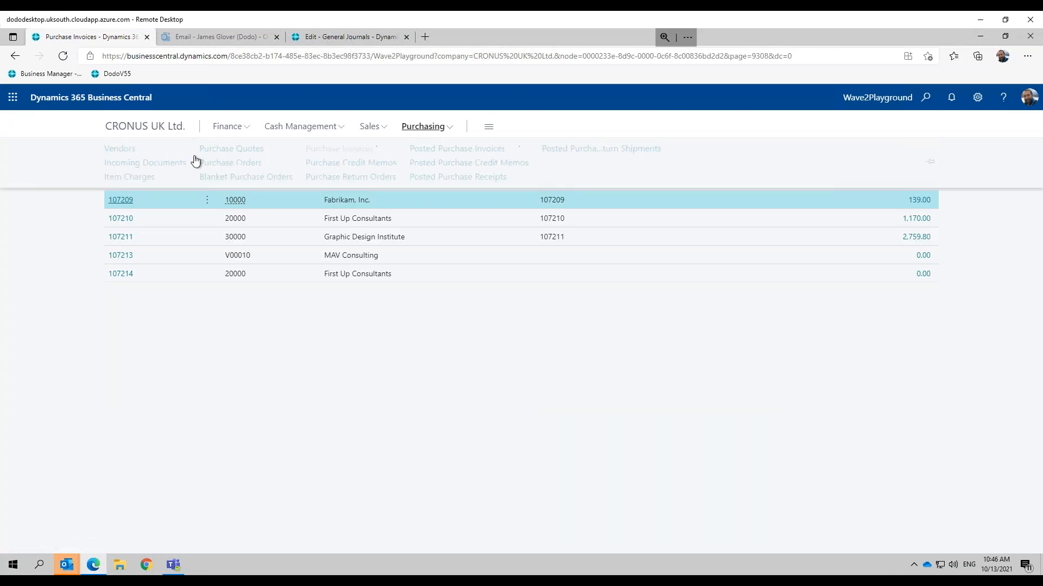
click(131, 149)
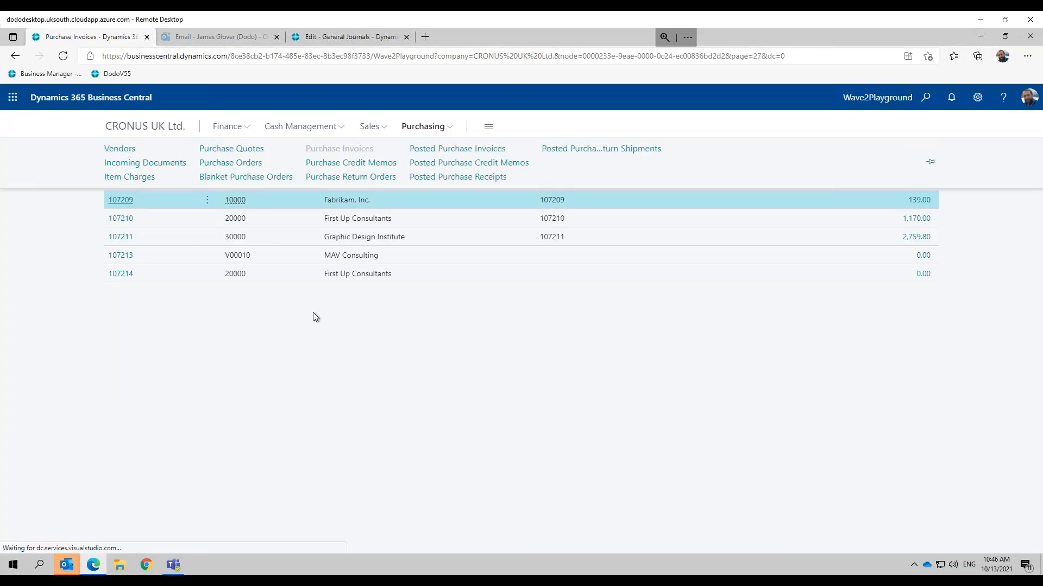
click(120, 202)
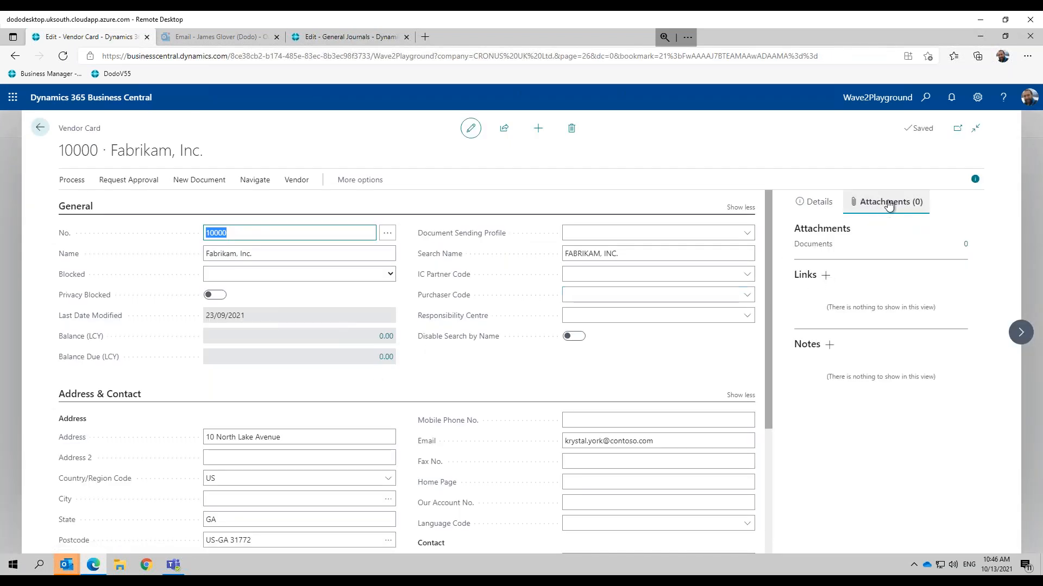
Switch the vendor card's FactBox pane from the attachments to the vendor details and toggle the pane's visibility.
click(818, 205)
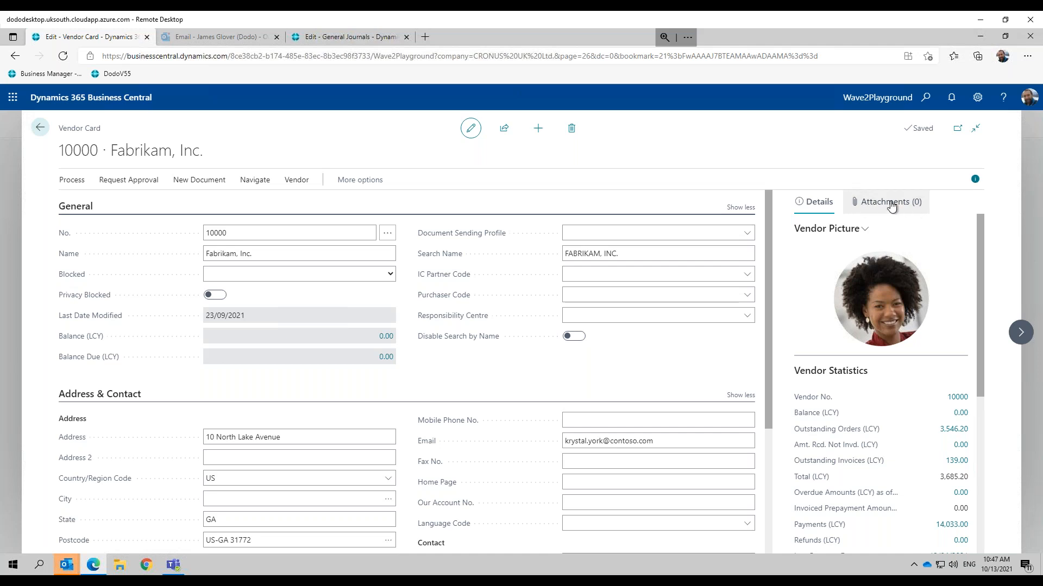
click(974, 181)
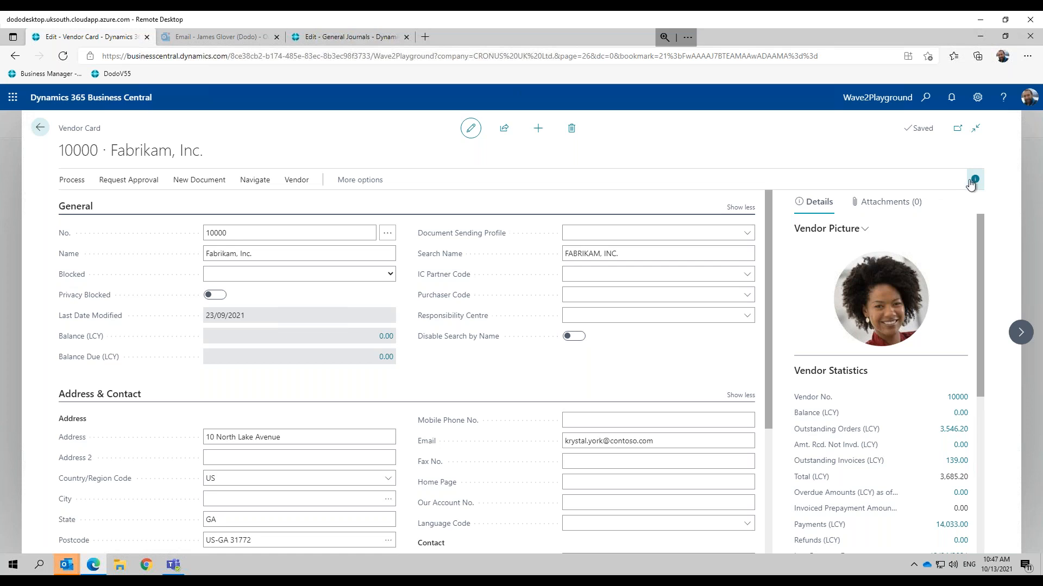
Leave the vendor card and open the Chart of Accounts from the Finance area.
click(39, 128)
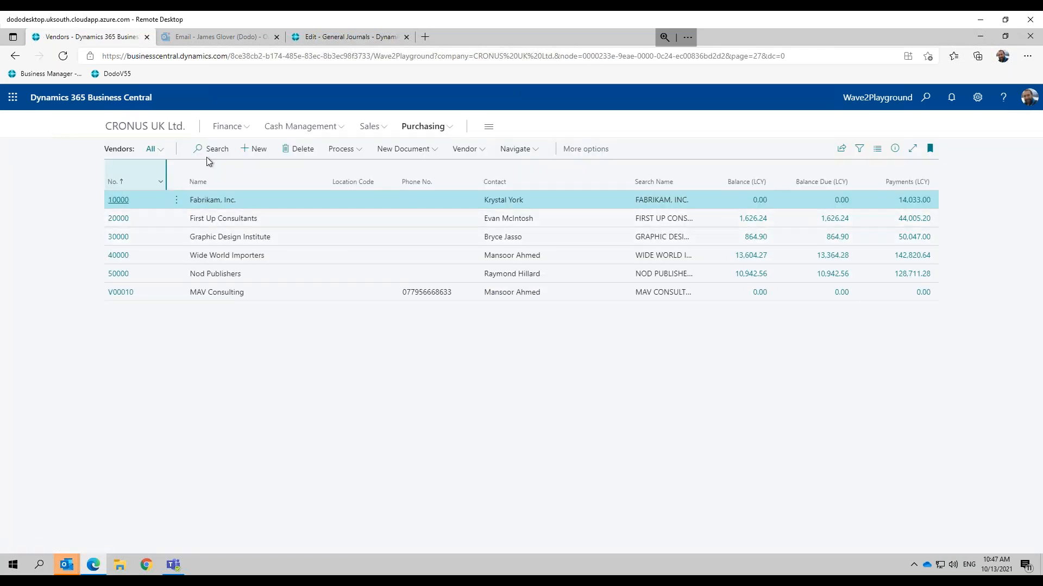
click(231, 131)
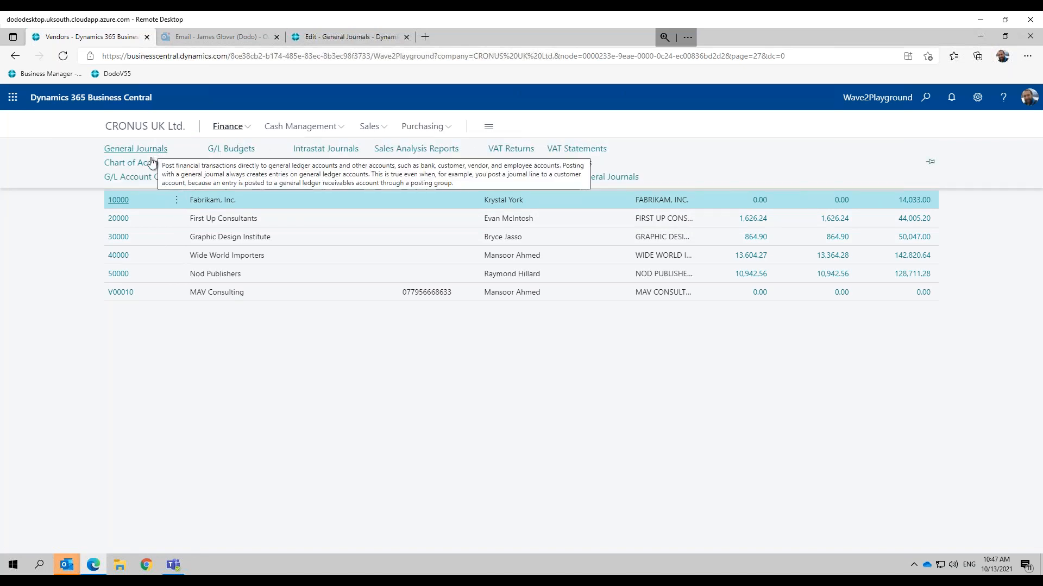
click(152, 163)
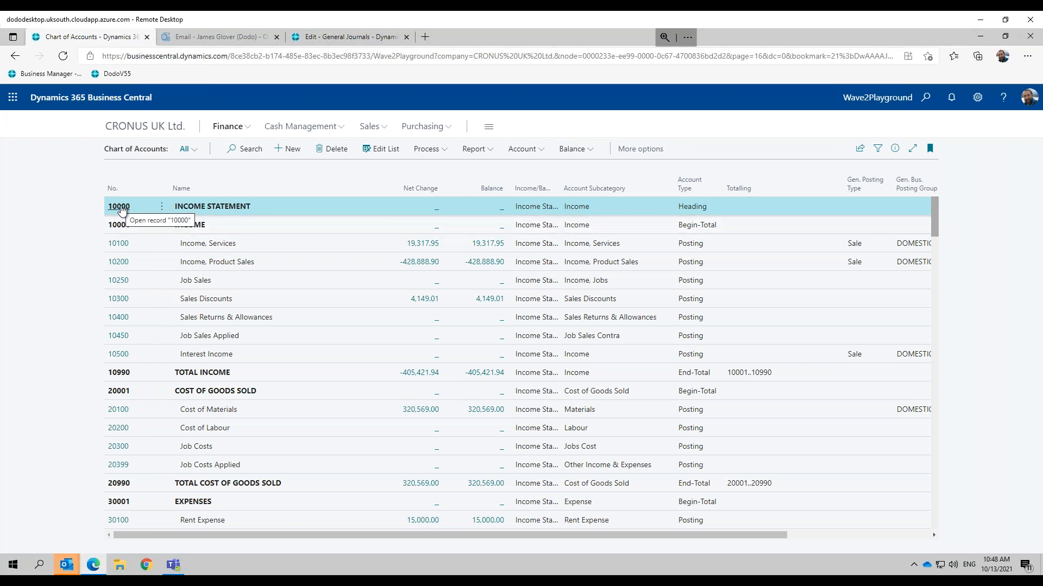
Review the general and posting details on the Income, Product Sales G/L account card and return to the Chart of Accounts.
click(116, 263)
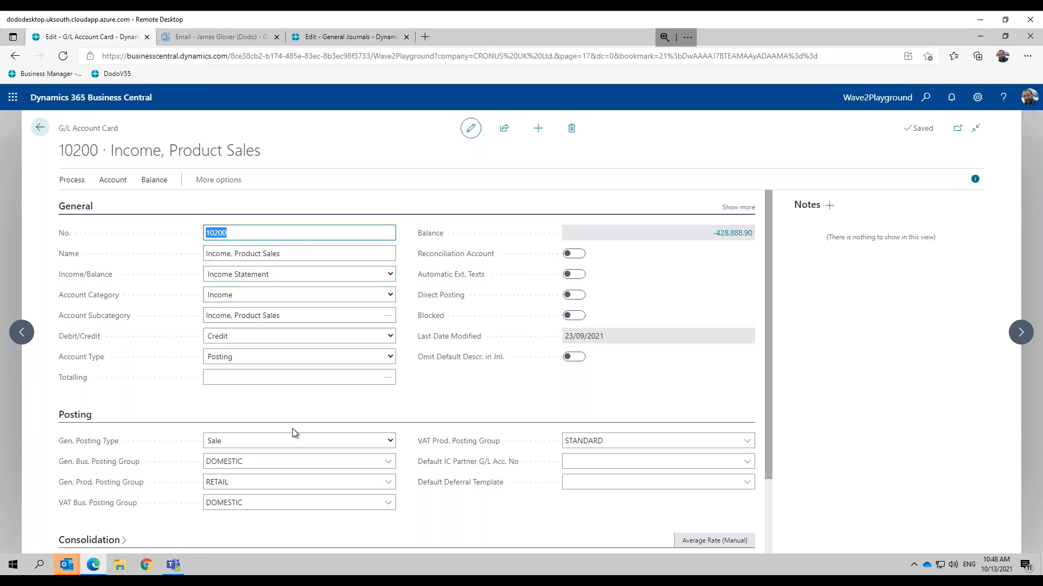
scroll(310, 445, down, 2)
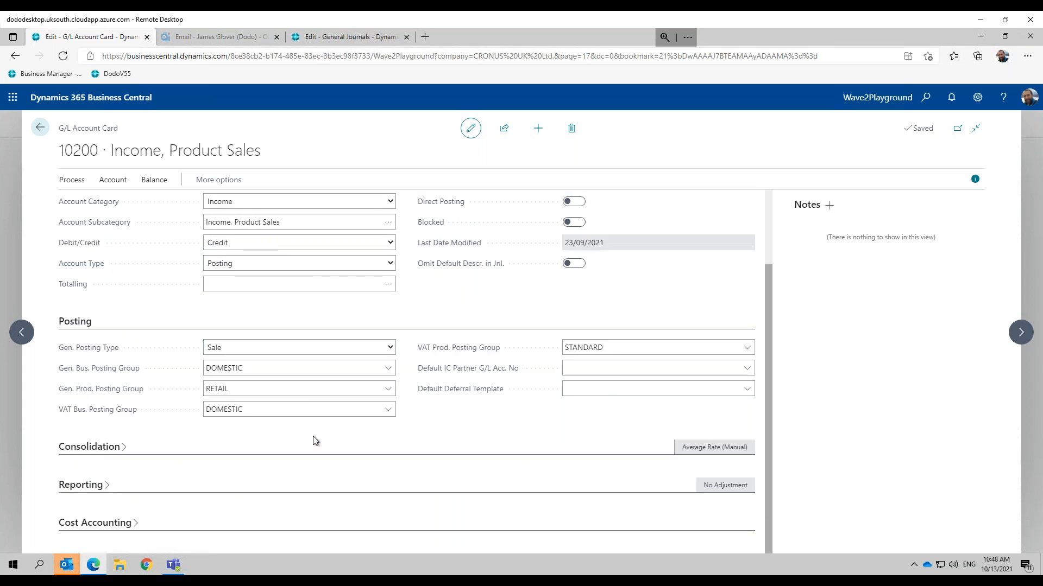
scroll(313, 435, up, 2)
click(39, 130)
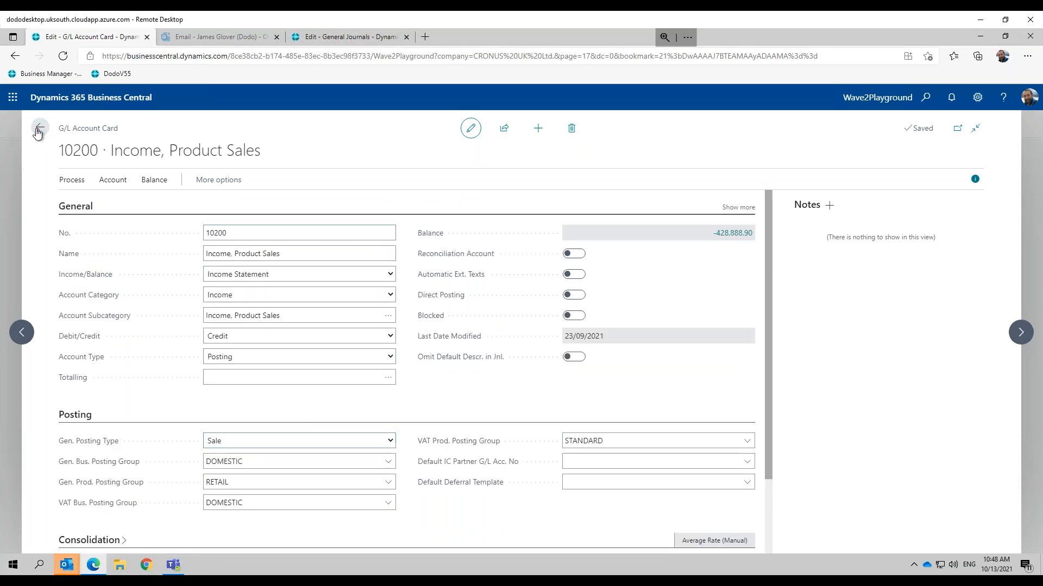
Search for "dimens", review the Dimensions page and close it.
click(926, 98)
text(dimens)
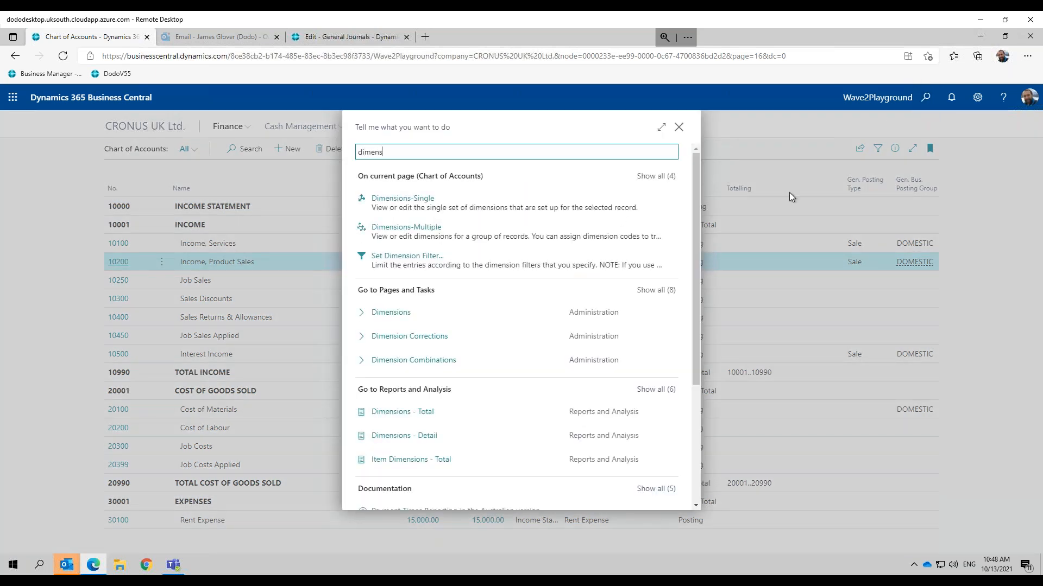
click(400, 315)
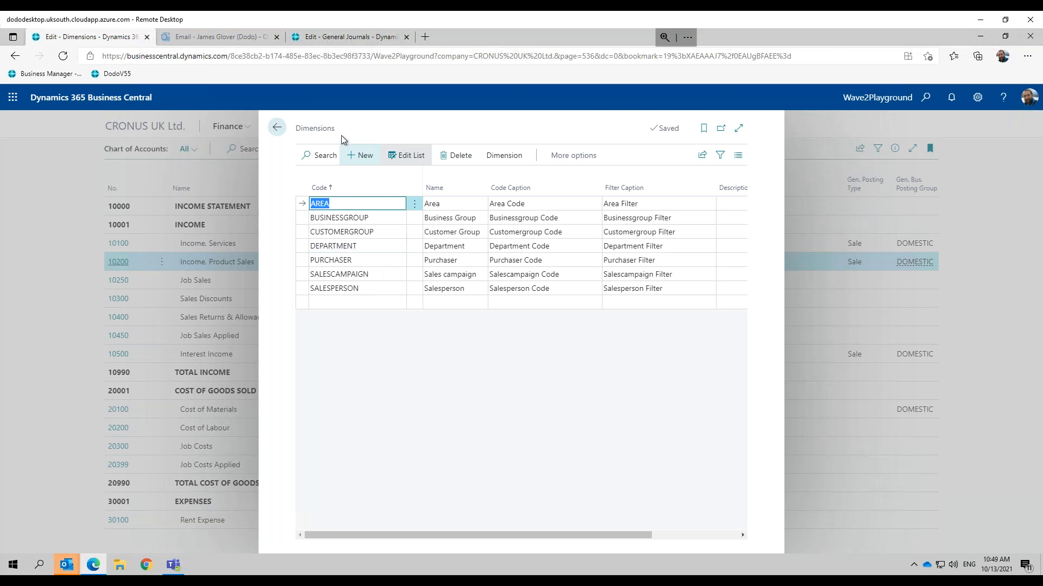
click(277, 130)
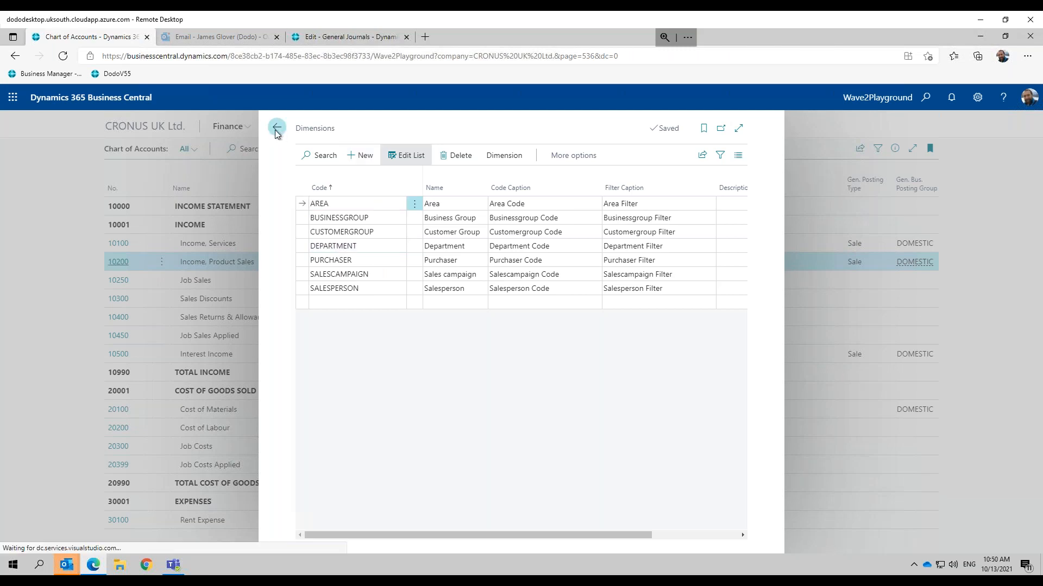
Open the MONTHLY batch from the General Journals list in the Finance area.
click(249, 133)
click(154, 152)
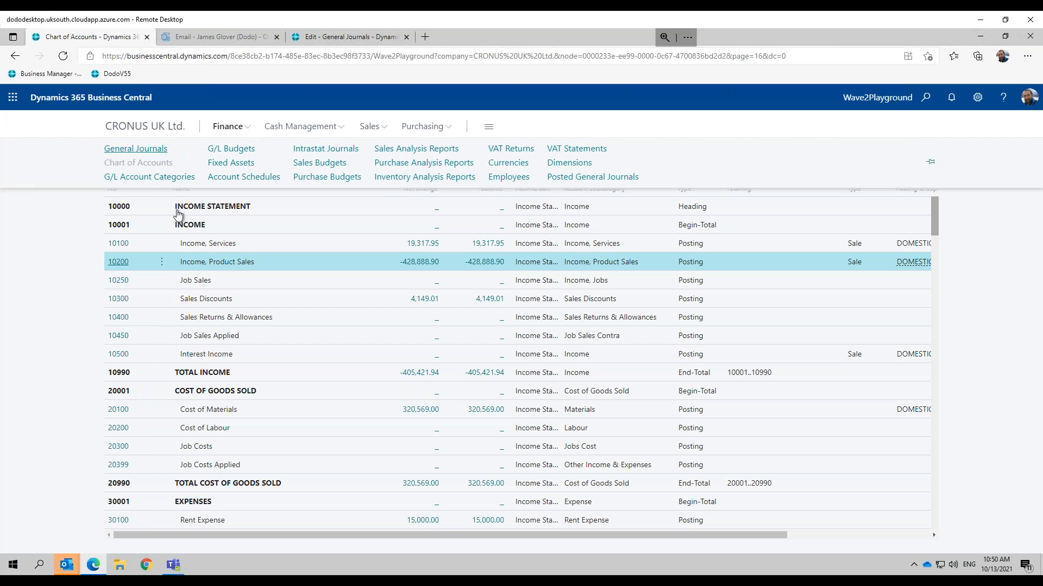
click(137, 226)
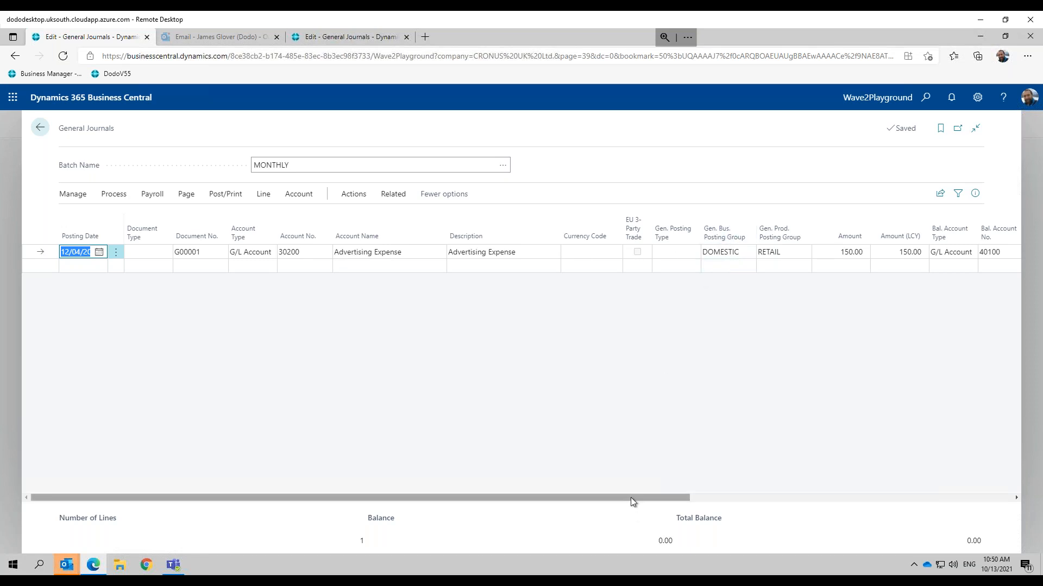
Set the advertising expense journal line's Department Code to PROD and its Customergroup Code to MEDIUM.
drag(692, 491, 950, 487)
mouse_move(983, 242)
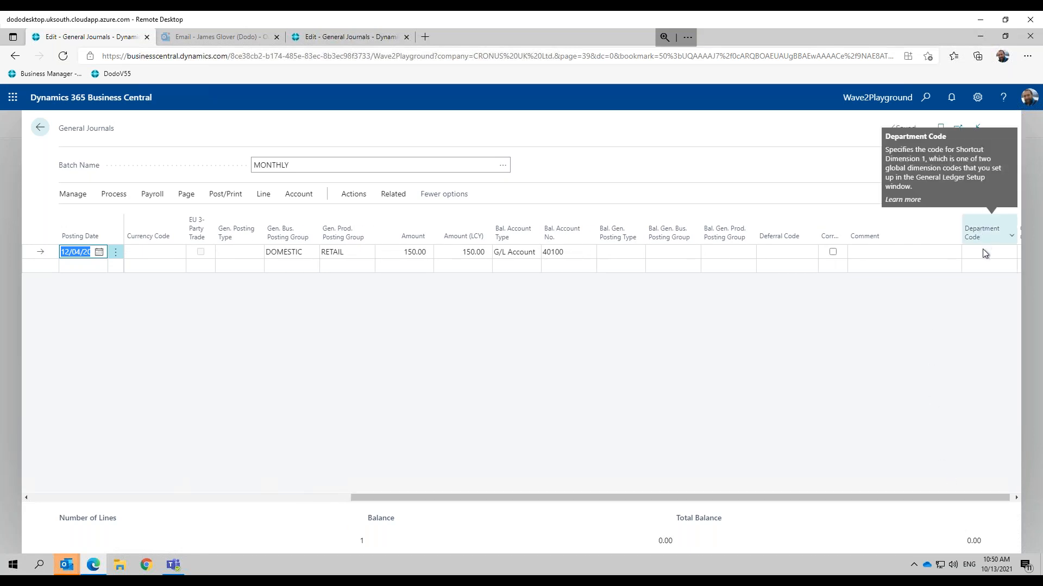
click(1016, 499)
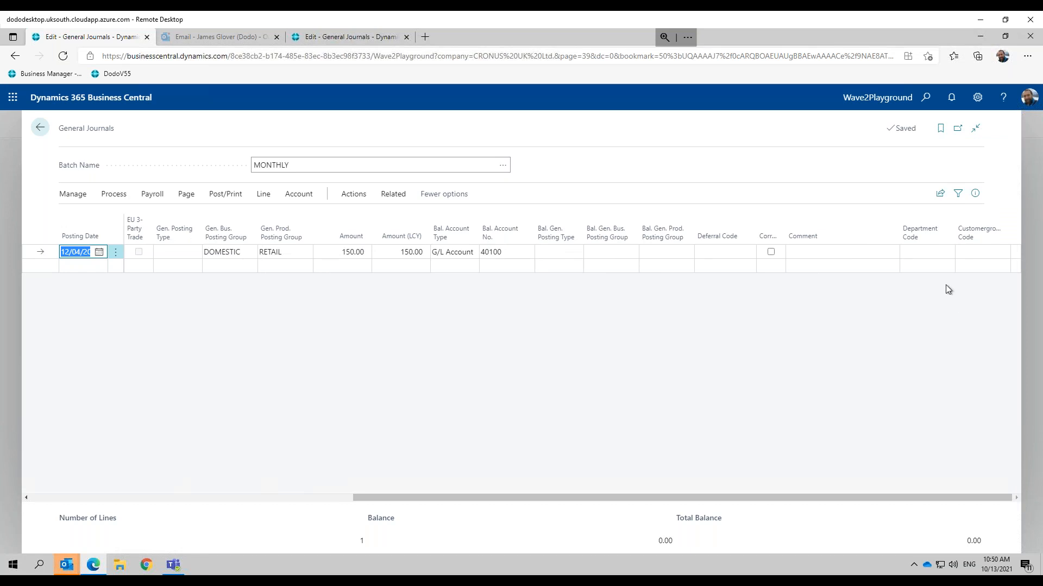
mouse_move(954, 236)
drag(507, 496, 668, 500)
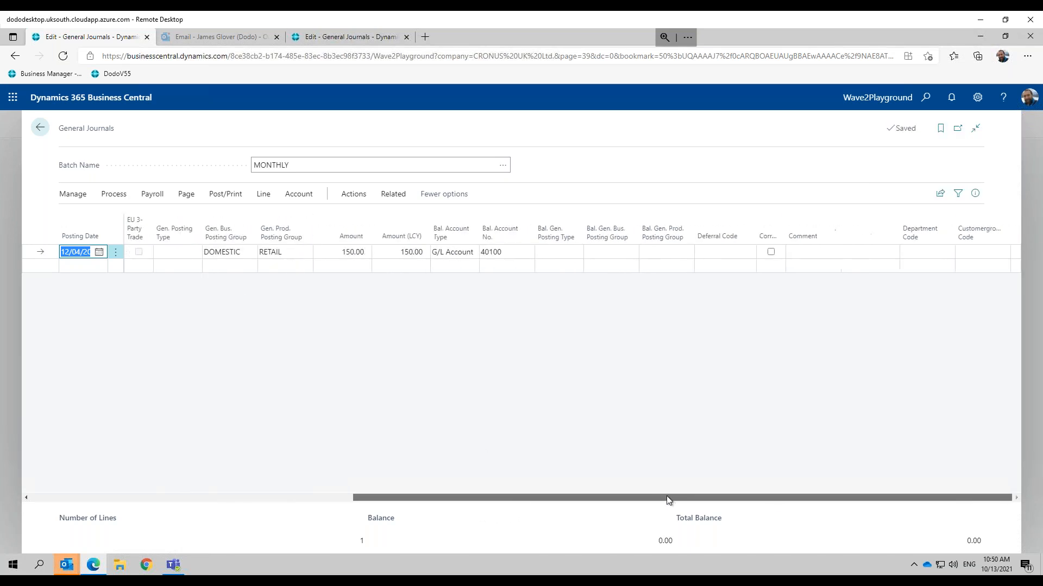
click(919, 255)
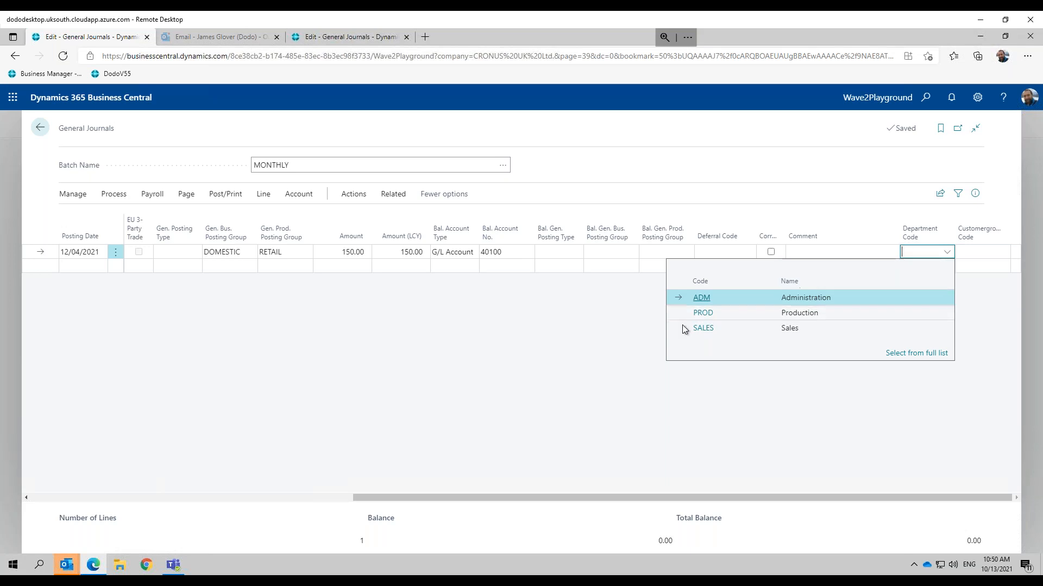
click(701, 315)
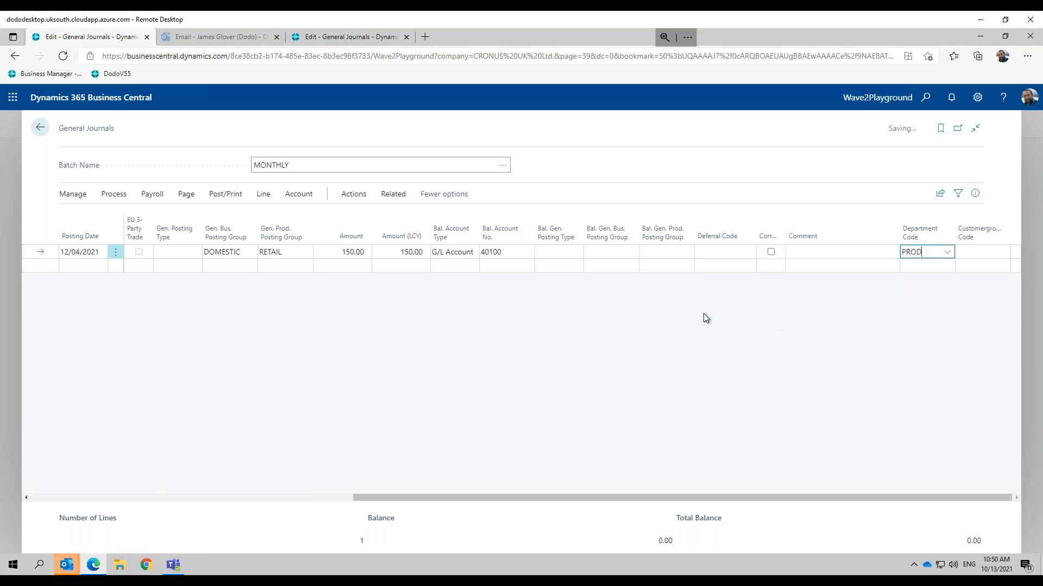
click(983, 252)
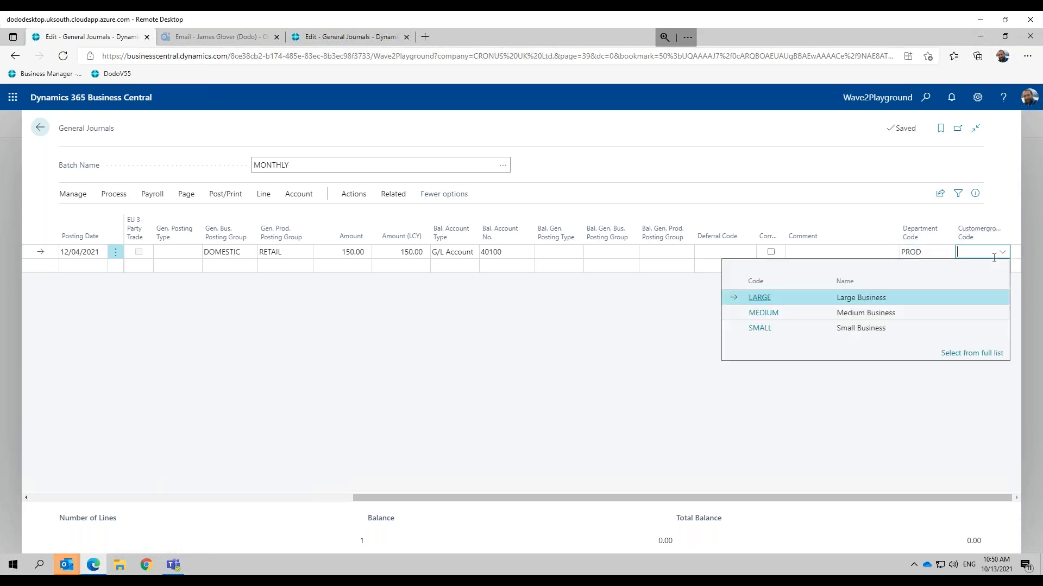
click(761, 317)
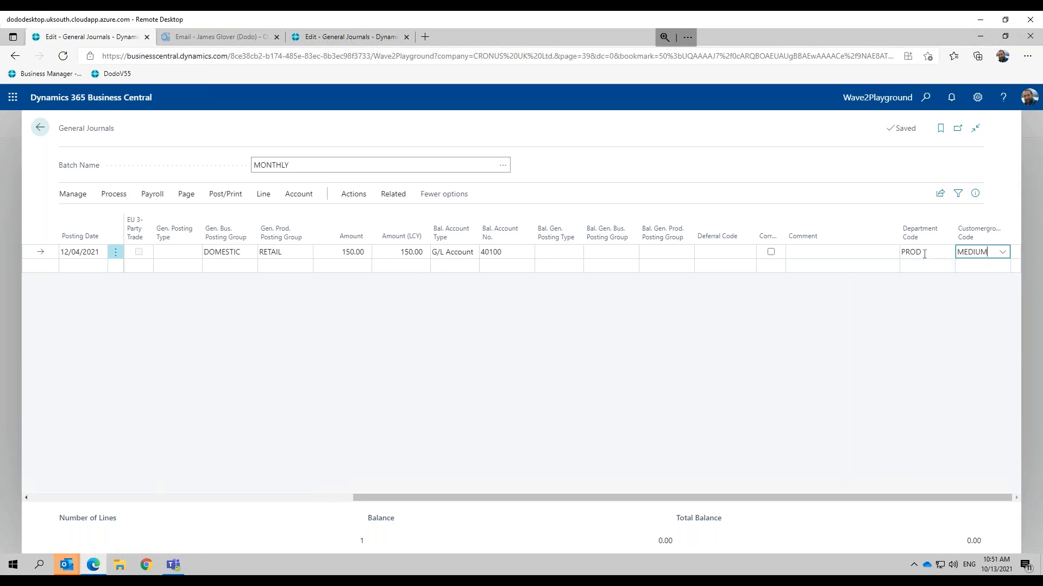
Leave the journal and open the default dimensions of the Interest Income account from the Chart of Accounts.
click(39, 131)
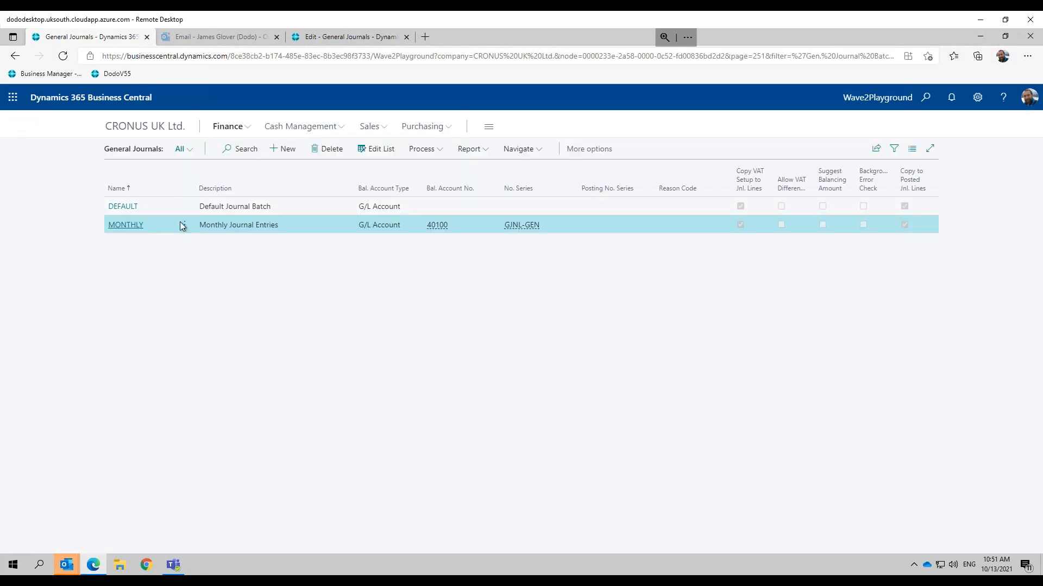
click(247, 129)
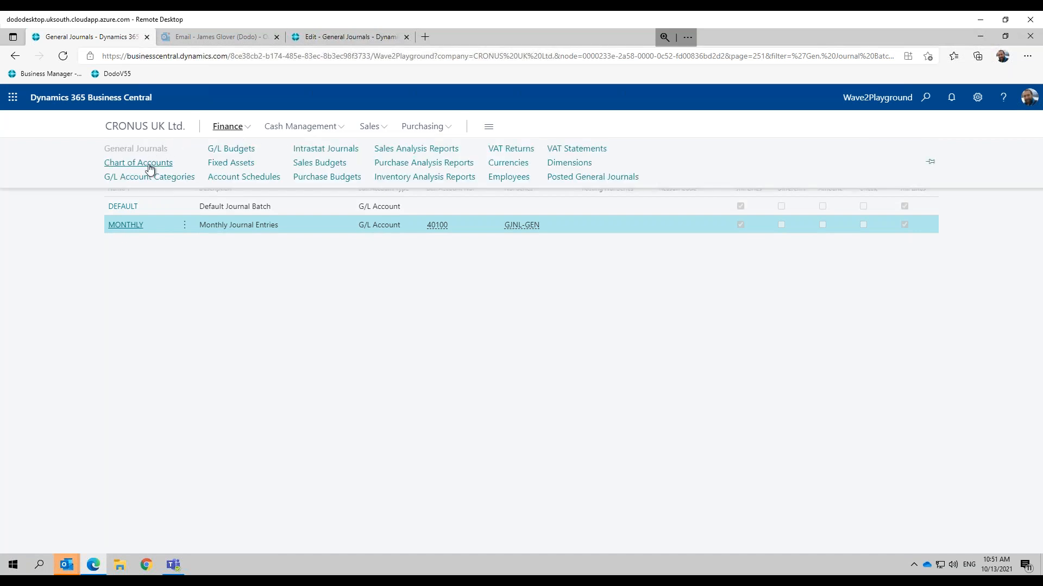
click(150, 168)
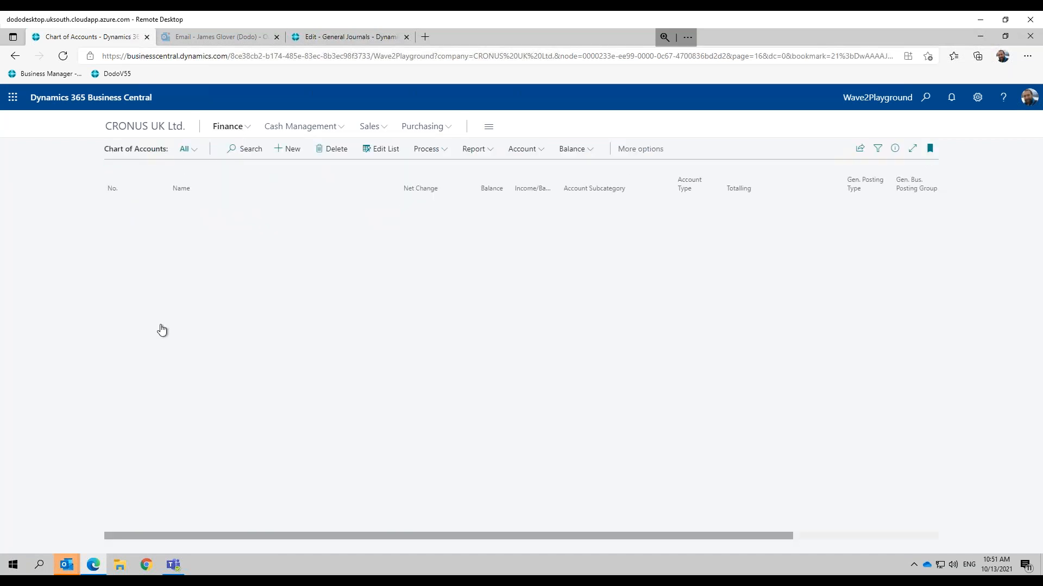
click(122, 360)
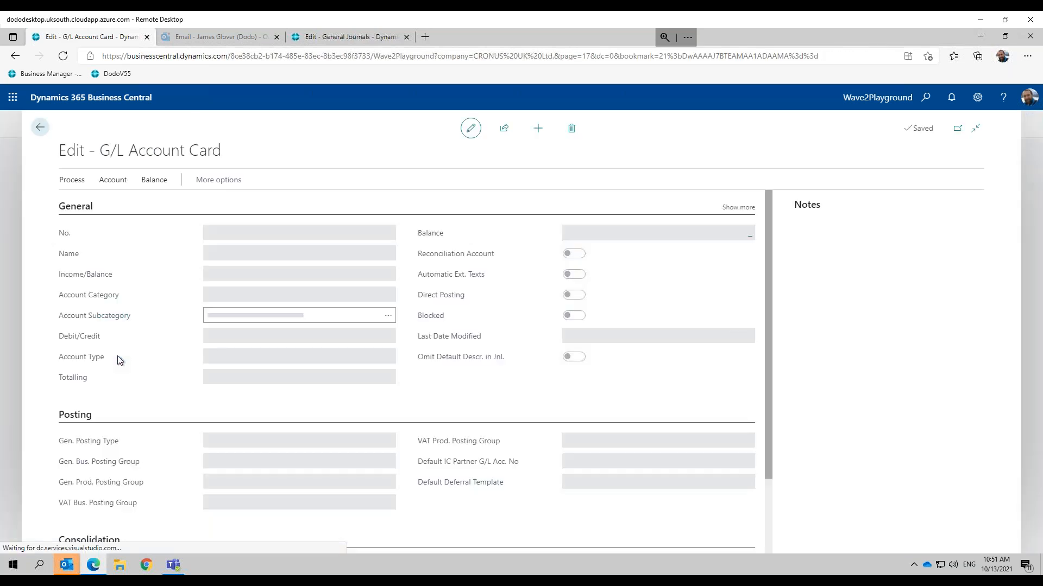
click(80, 183)
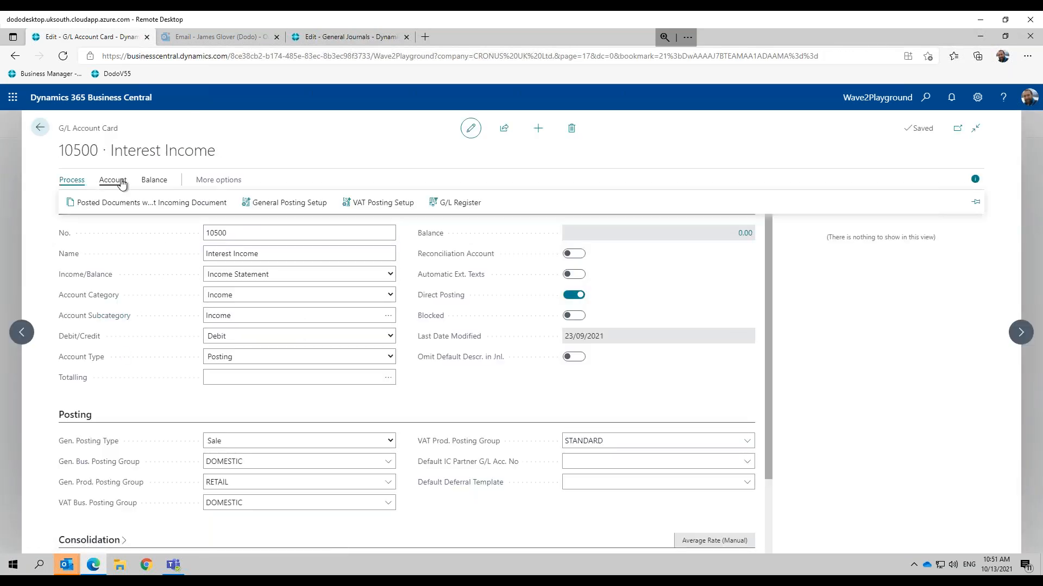
click(119, 184)
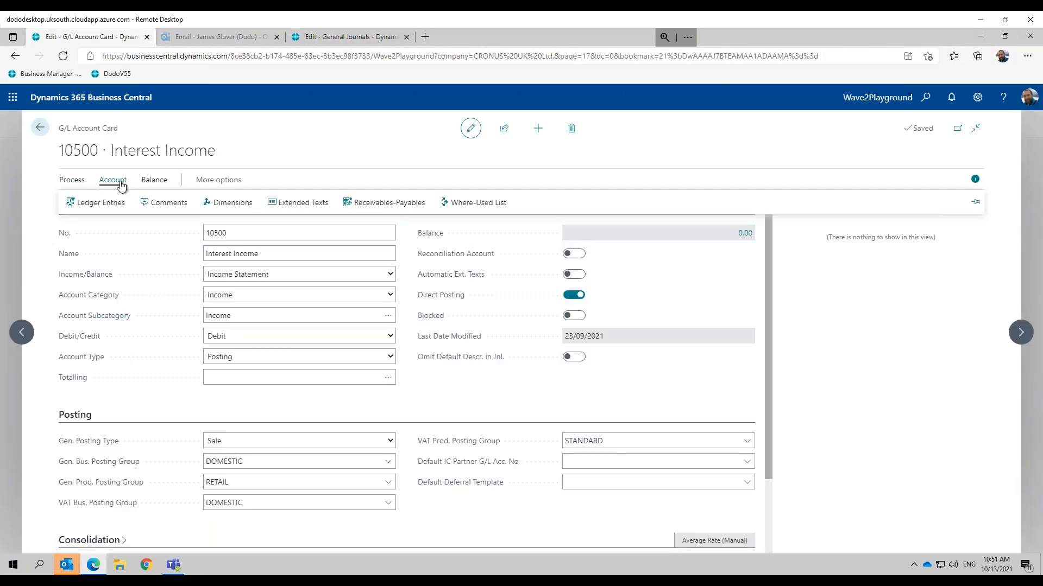
click(220, 207)
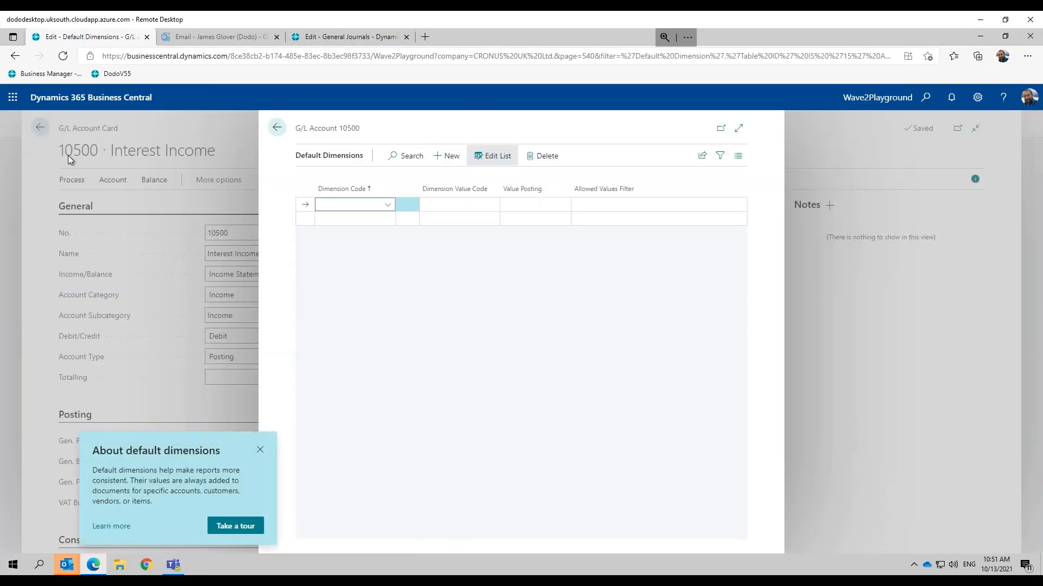
Add CUSTOMERGROUP as a default dimension without a value code and set its Value Posting to Code Mandatory.
click(387, 207)
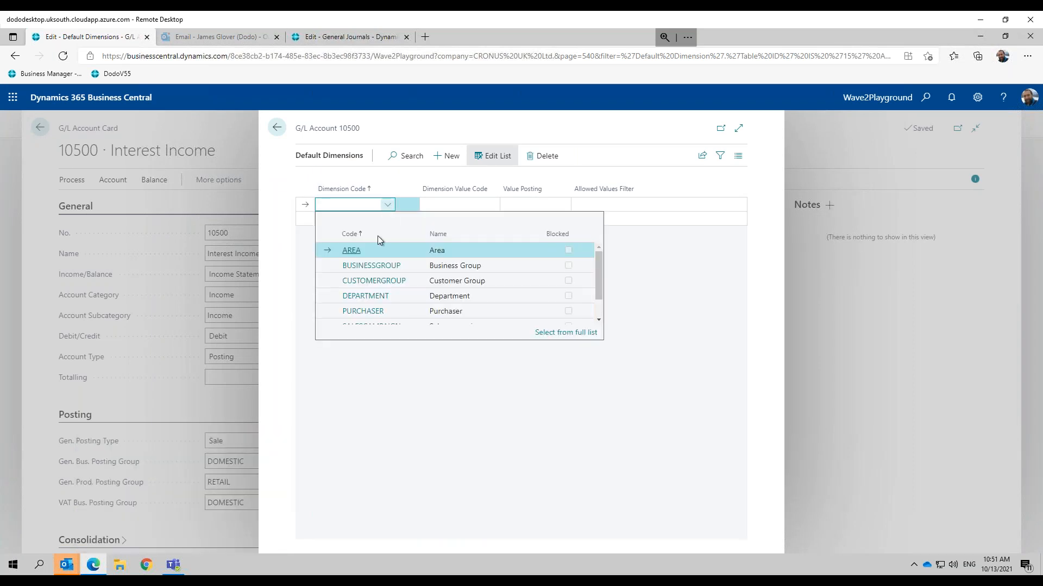
click(365, 281)
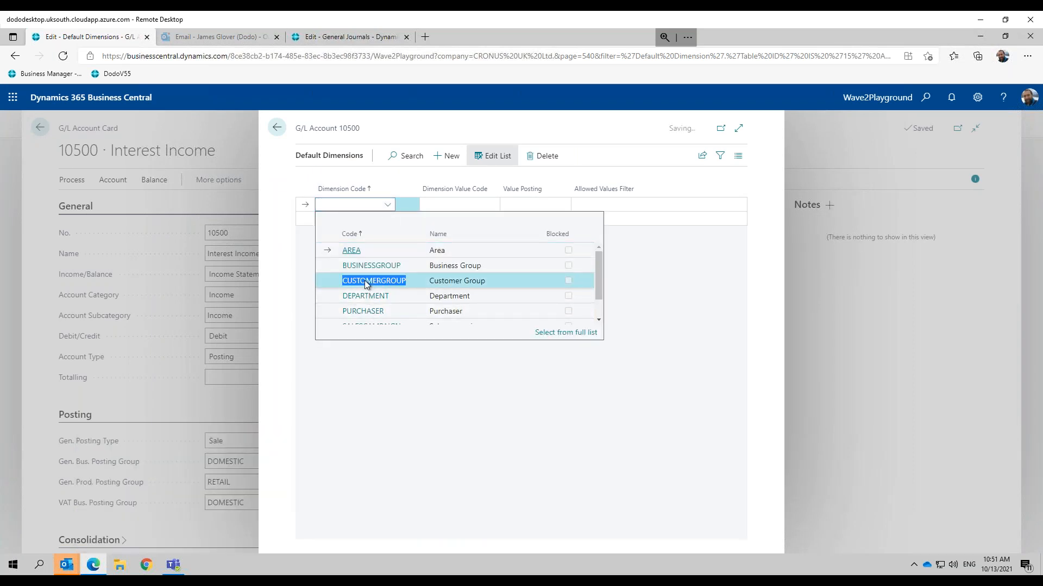
click(477, 204)
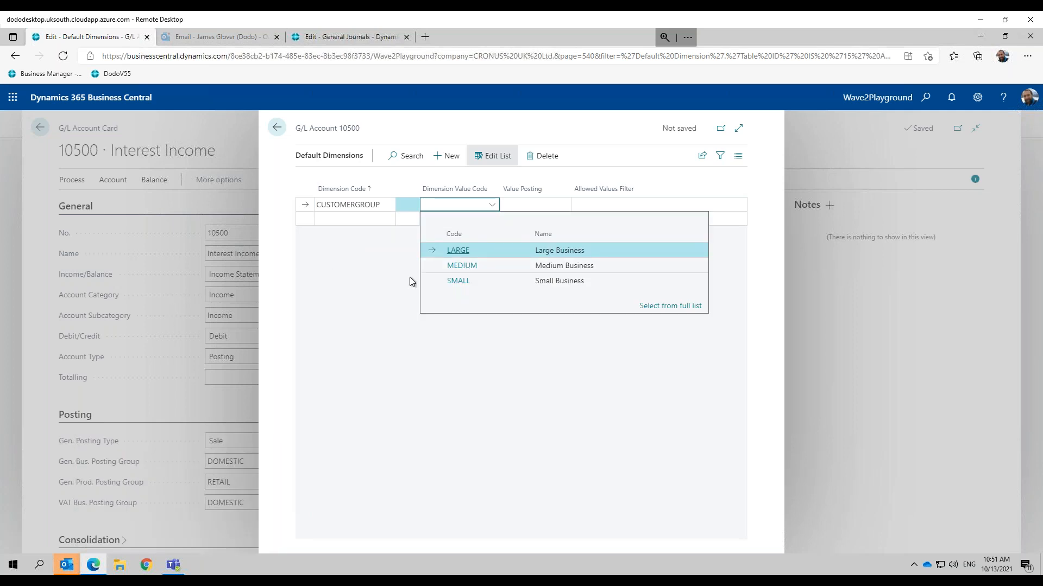
click(516, 205)
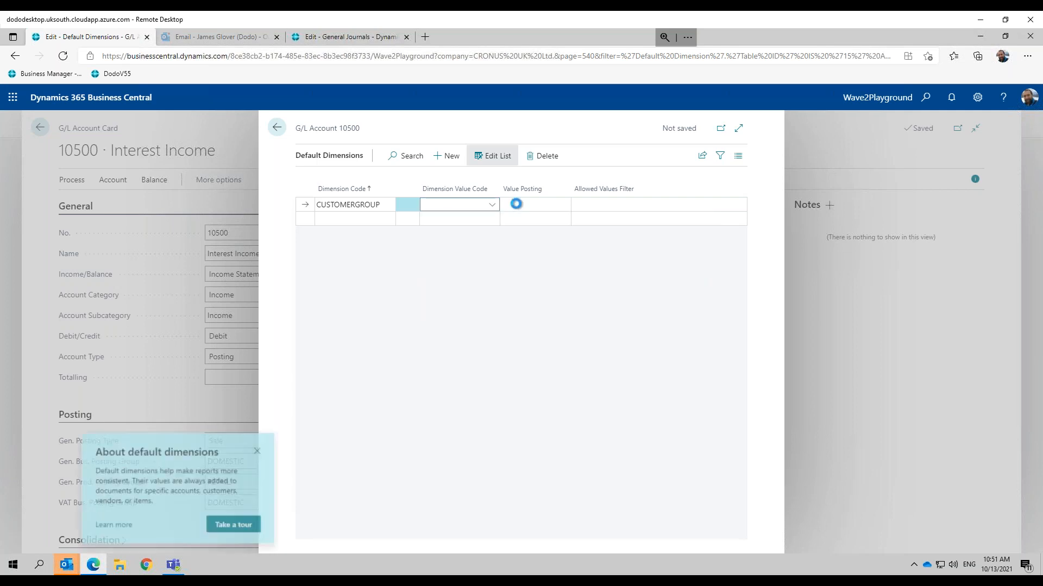
click(534, 209)
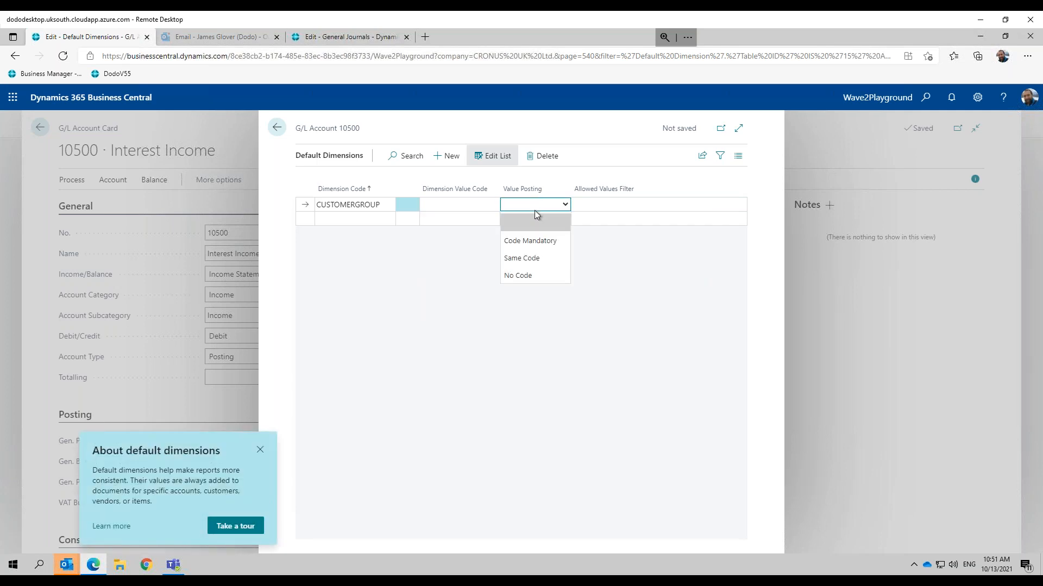
click(532, 244)
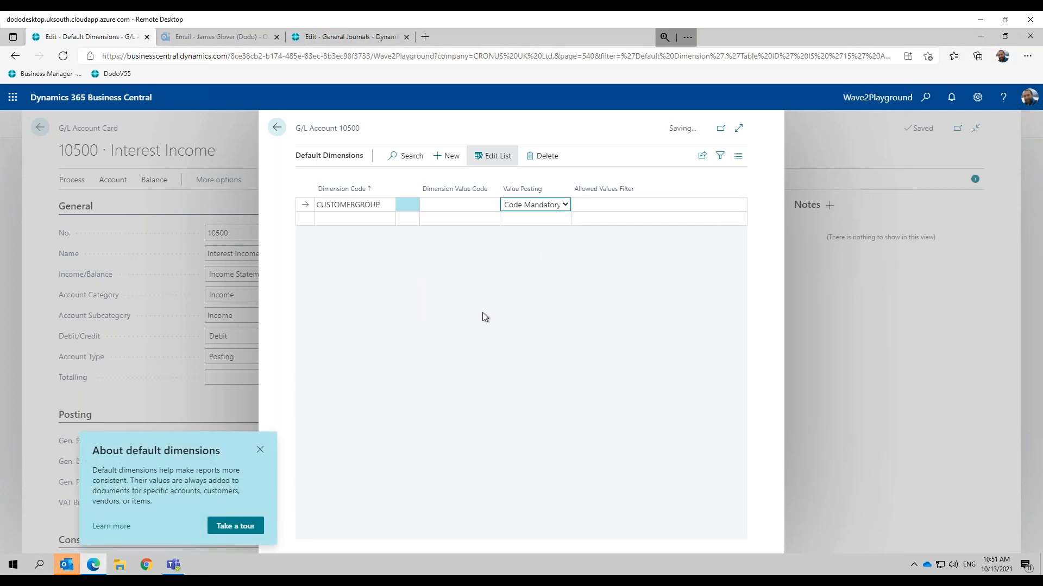
Dismiss the default dimensions tip, set the CUSTOMERGROUP line's Value Posting to blank and return to the G/L account card.
click(258, 451)
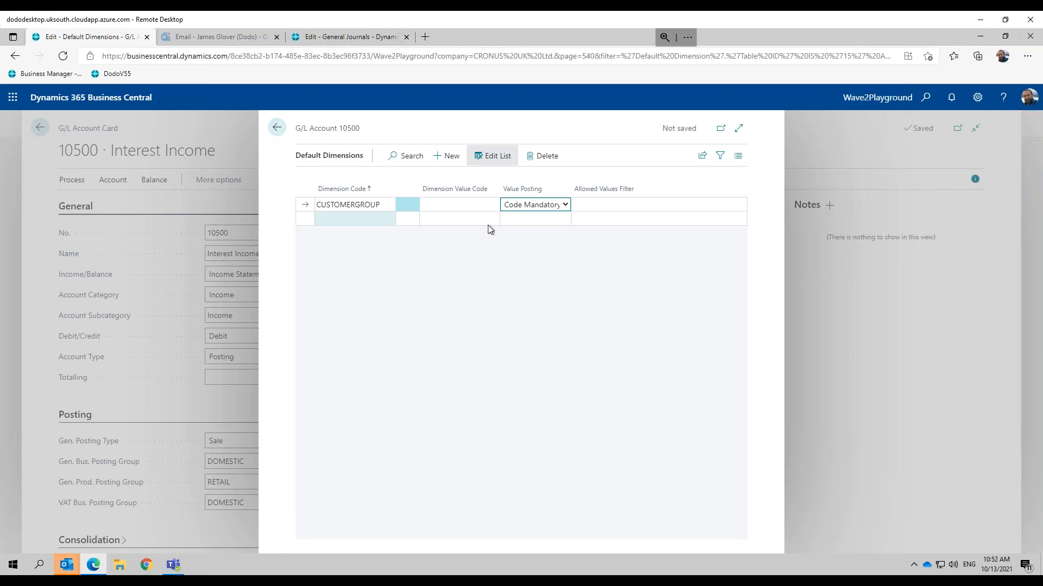
click(567, 209)
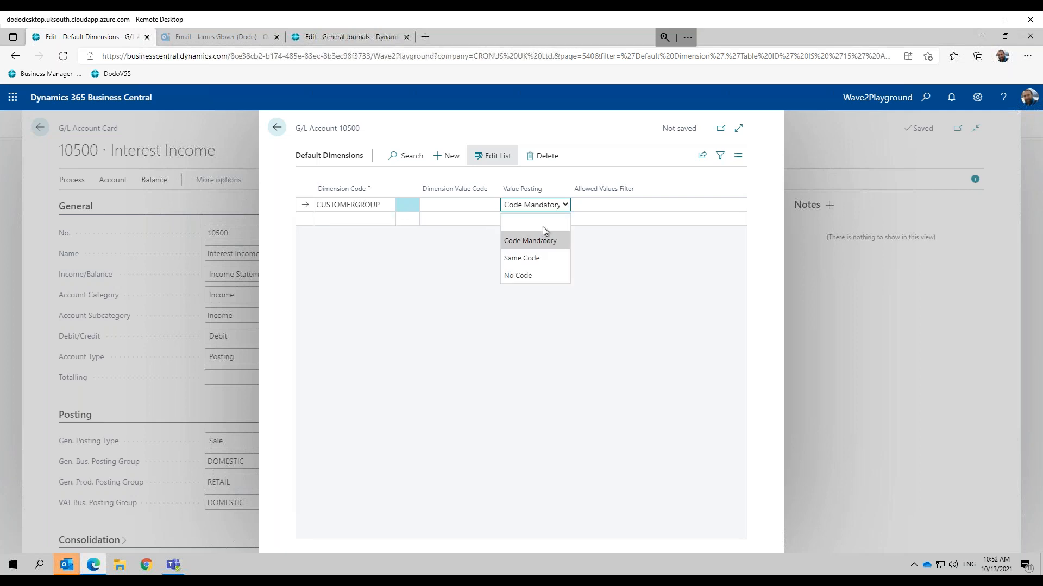
click(542, 223)
click(277, 128)
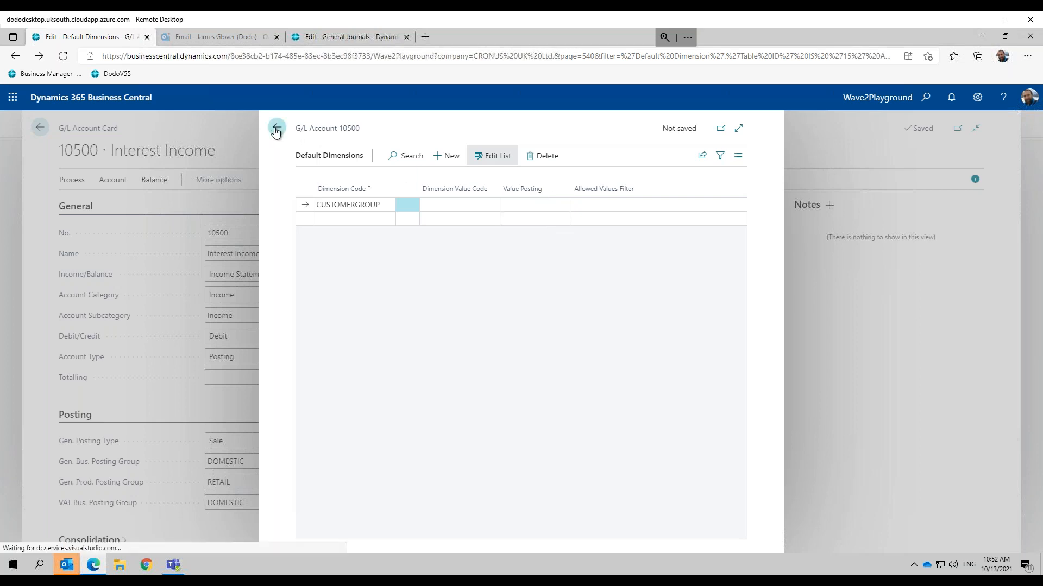
click(974, 180)
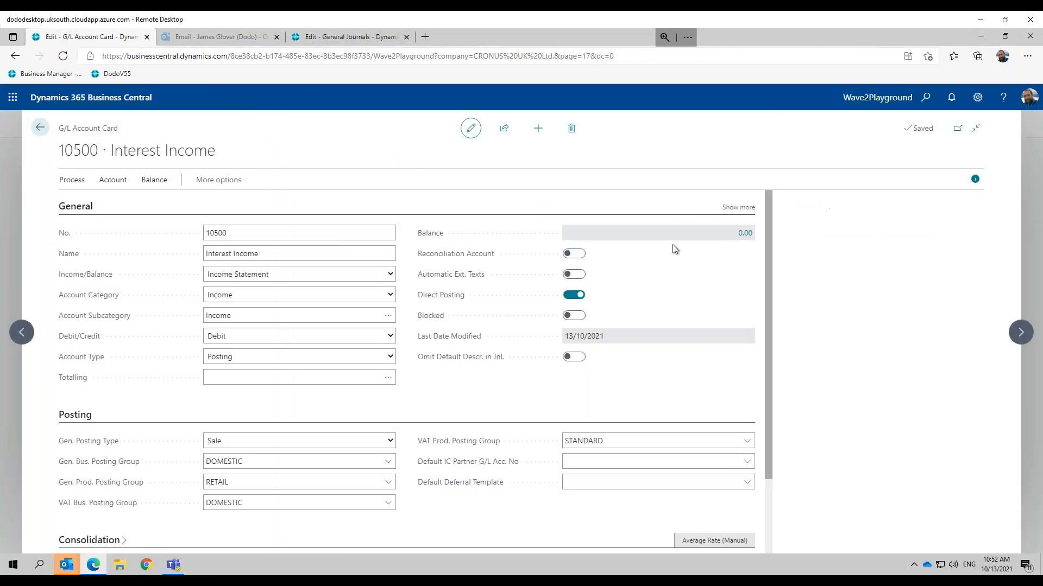
Leave the Interest Income account card, open the card of vendor First Up Consultants from the Vendors list, and return to that list.
click(40, 128)
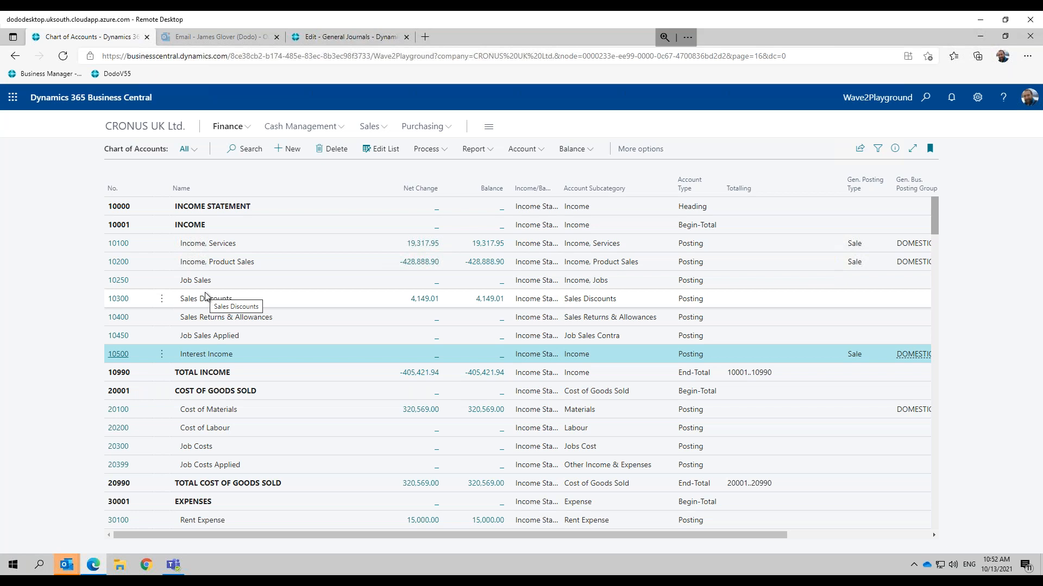
click(430, 129)
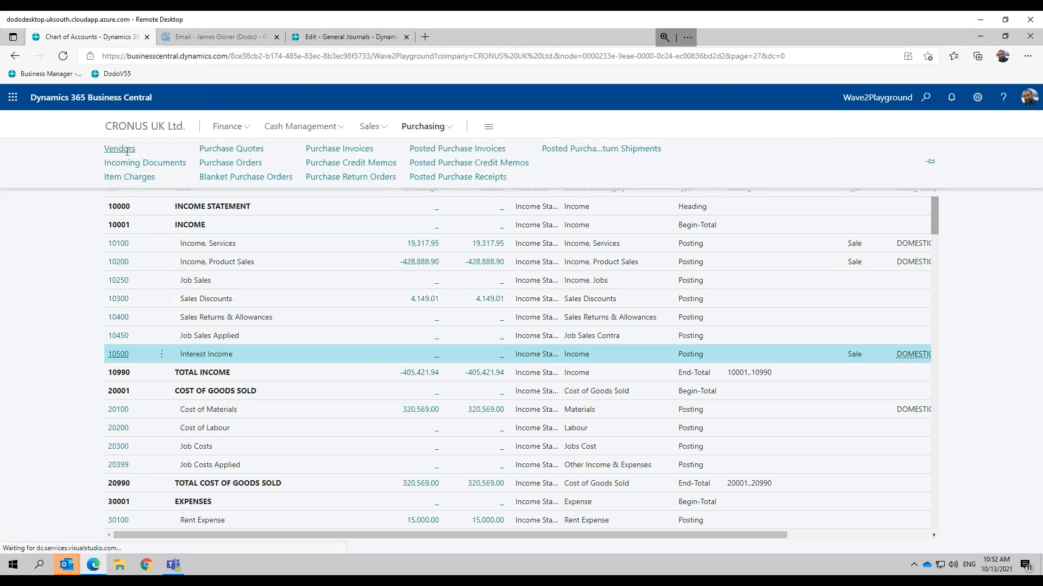
click(121, 149)
click(118, 219)
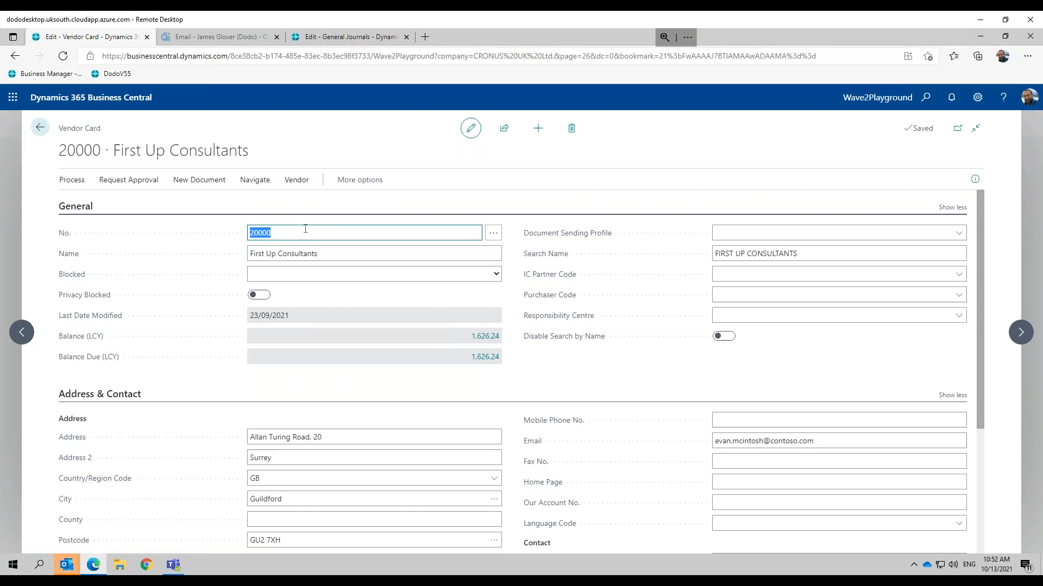
click(40, 129)
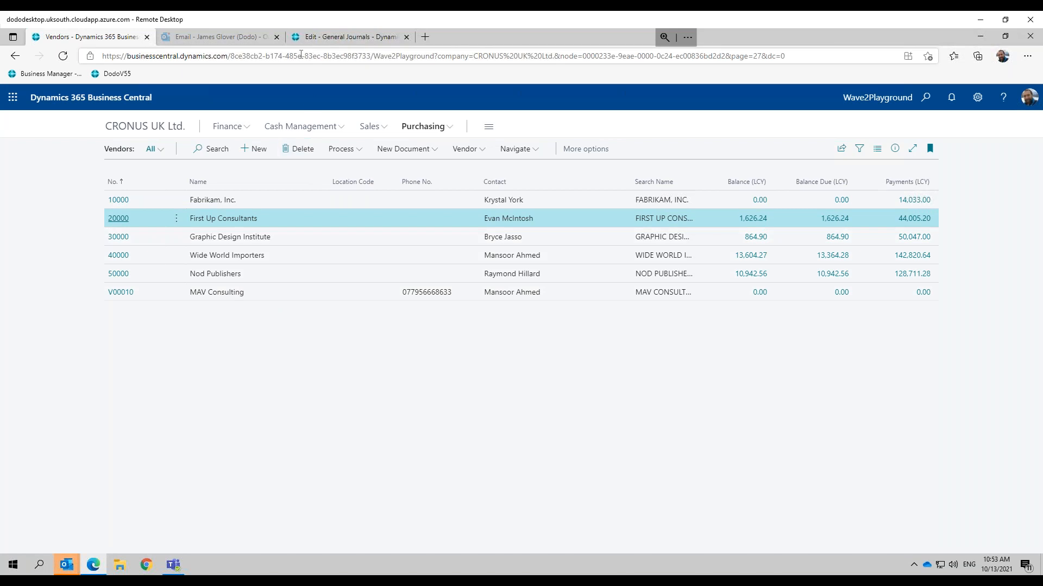
Switch to Outlook and reload the Business Central add-in for the reply about Purchase Order 106006.
click(322, 38)
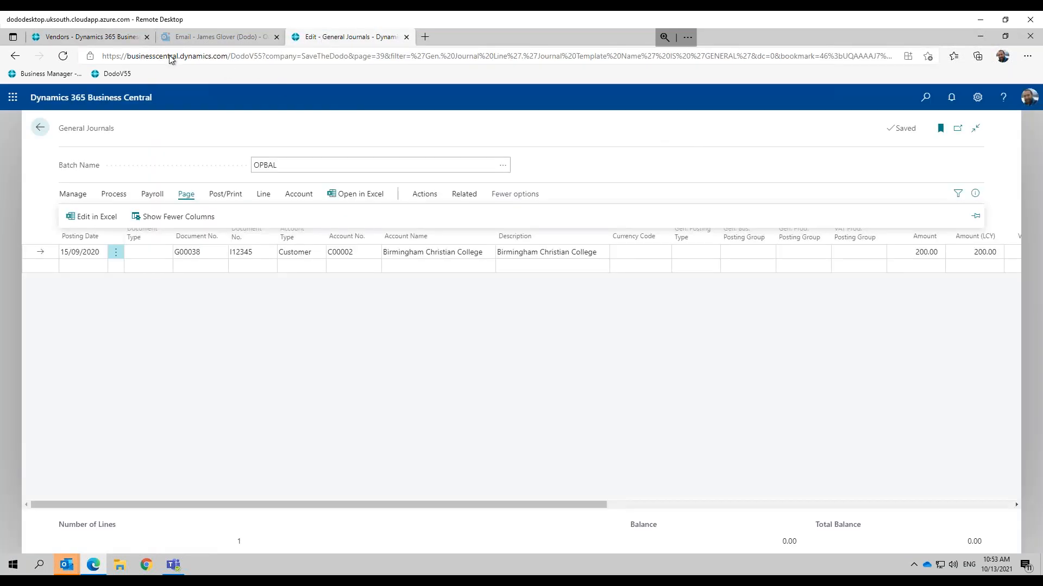
click(123, 43)
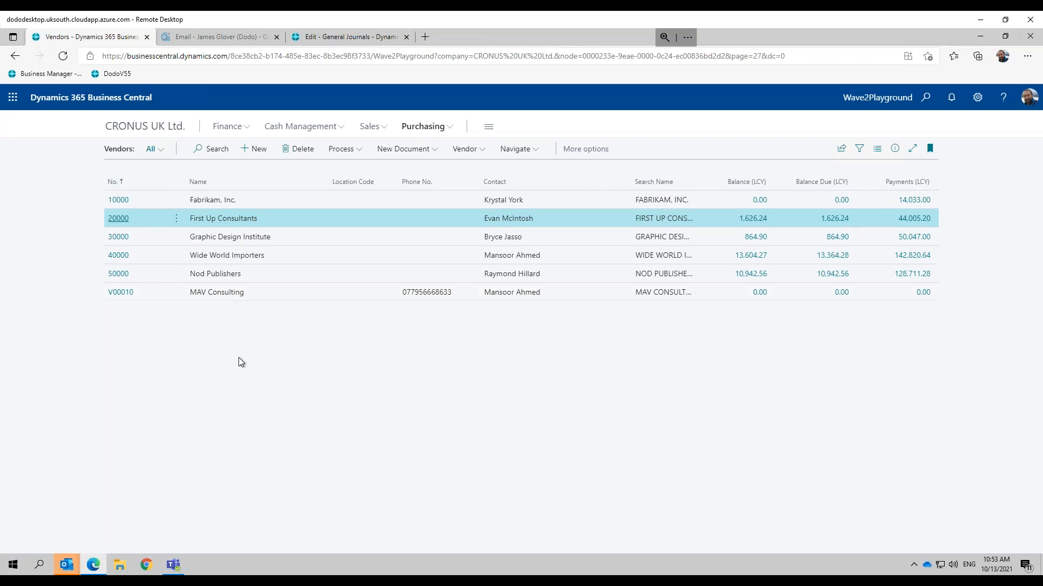
mouse_move(95, 567)
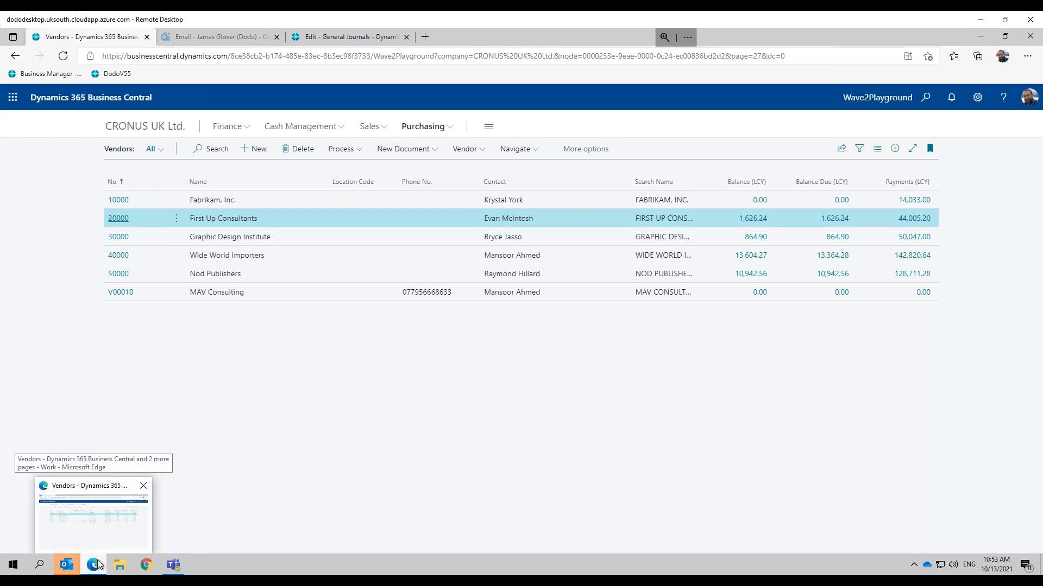
click(70, 530)
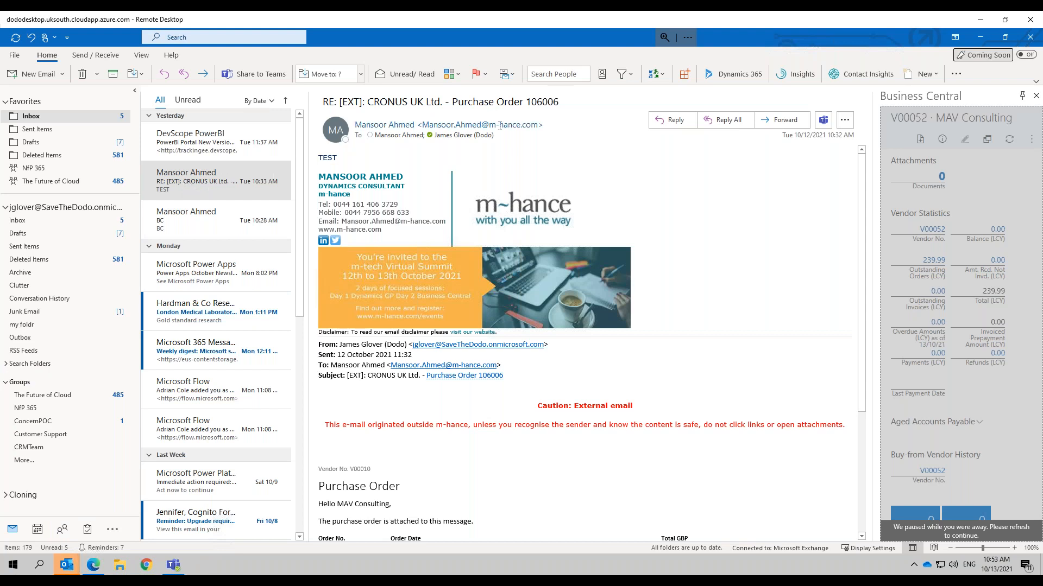
mouse_move(499, 125)
click(979, 211)
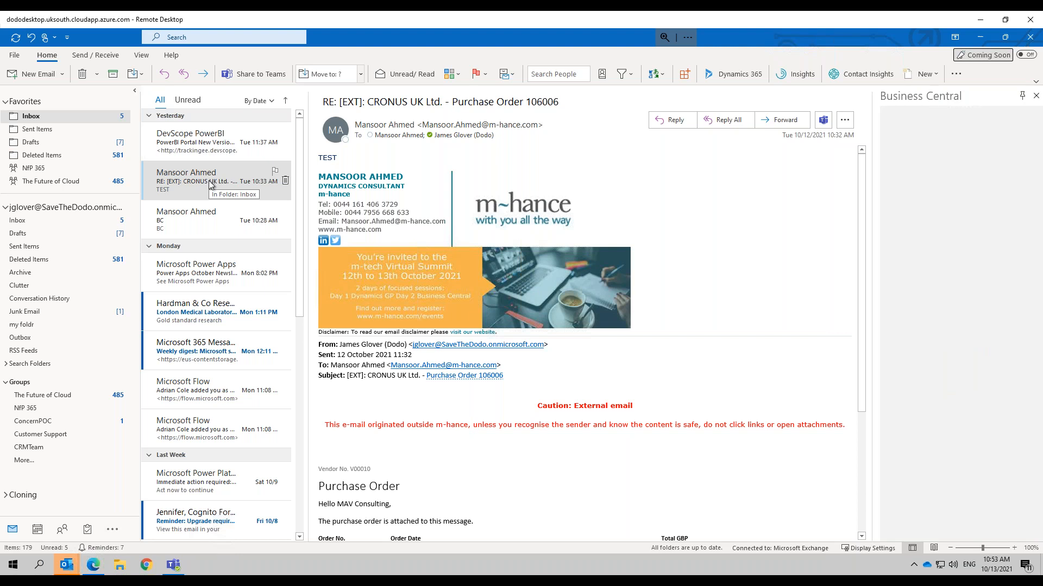
click(210, 185)
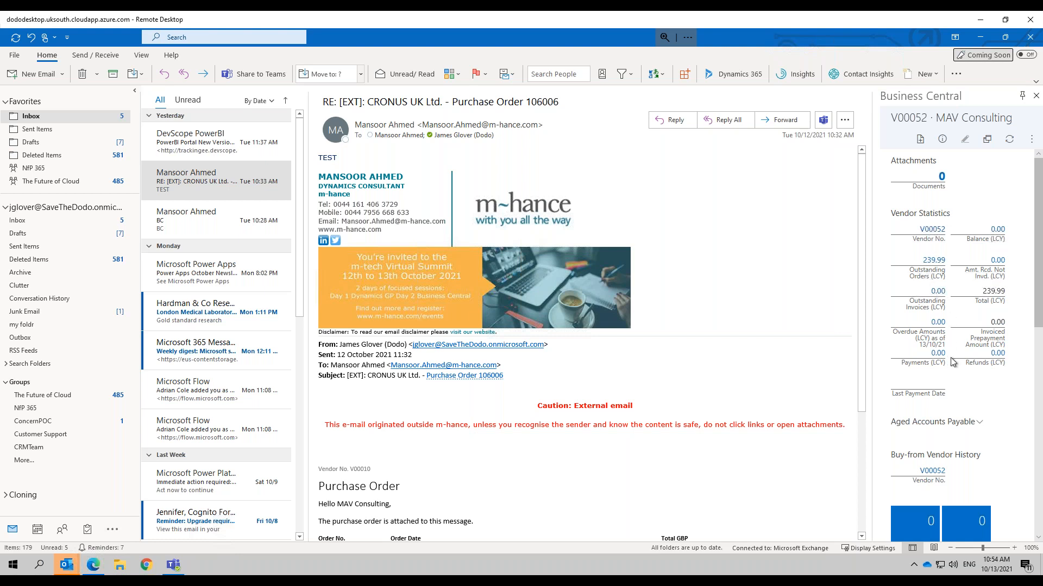
Examine MAV Consulting's vendor statistics and buy-from history in the Business Central add-in.
scroll(953, 359, down, 4)
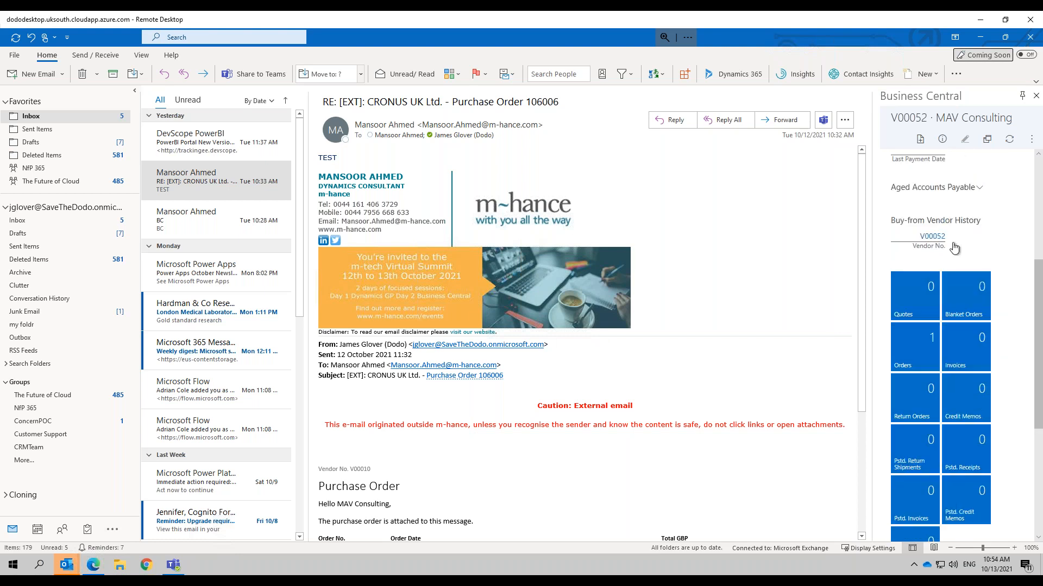
scroll(932, 369, down, 5)
scroll(934, 365, up, 10)
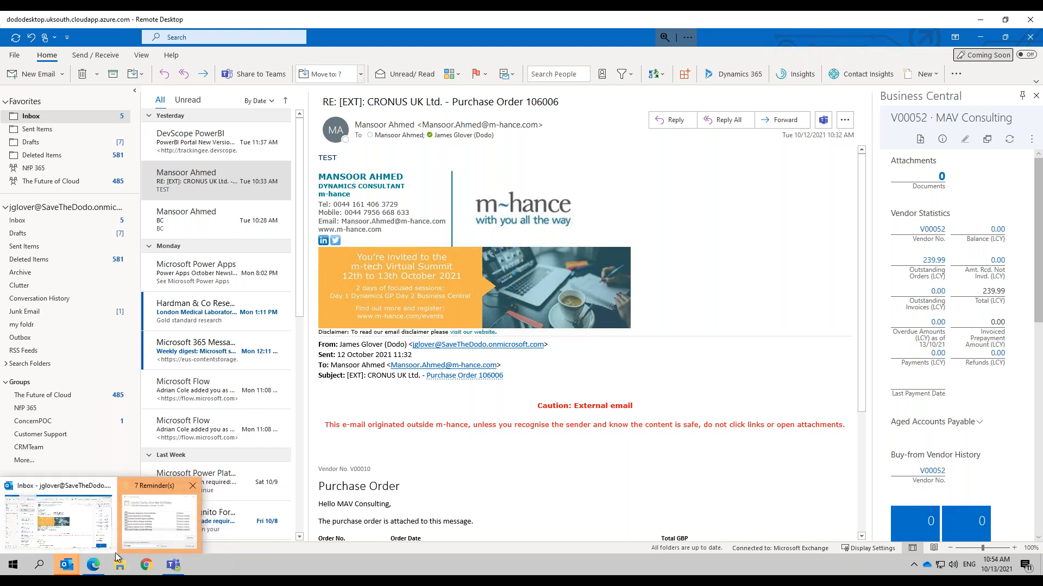
Switch back to Business Central in Edge and open purchase order 106006 for MAV Consulting from the Purchase Orders list.
click(93, 566)
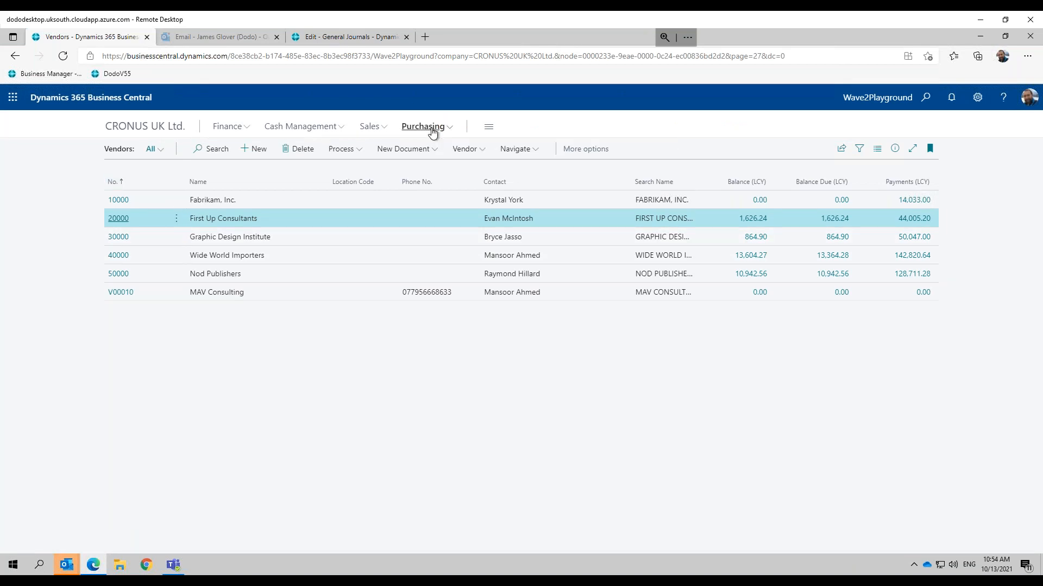
click(432, 132)
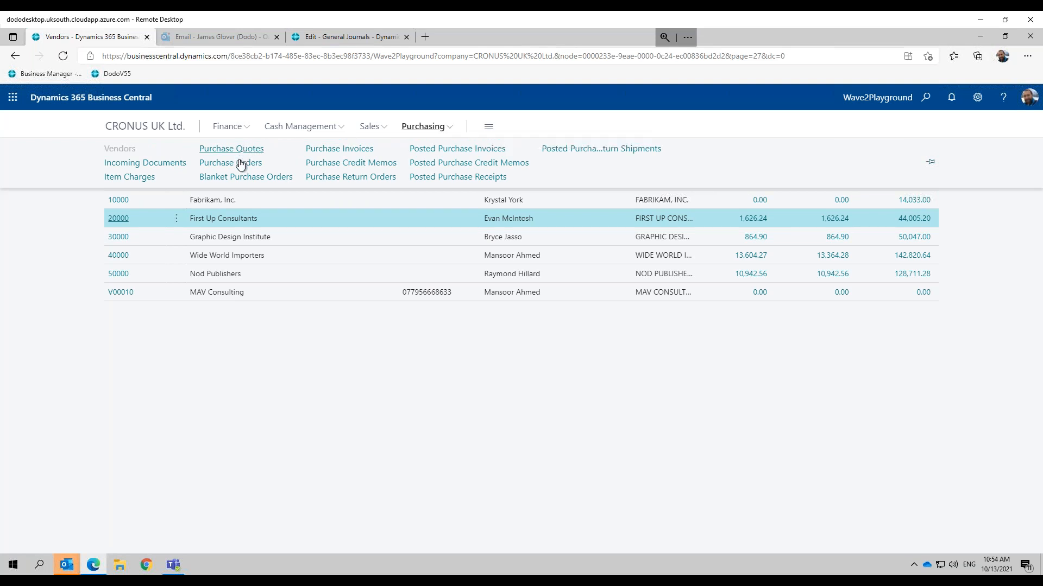
click(220, 163)
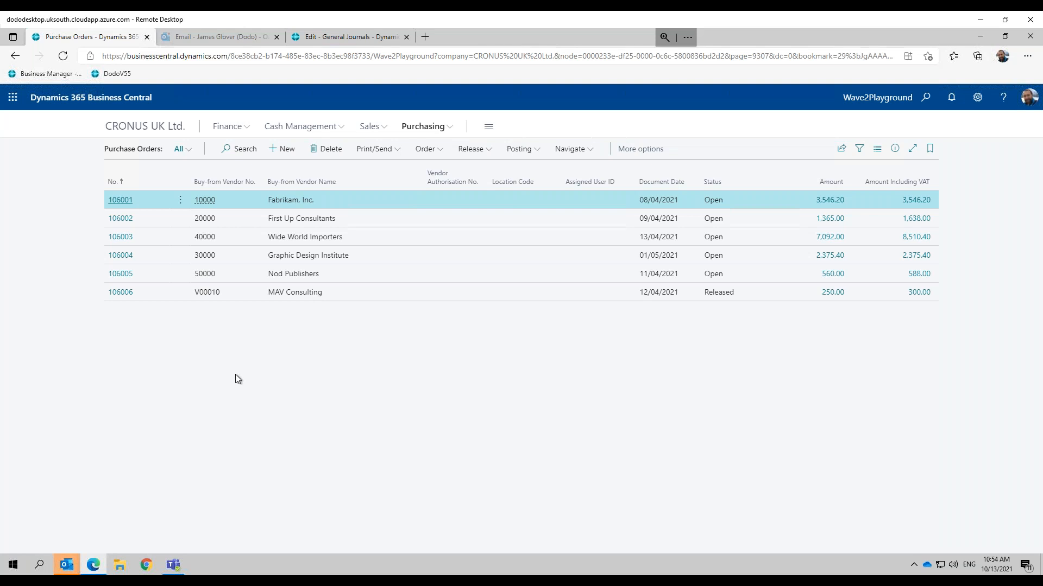
click(137, 293)
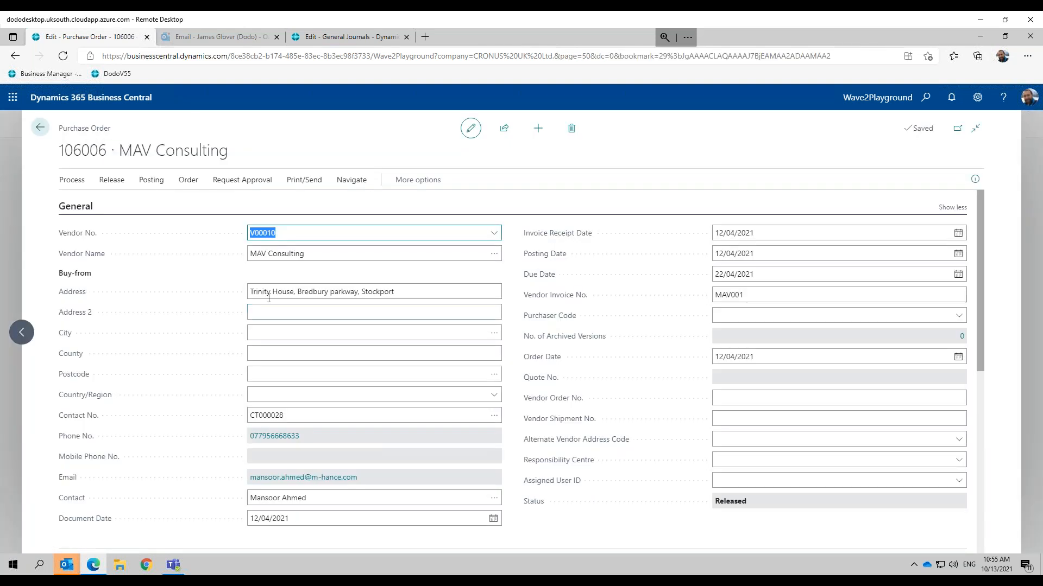
Send purchase order 106006 with Email set to Yes (Use Default Settings), a PDF attachment and a PDF copy to disk.
click(303, 180)
click(82, 204)
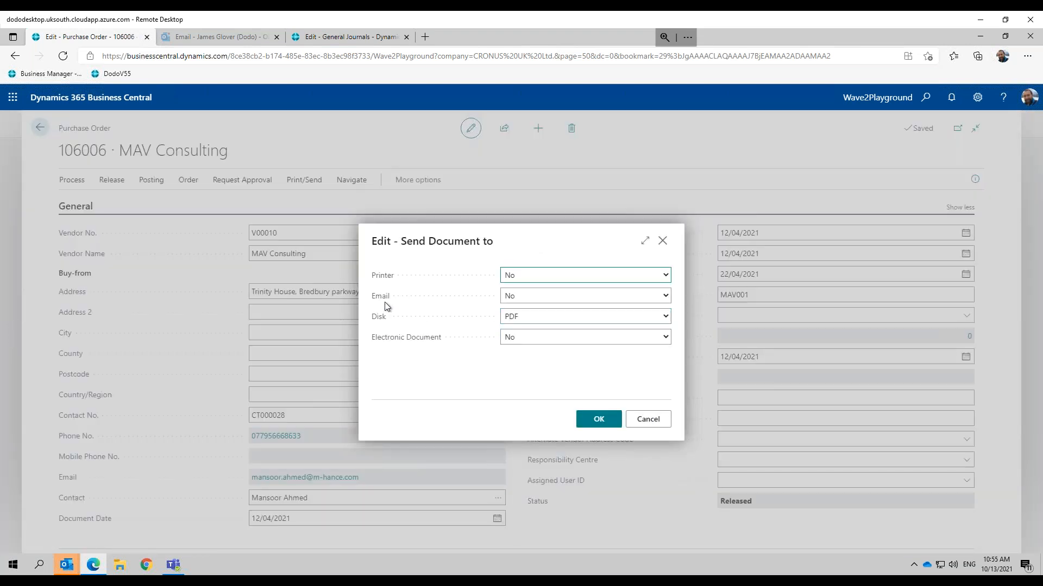
click(561, 302)
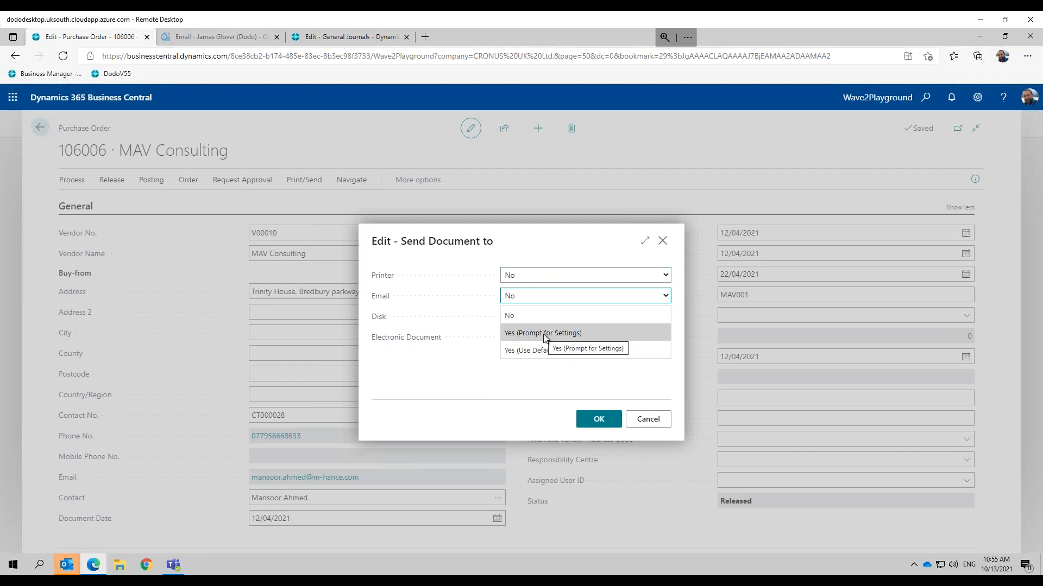
click(546, 352)
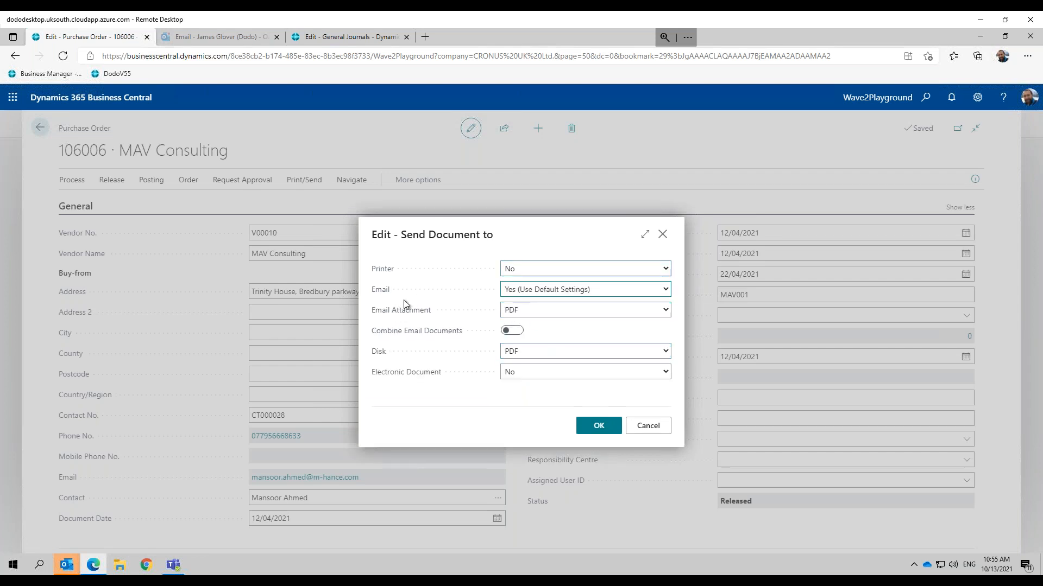
click(600, 428)
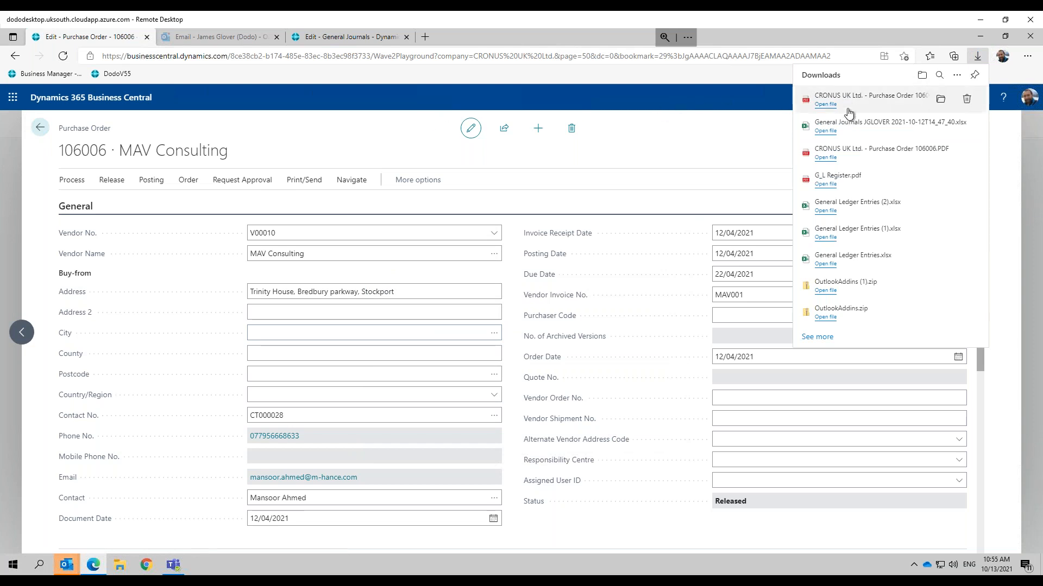
View the downloaded PDF of purchase order 106006, close it and return to the Purchase Orders list.
click(825, 104)
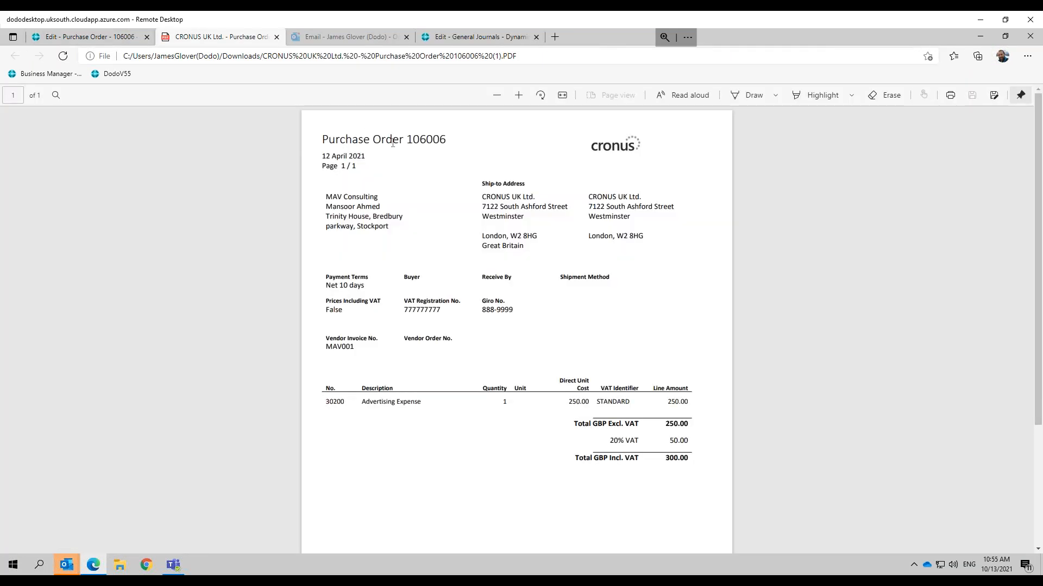
click(276, 37)
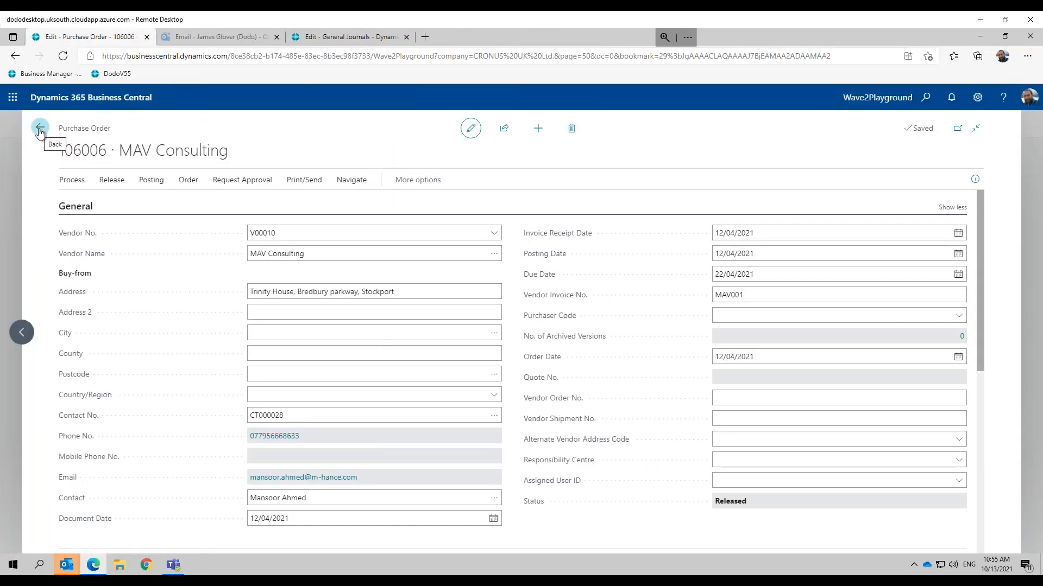
click(39, 131)
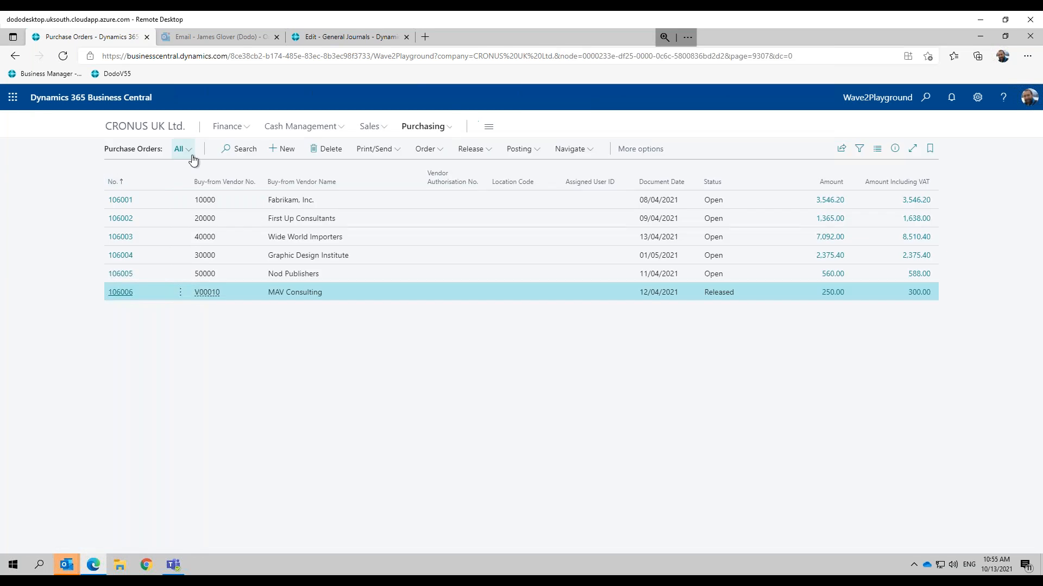
Open sales order 101001 for Adatum Corporation, review its lines and totals, dismiss the tip and return to the Sales Orders list.
click(384, 132)
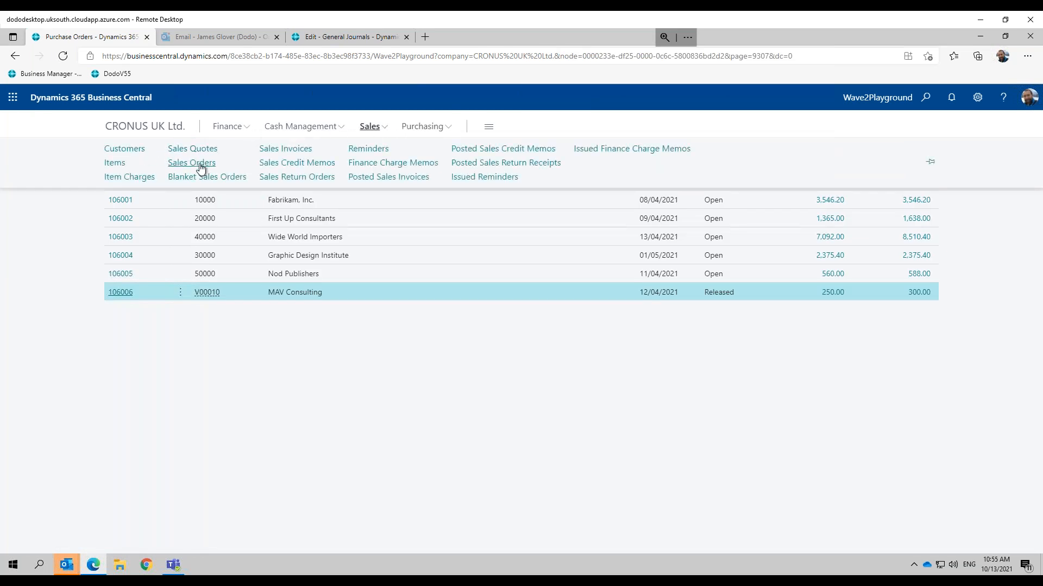
click(200, 165)
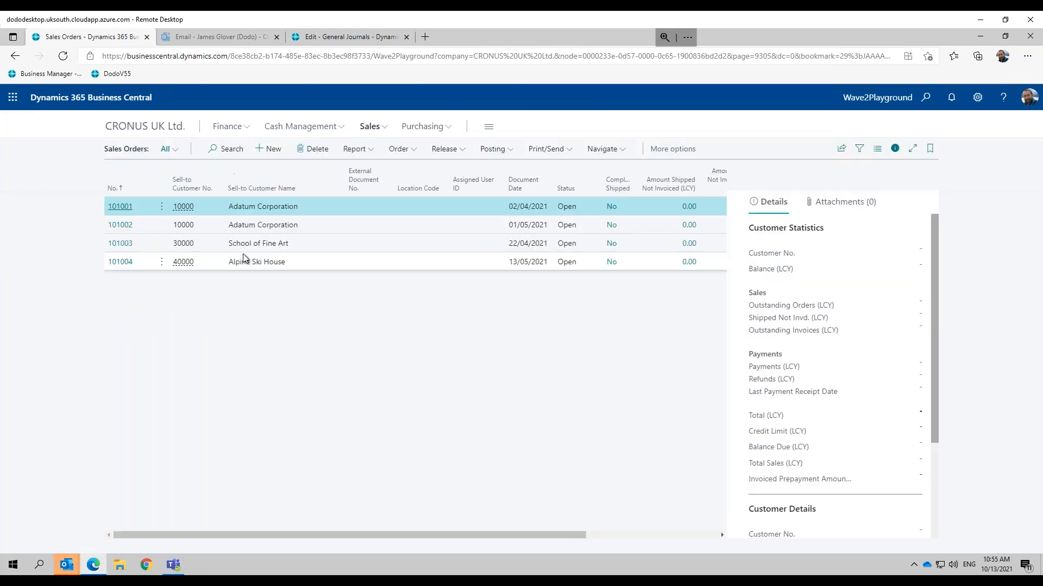
click(119, 208)
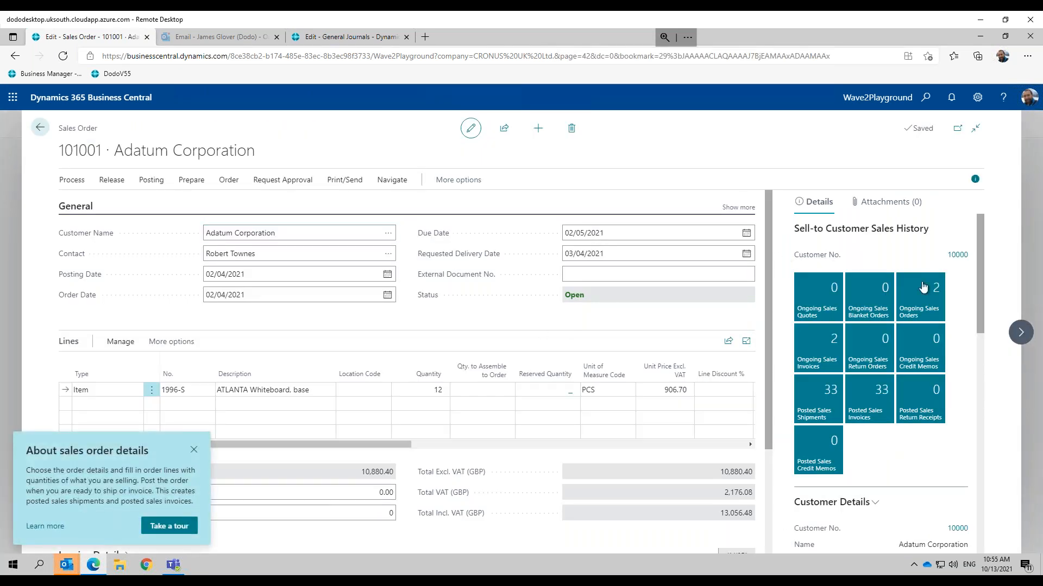
scroll(258, 339, down, 2)
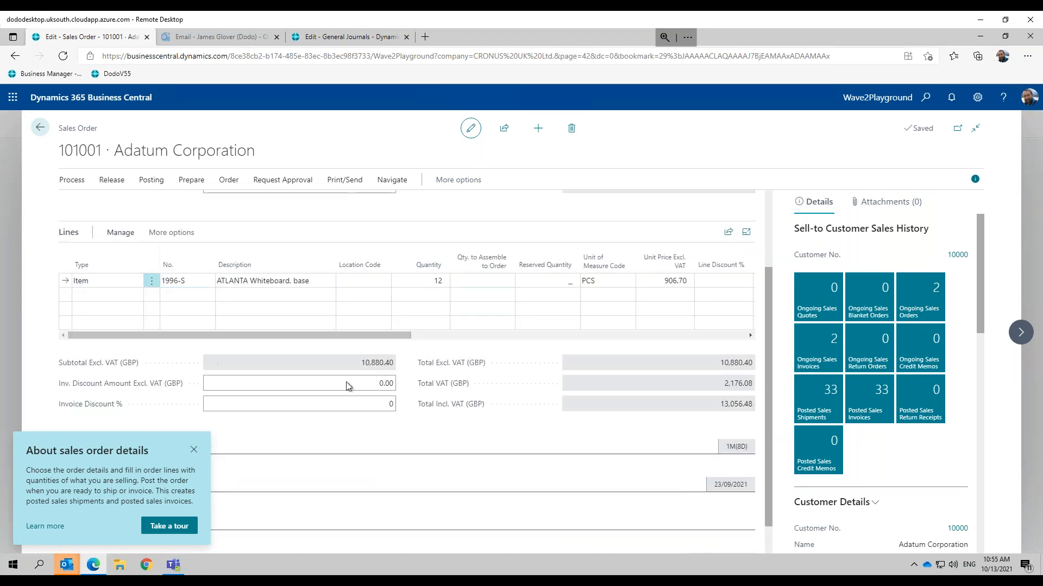
click(193, 450)
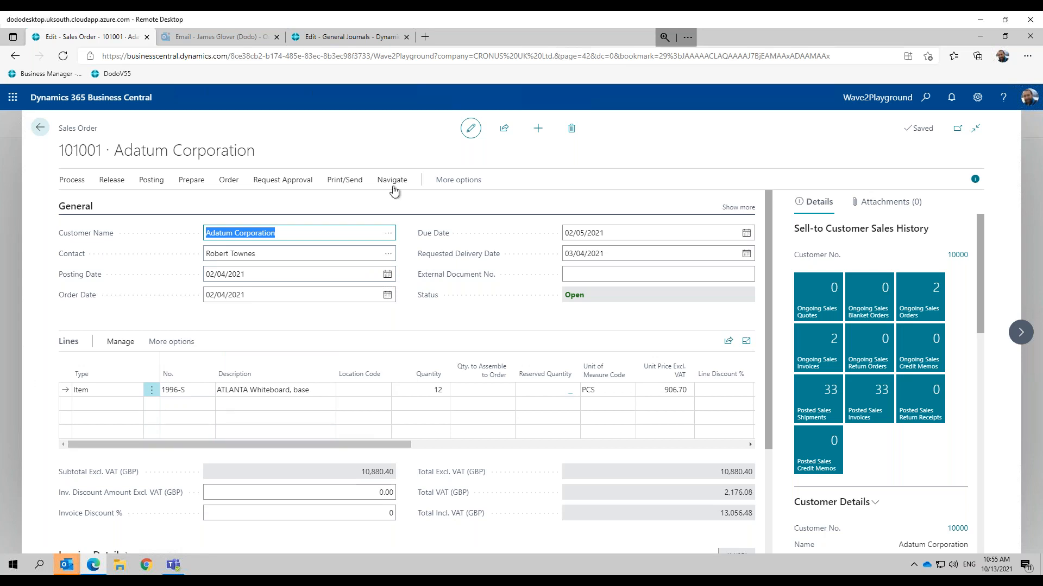
click(40, 128)
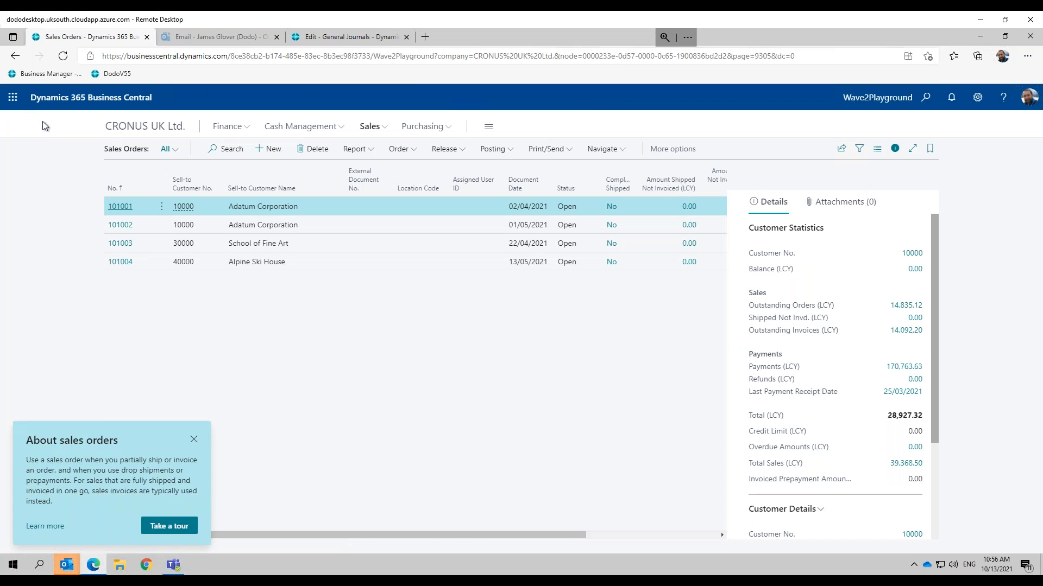
Dismiss the sales orders tip and open the Bank Accounts list.
click(341, 129)
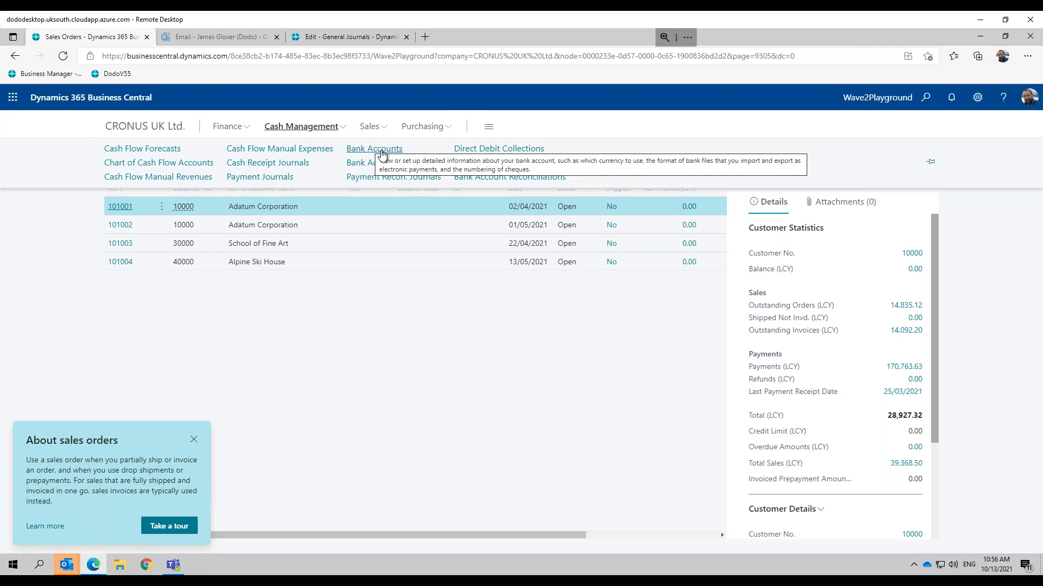
click(194, 440)
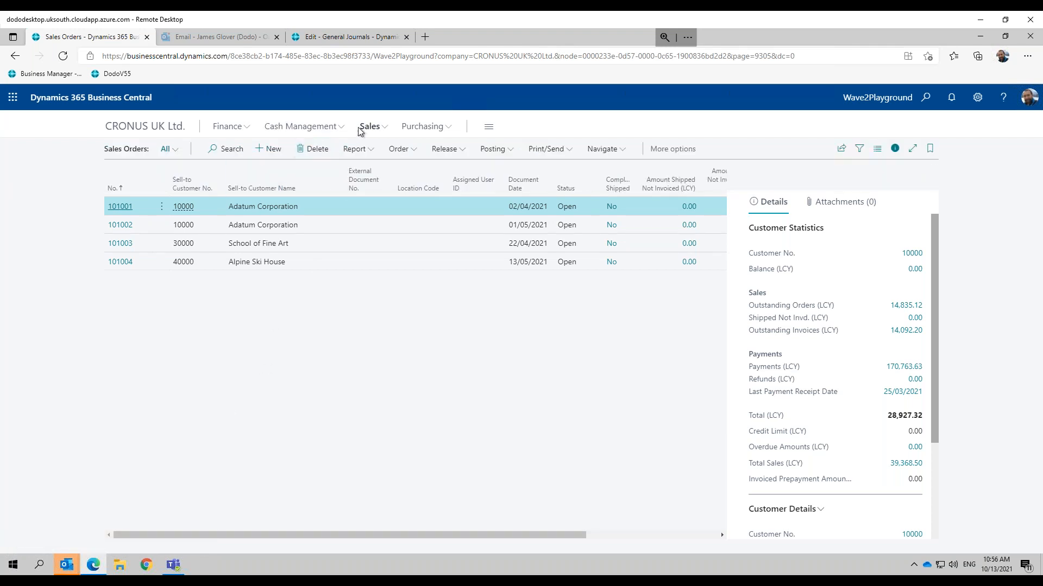
click(339, 130)
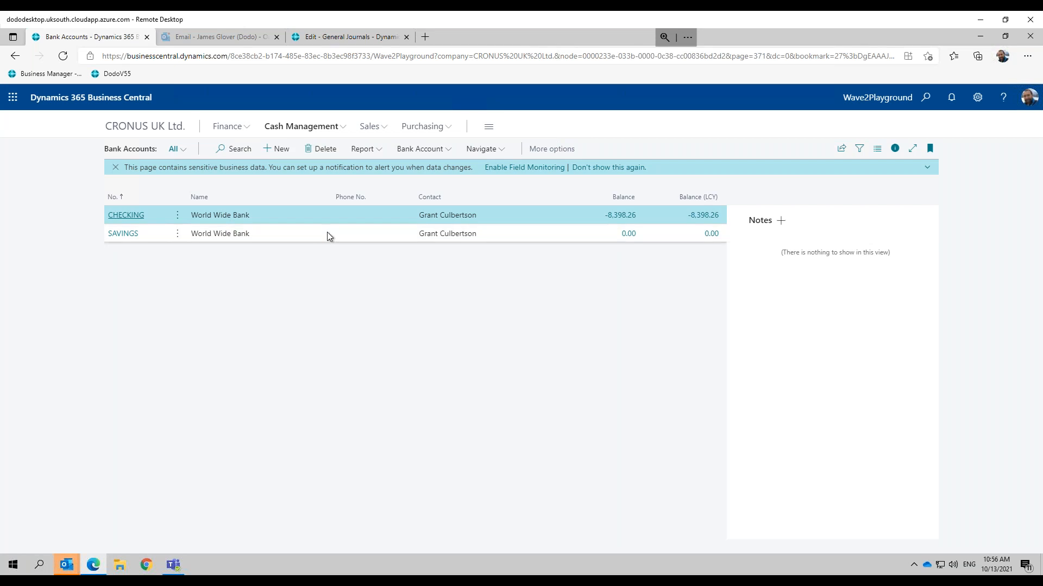
Open the SAVINGS bank account card and review its General, Communication, Posting and Transfer details.
click(125, 234)
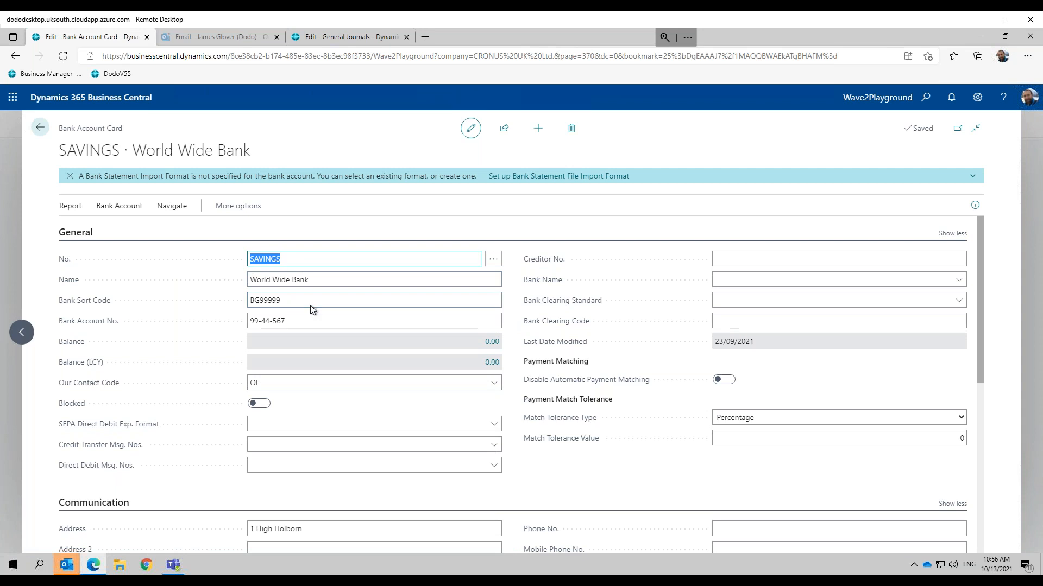
scroll(310, 304, down, 1)
click(276, 268)
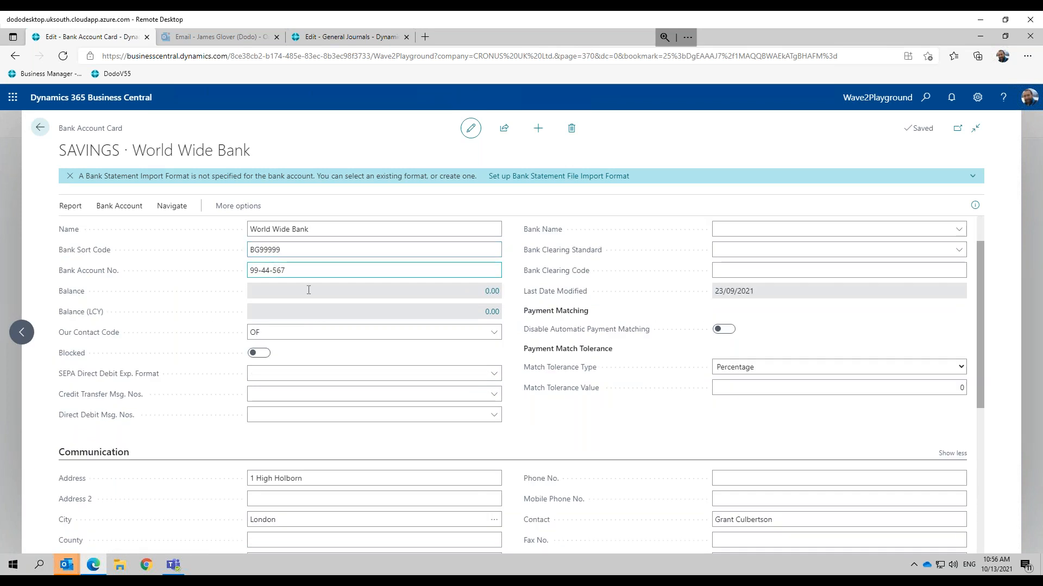
scroll(349, 326, down, 6)
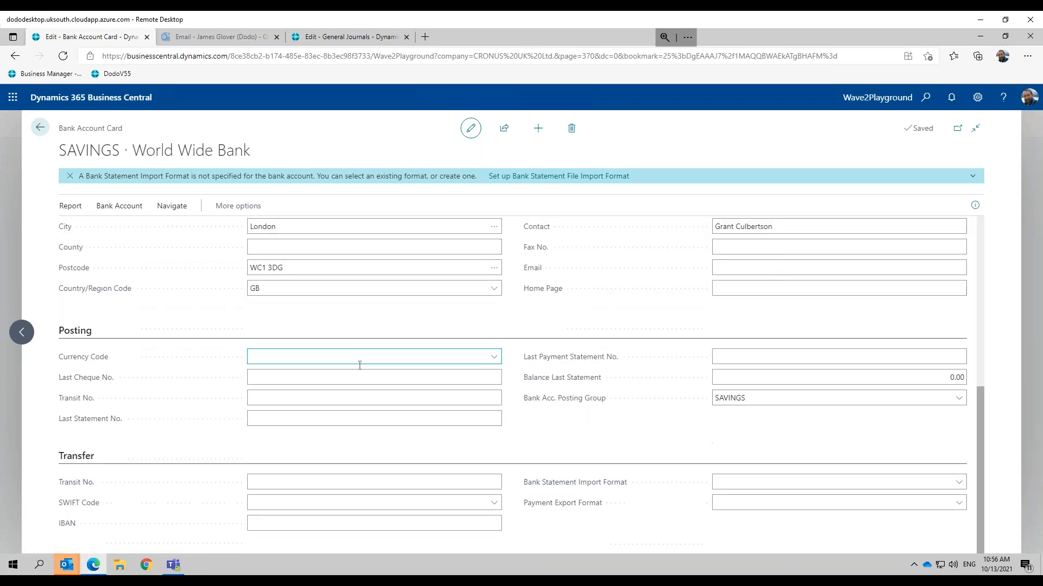
Return from the SAVINGS card to the Bank Accounts list, search for "workflows" and open the Workflows page.
scroll(360, 365, up, 7)
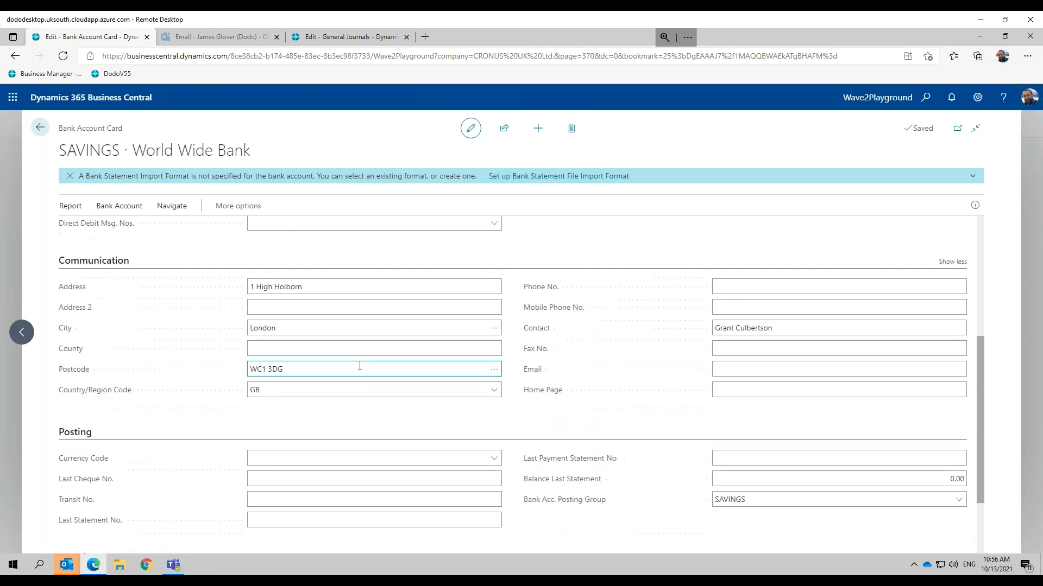
click(39, 128)
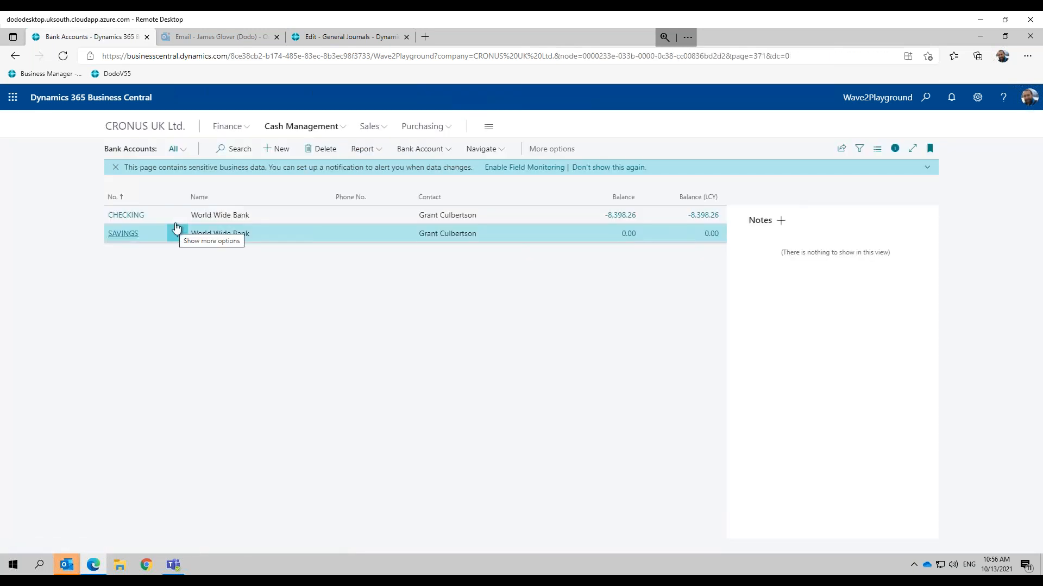
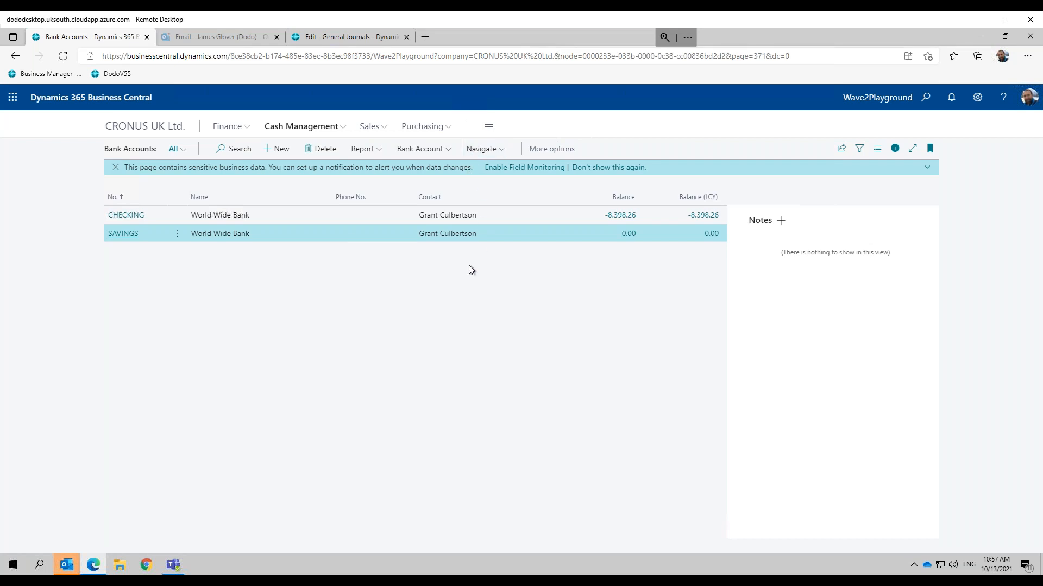
mouse_move(241, 203)
click(927, 99)
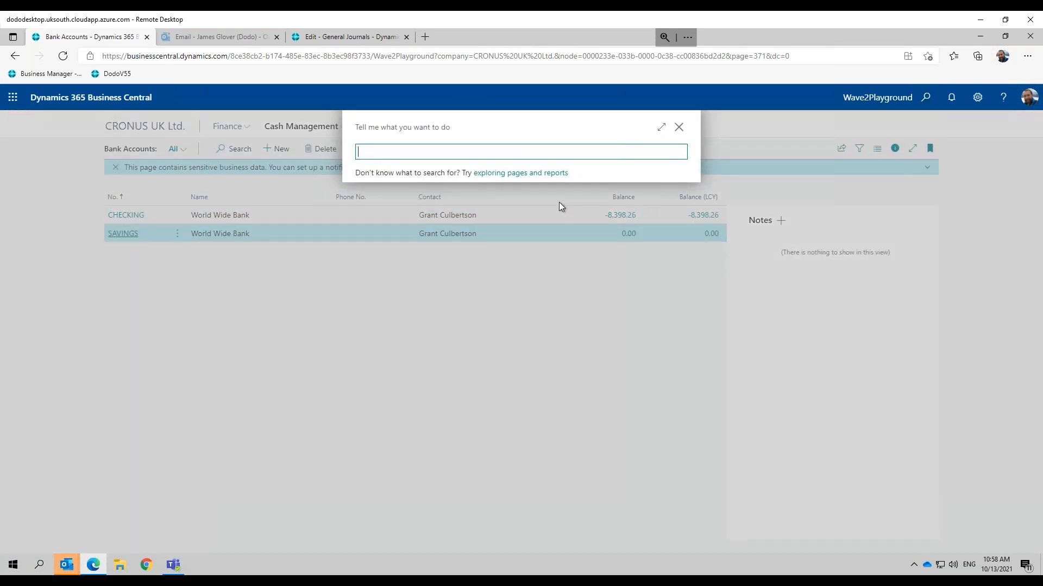
text(worl)
key(BackSpace)
key(BackSpace)
text(kflows)
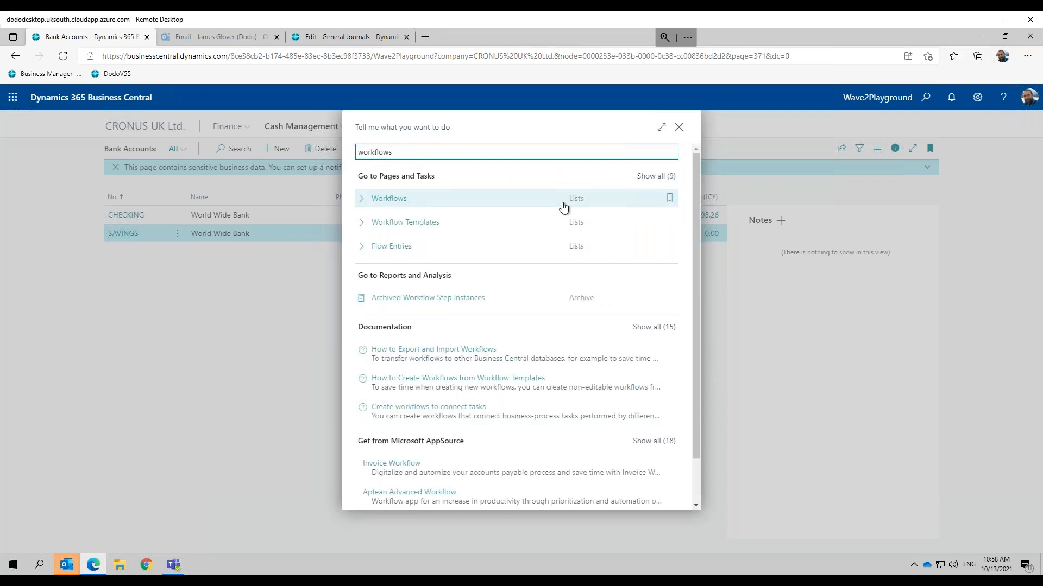
click(389, 198)
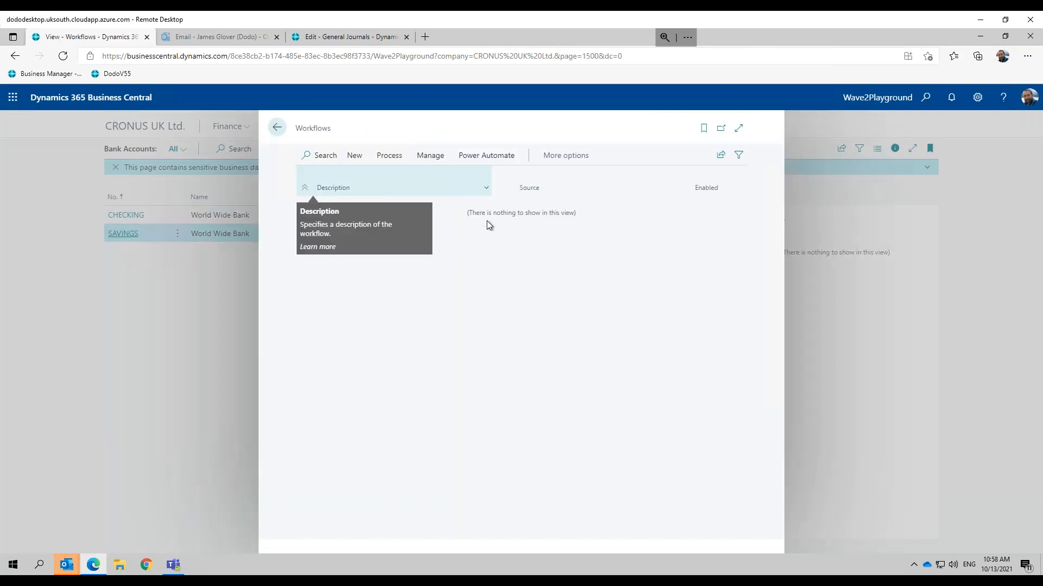
Create a new workflow from the Purchase Invoice Workflow template under Purchase Documents.
click(389, 156)
click(354, 157)
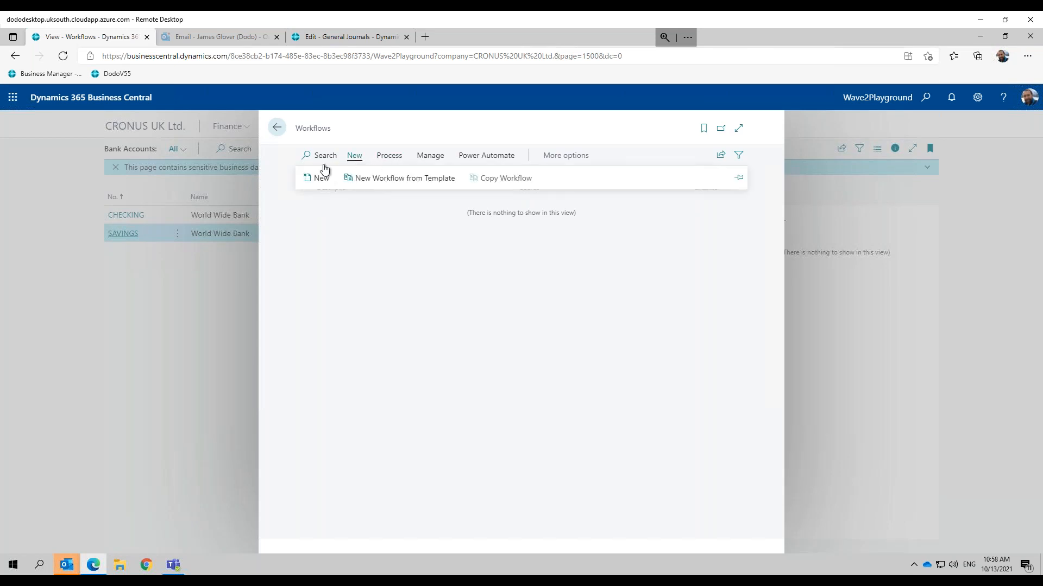
click(373, 180)
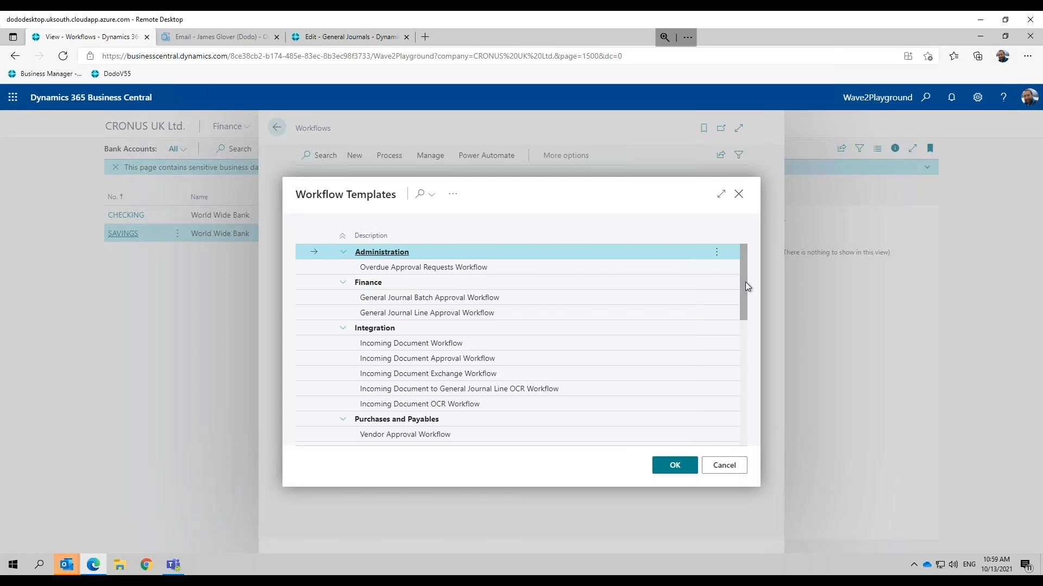
drag(746, 286, 748, 352)
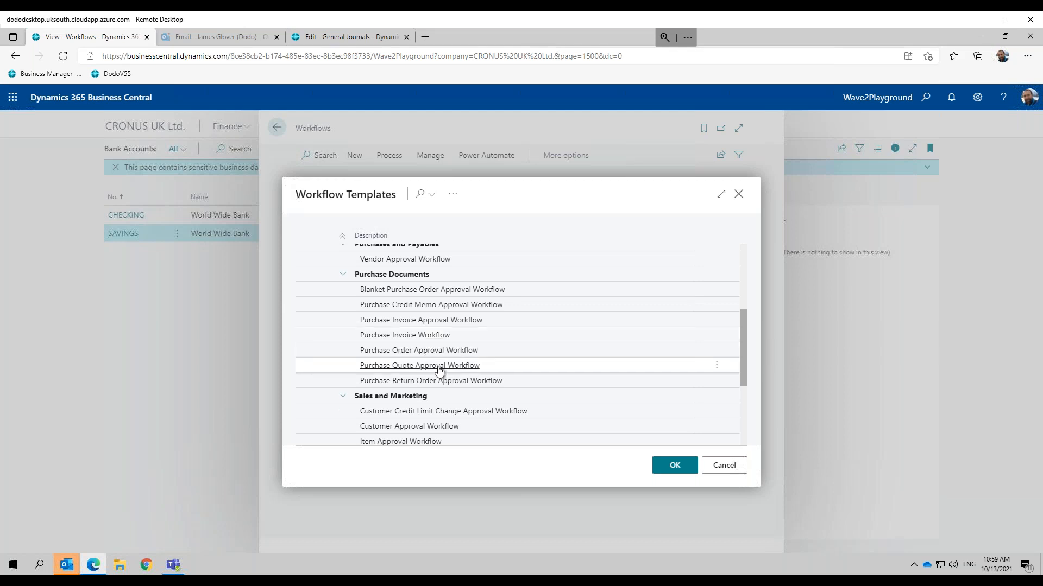
click(416, 336)
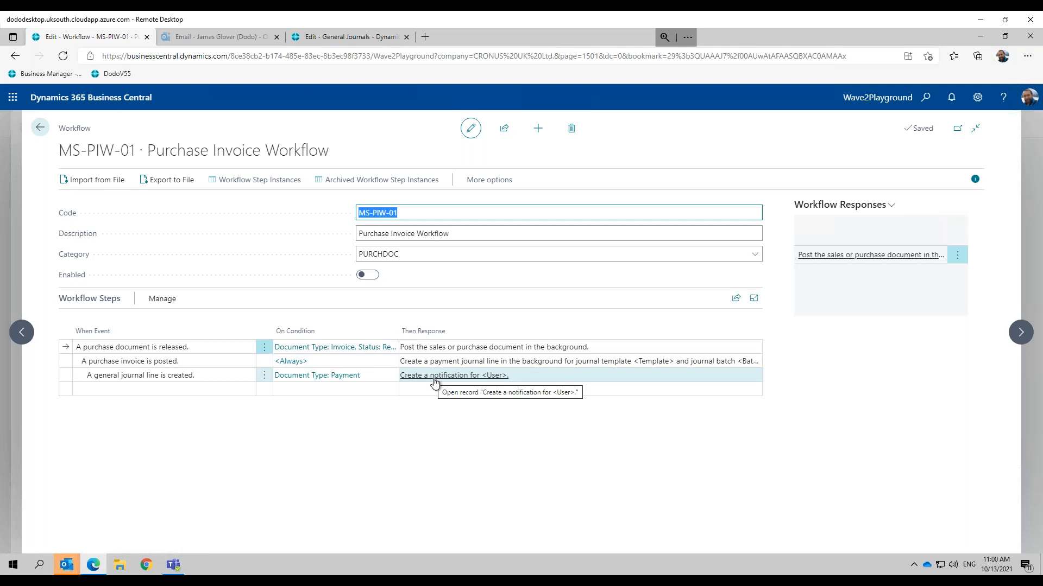
Examine the event conditions for the released purchase document step and close them without saving changes.
click(343, 353)
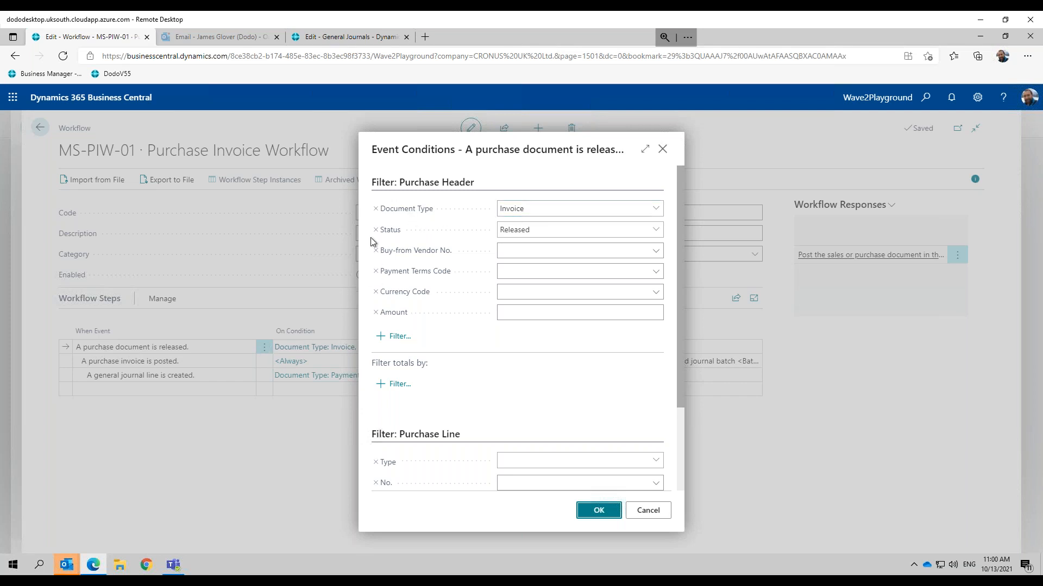
click(527, 251)
click(648, 511)
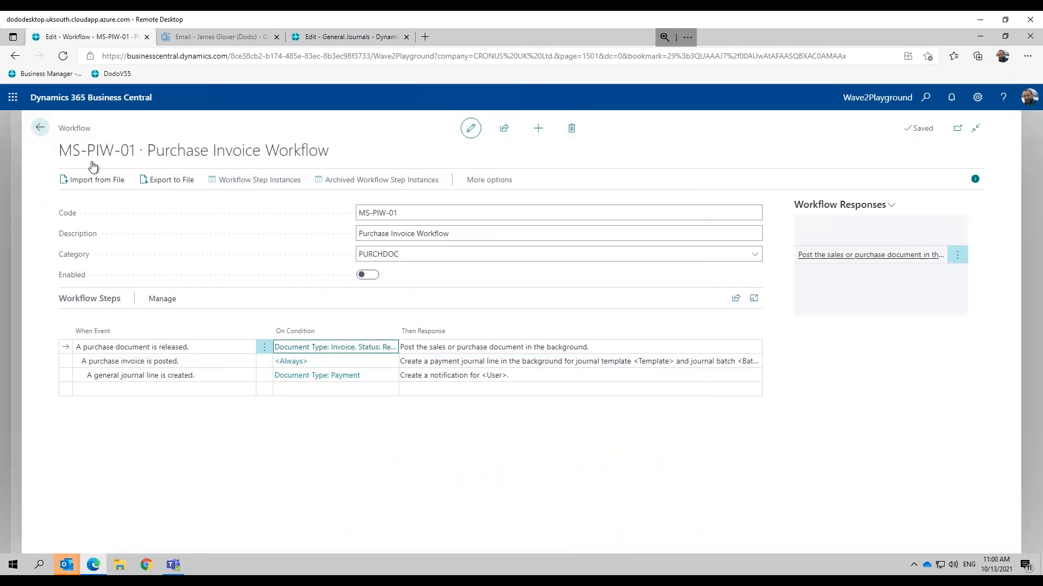
Return to the CRONUS UK Ltd. home page and look over its activity tiles, approvals and the available Finance pages.
click(40, 128)
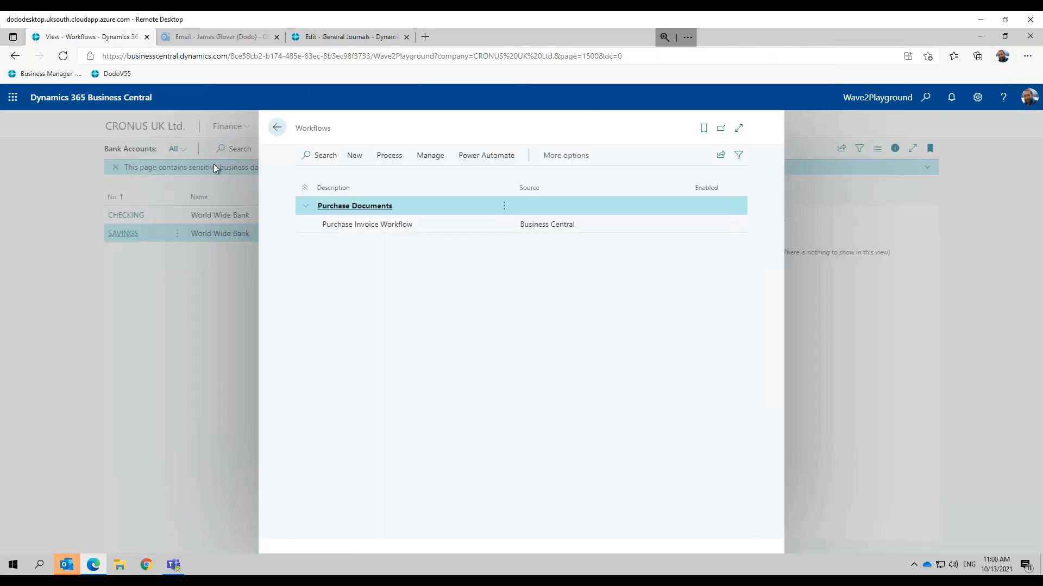
click(240, 130)
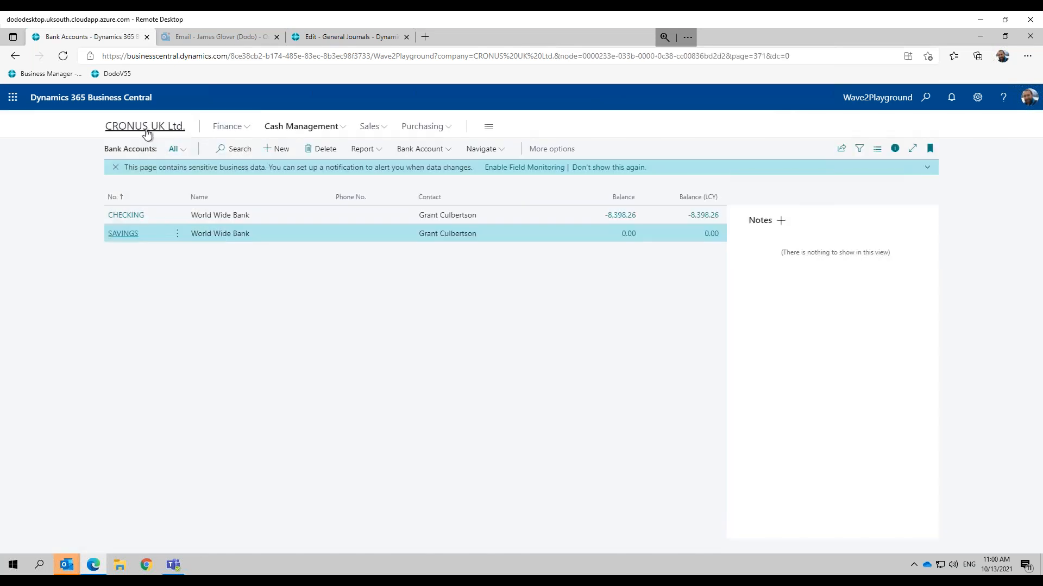
click(145, 132)
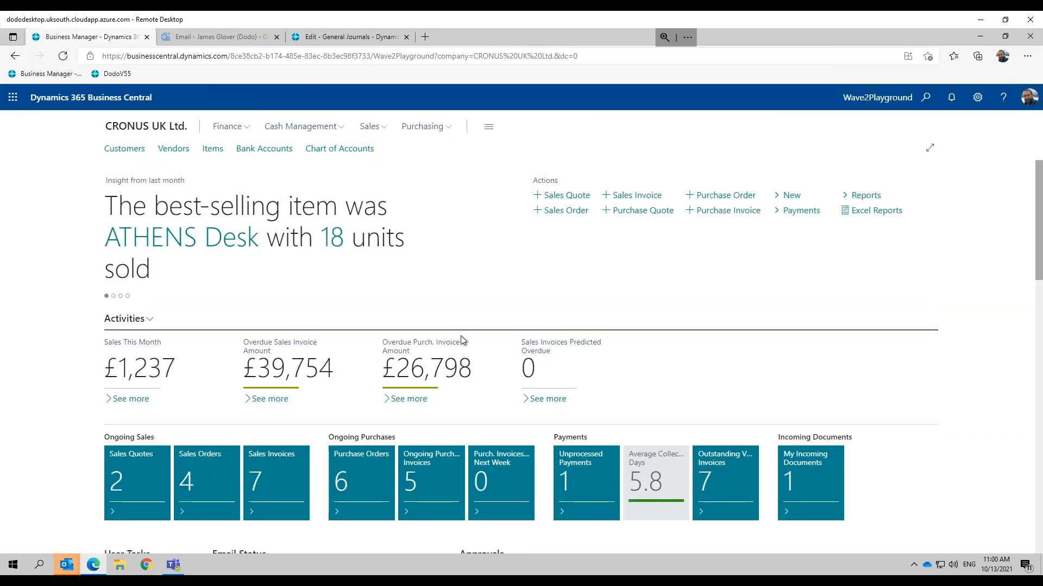
scroll(526, 364, down, 1)
scroll(526, 365, down, 3)
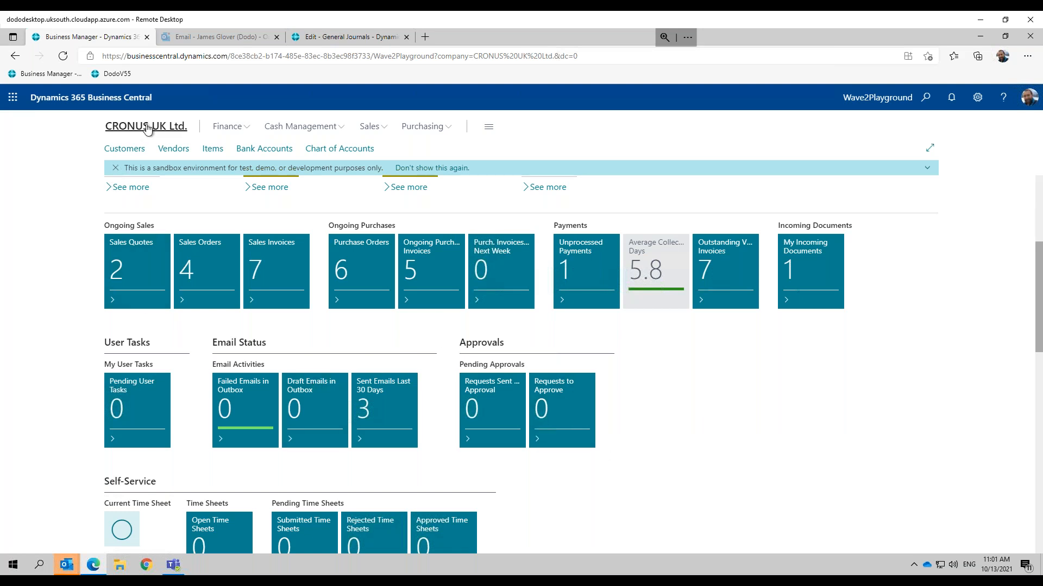
scroll(315, 312, up, 4)
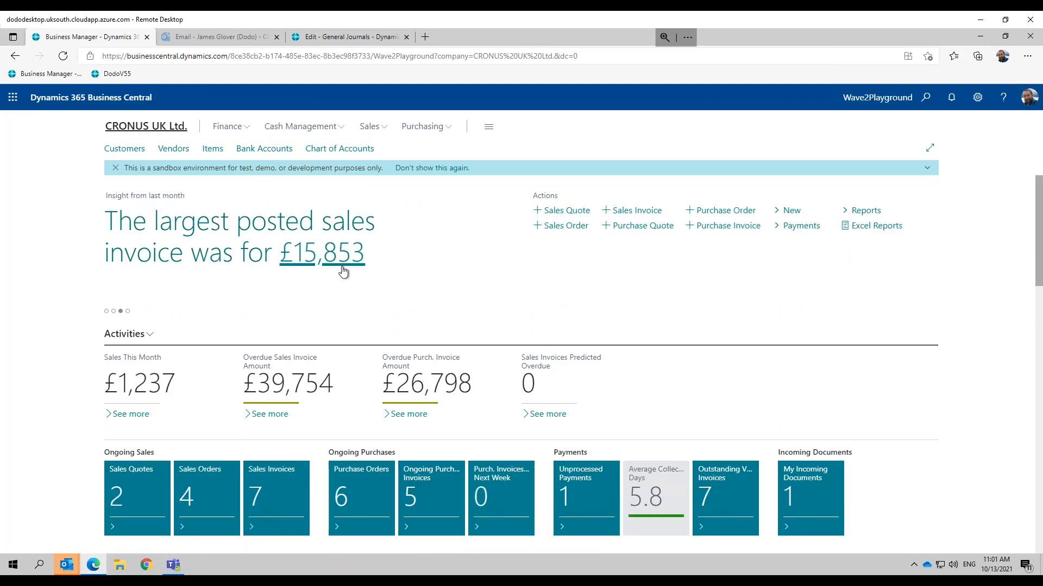
click(228, 128)
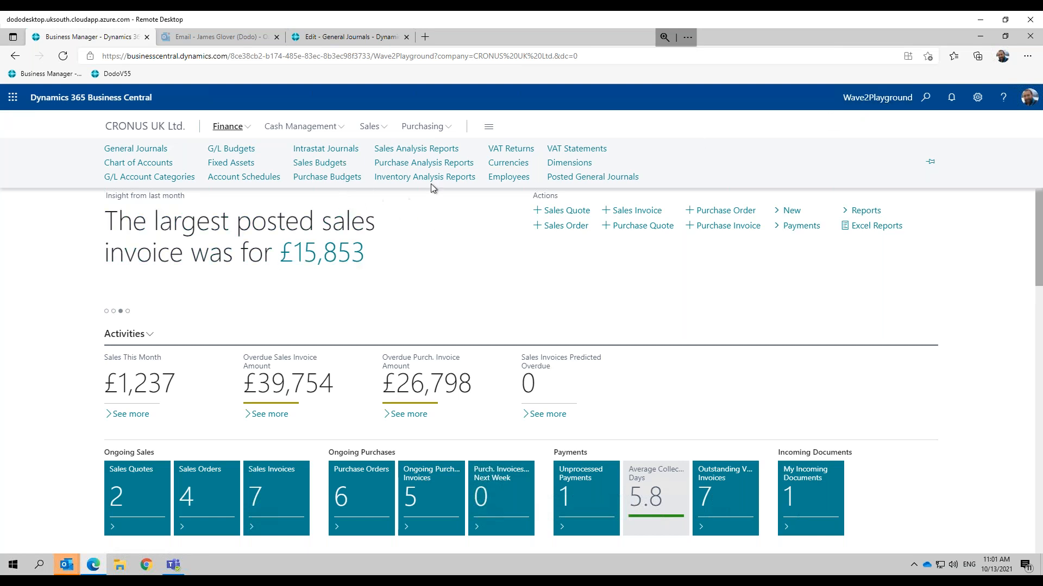
Switch to the paused General Journals session, refresh it and review the OPBAL batch line.
click(325, 39)
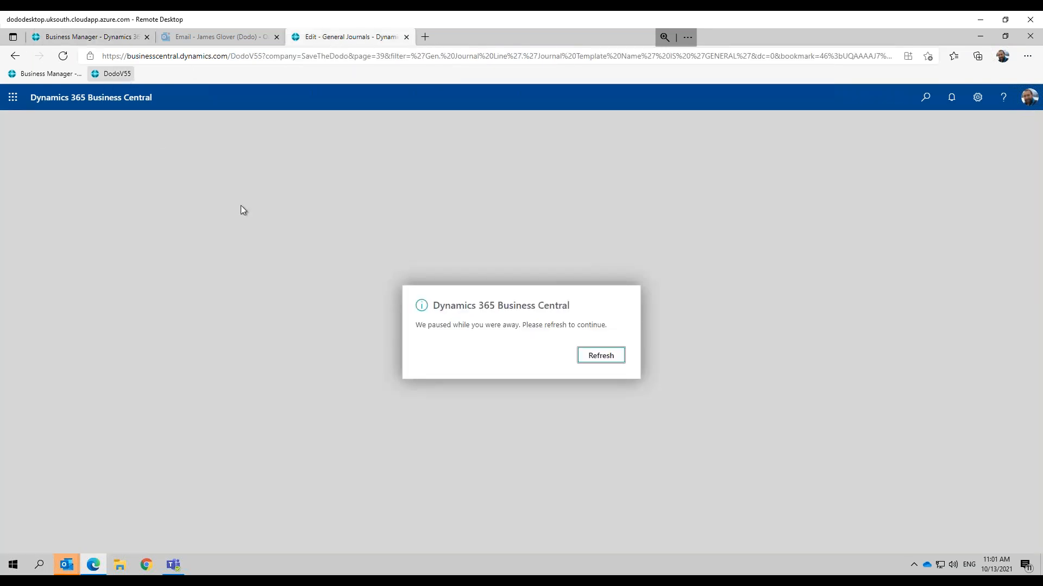
click(595, 356)
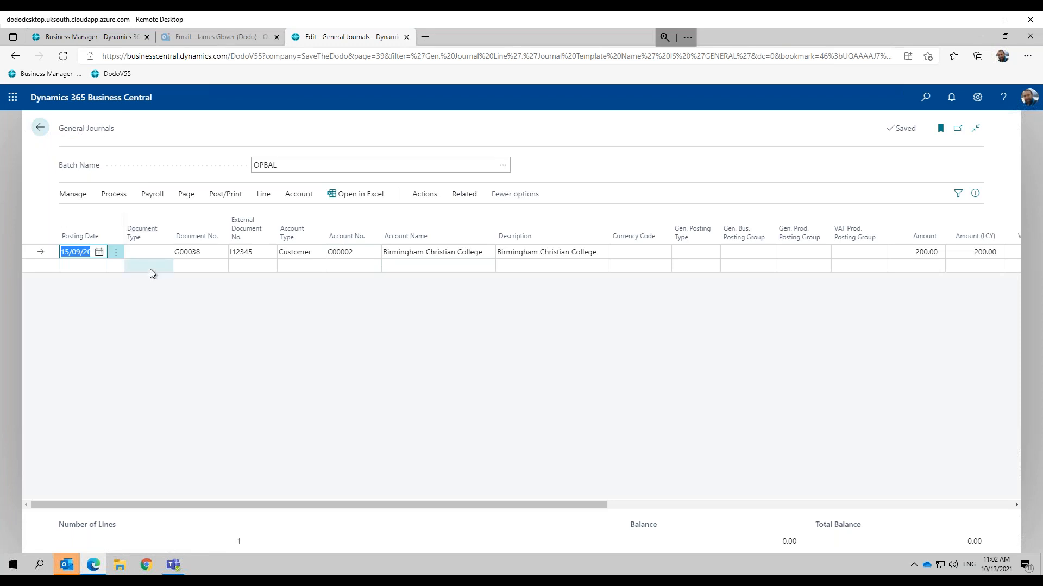
drag(367, 504, 377, 504)
drag(395, 503, 306, 478)
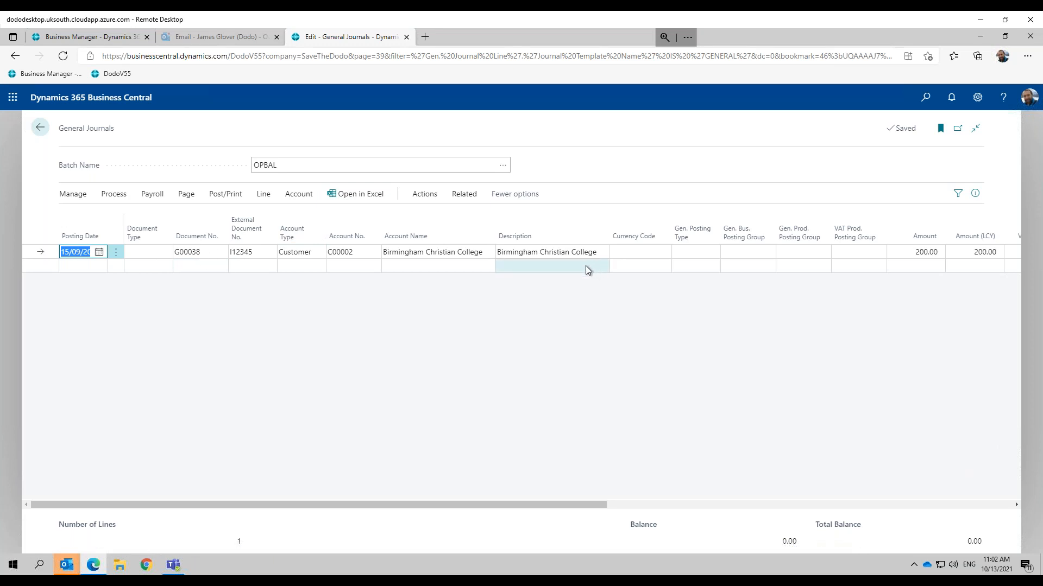
Open the OPBAL journal for editing in Excel, enable editing, trust the Microsoft Dynamics Office Add-in and load the journal data.
click(185, 200)
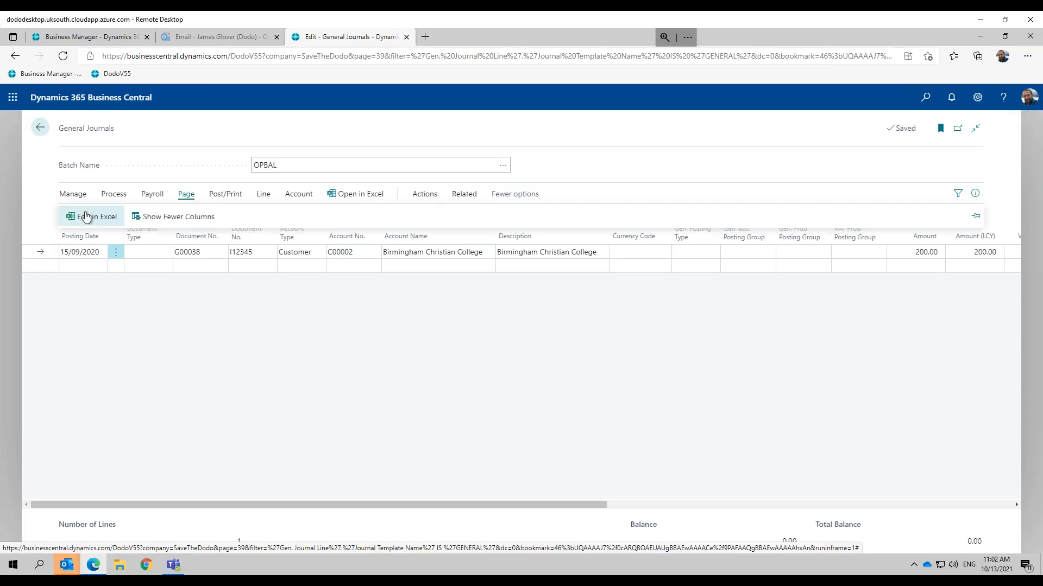
click(86, 216)
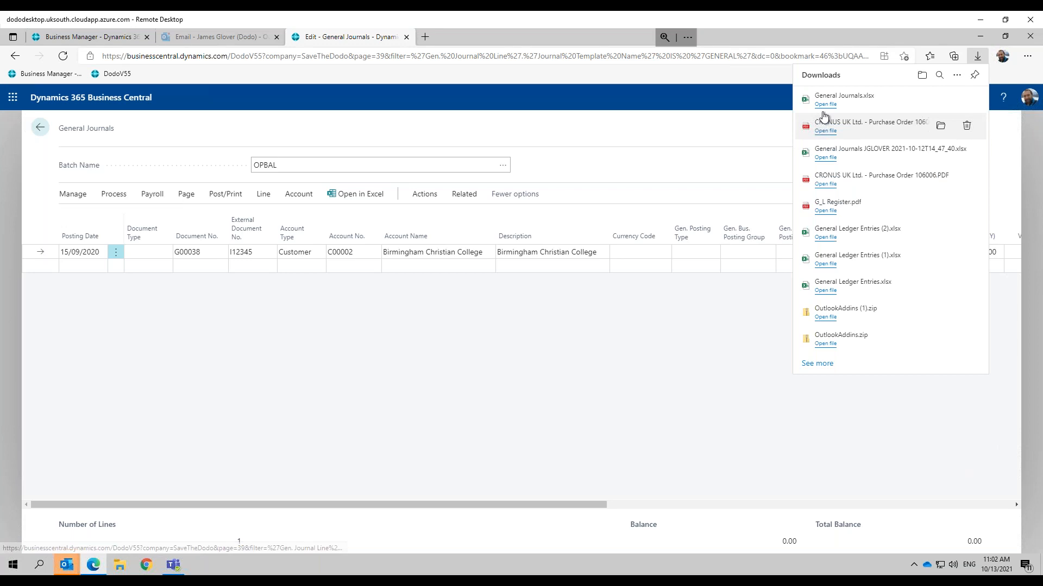
click(825, 104)
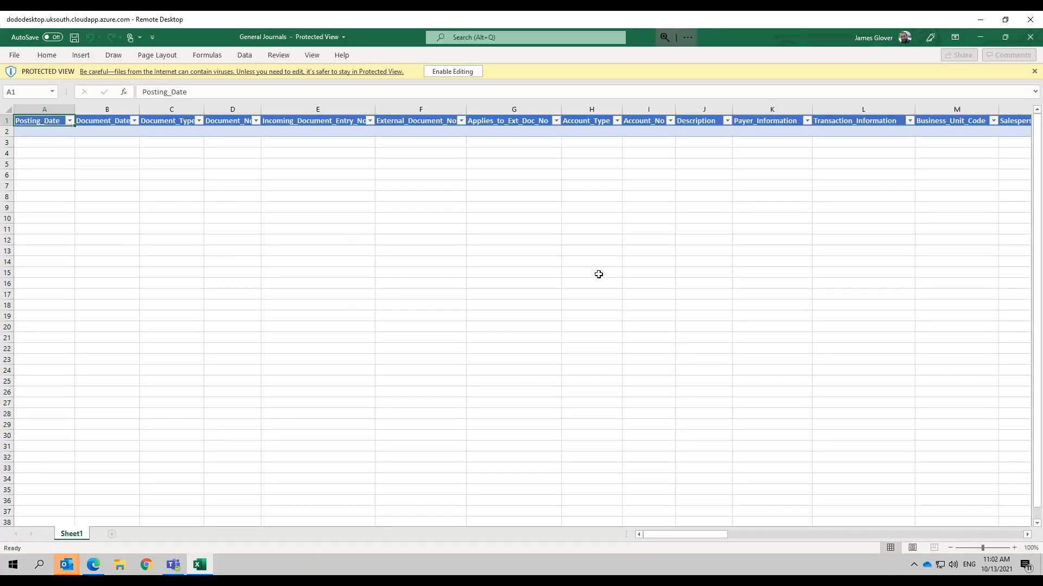
click(459, 74)
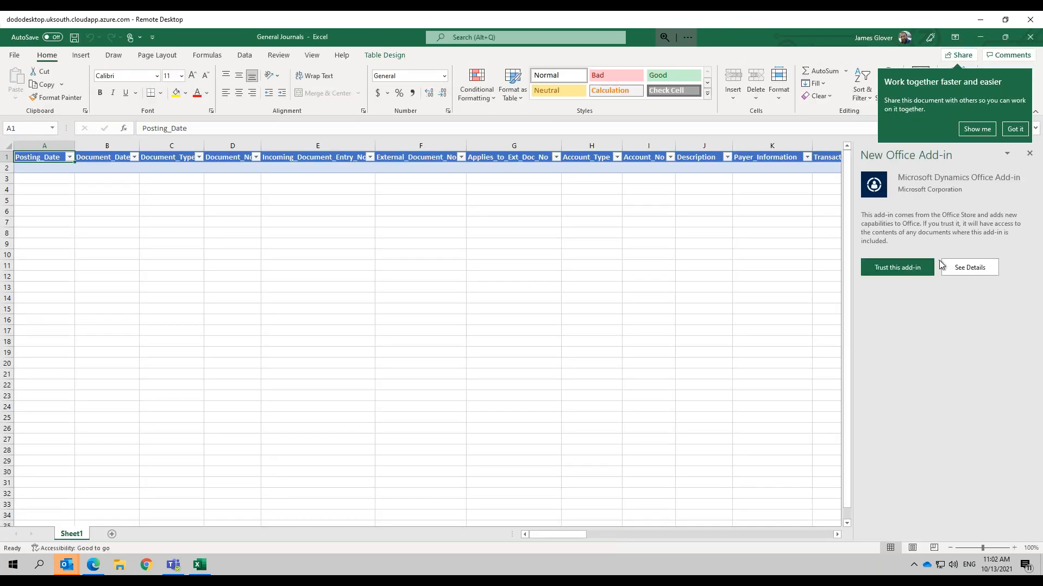
click(902, 272)
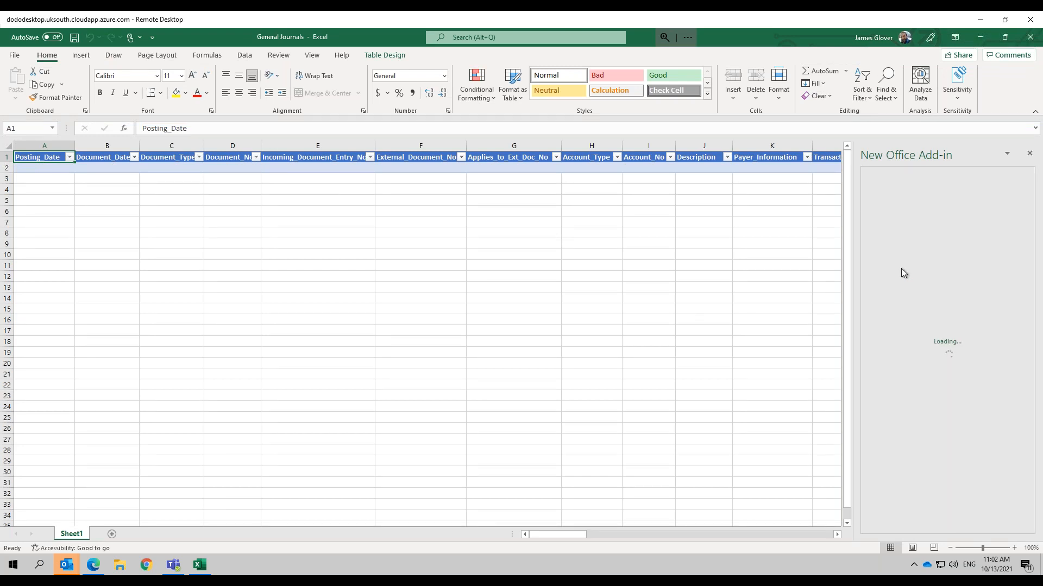
click(891, 247)
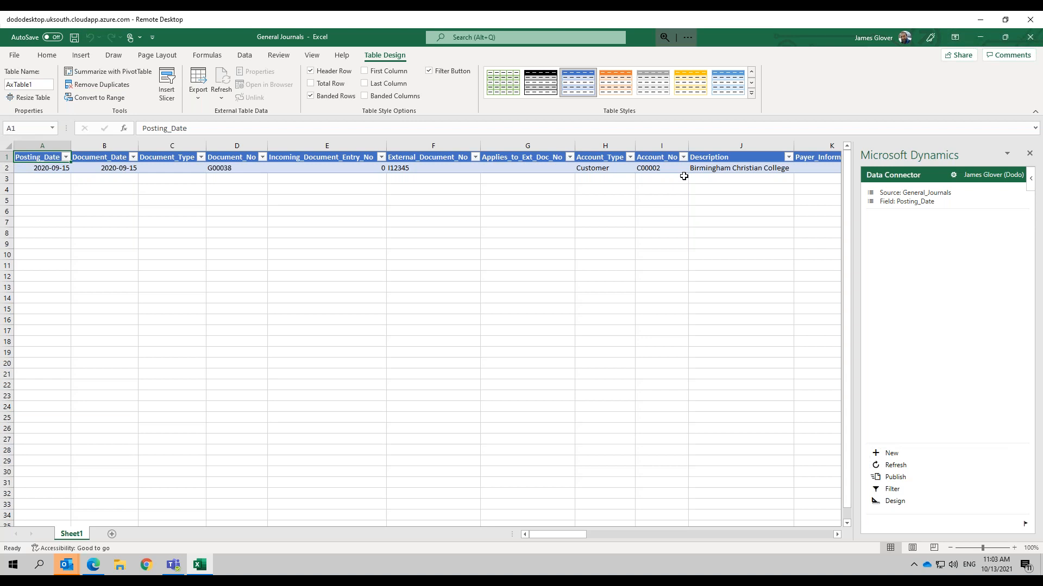
Examine the journal line's fields across the Excel worksheet, then switch back to the General Journals page in Business Central.
click(49, 169)
click(233, 168)
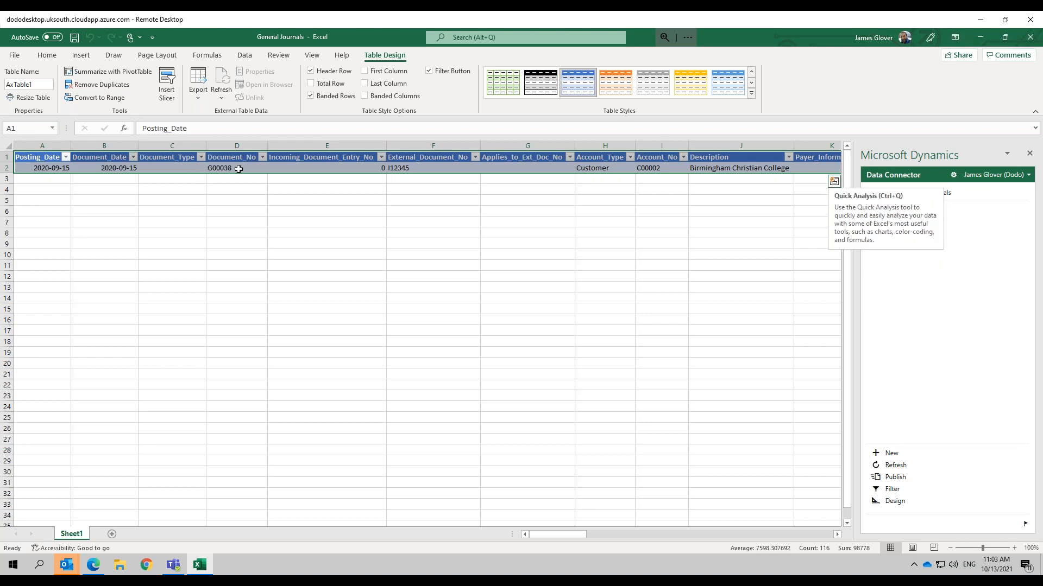
click(409, 170)
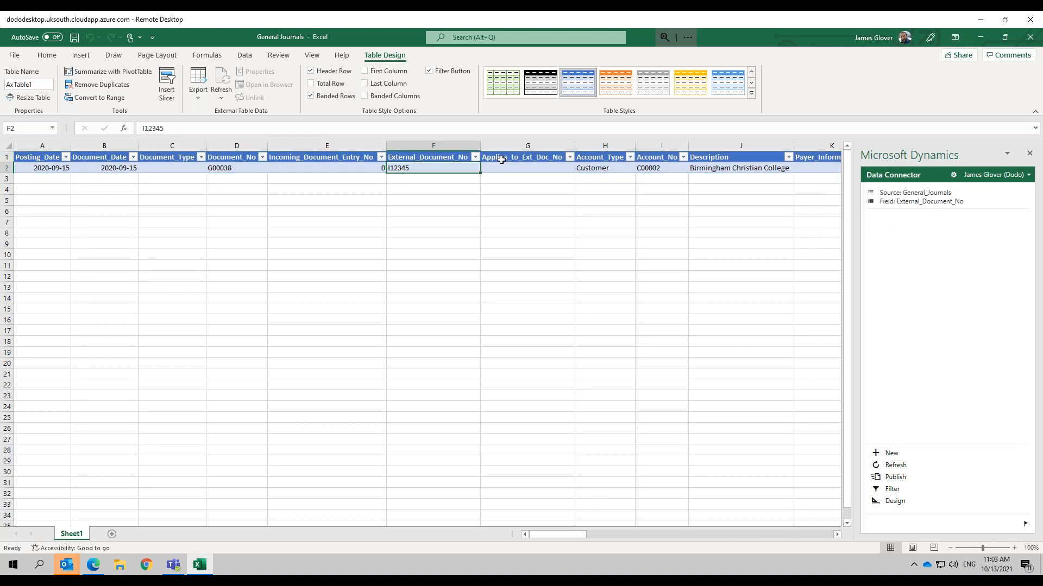
drag(555, 536, 482, 503)
click(980, 42)
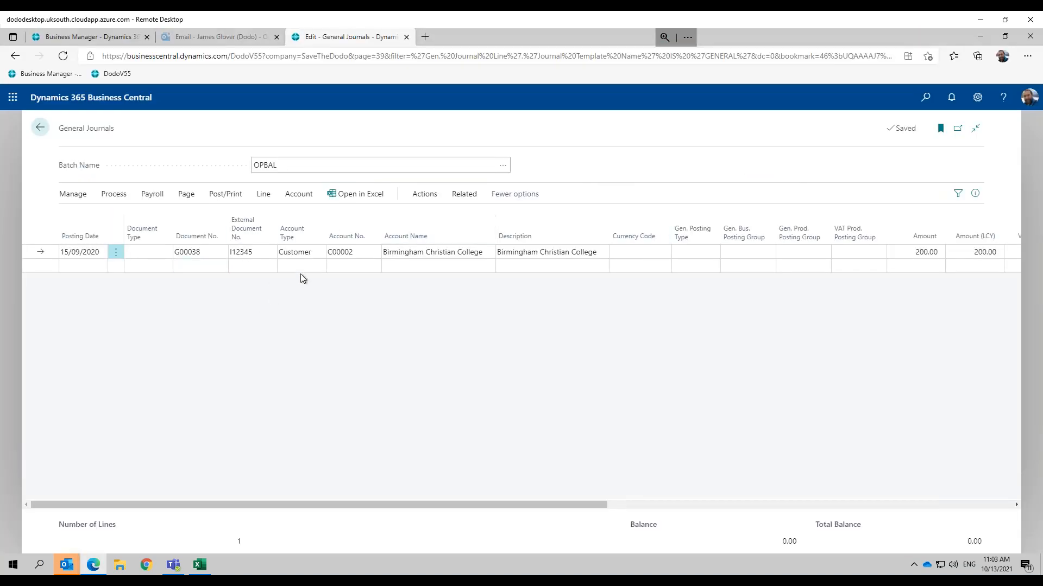
Leave the journal and check the Excel options available for the SaveTheDodo Chart of Accounts and Vendors lists.
click(40, 130)
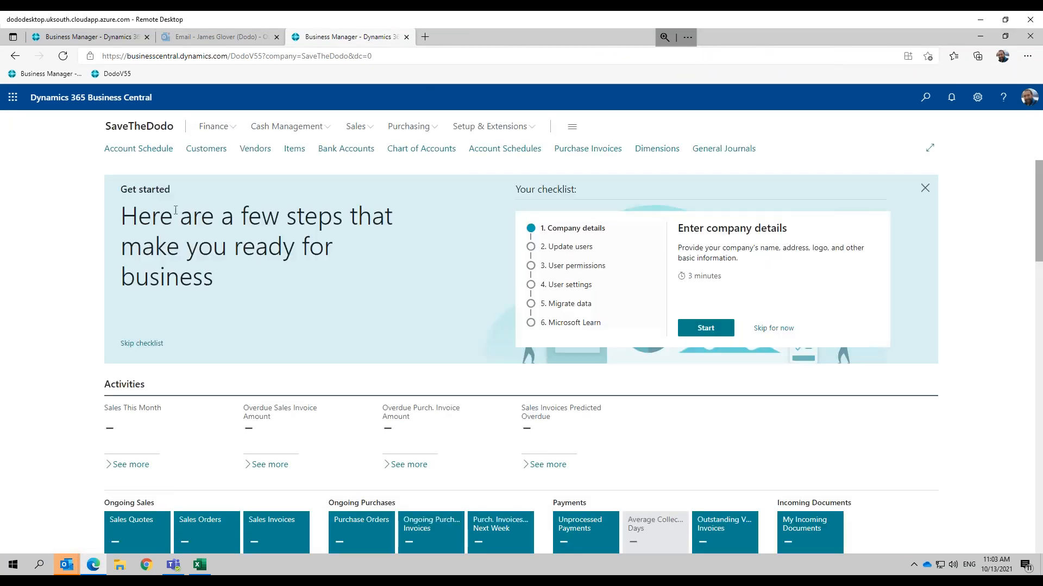
click(232, 132)
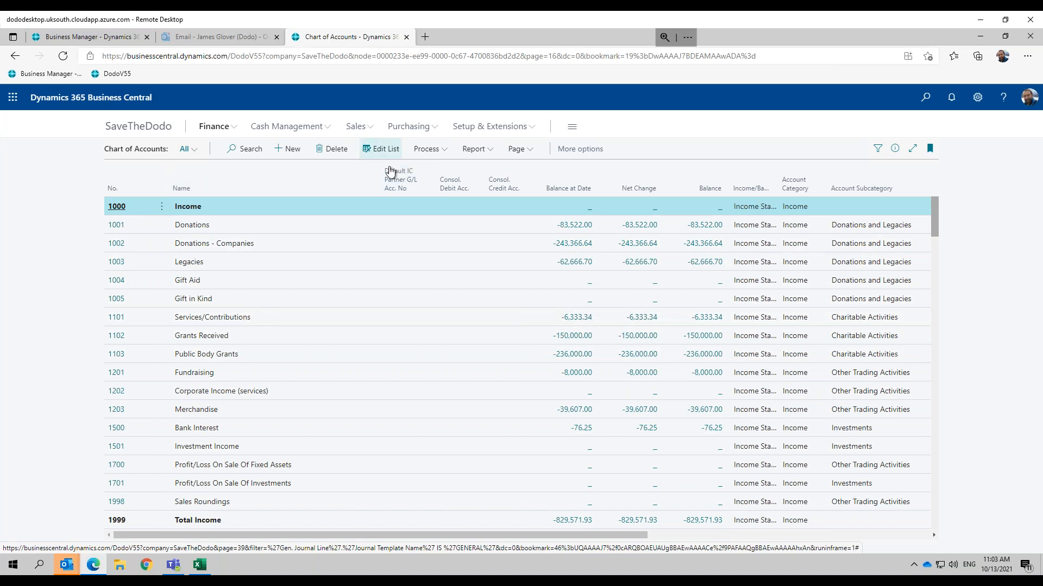
click(531, 152)
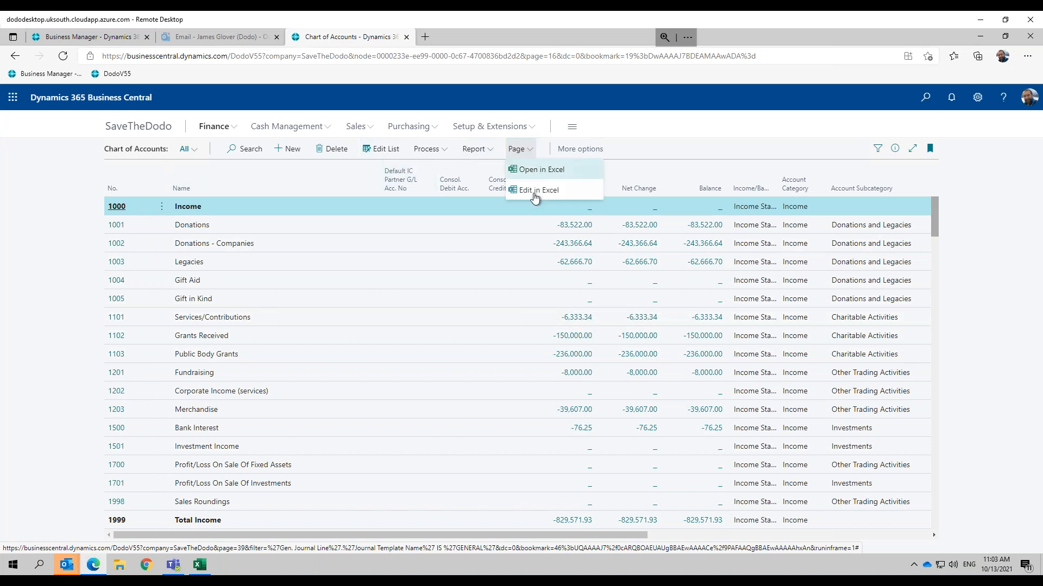
click(406, 130)
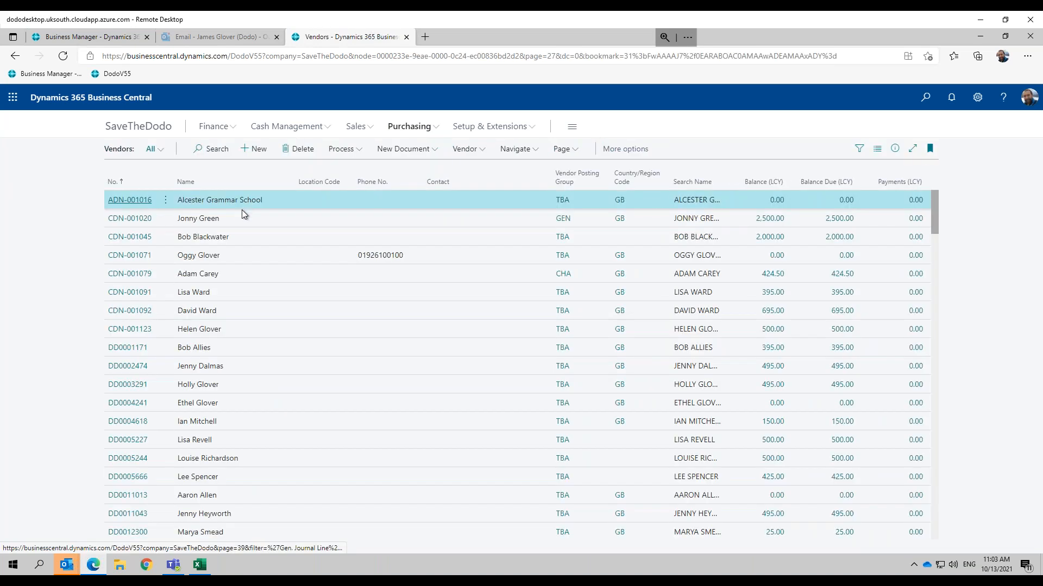
click(575, 153)
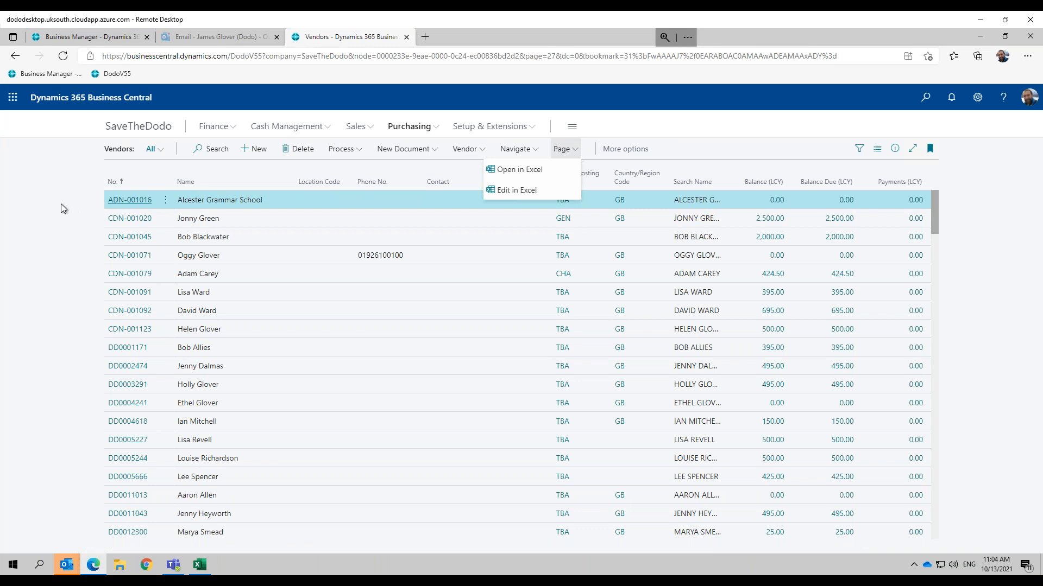
Check the Setup & Extensions area, search for extensions and show the Installed Extensions list in expanded view.
click(531, 129)
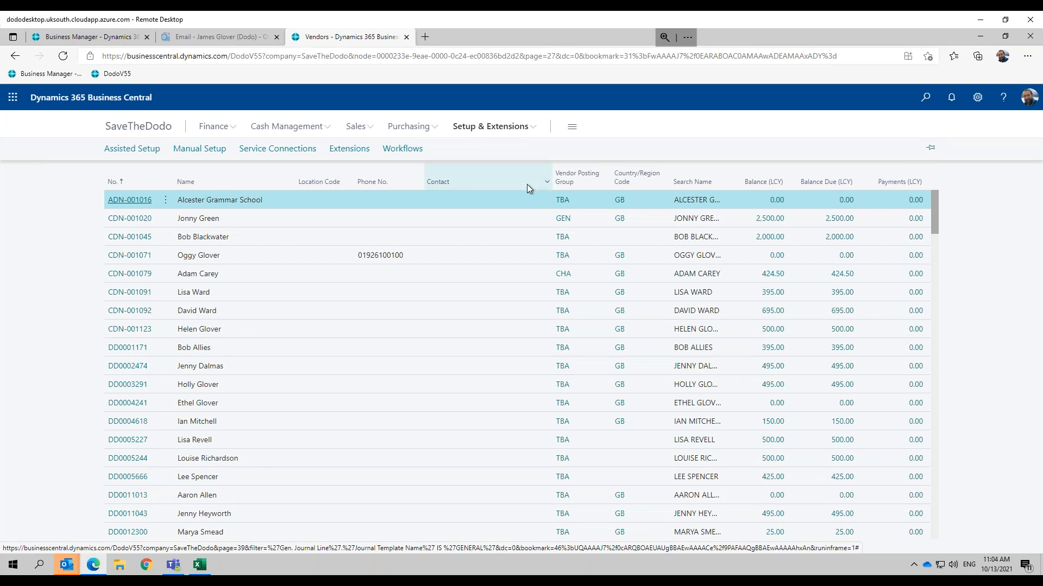
mouse_move(527, 188)
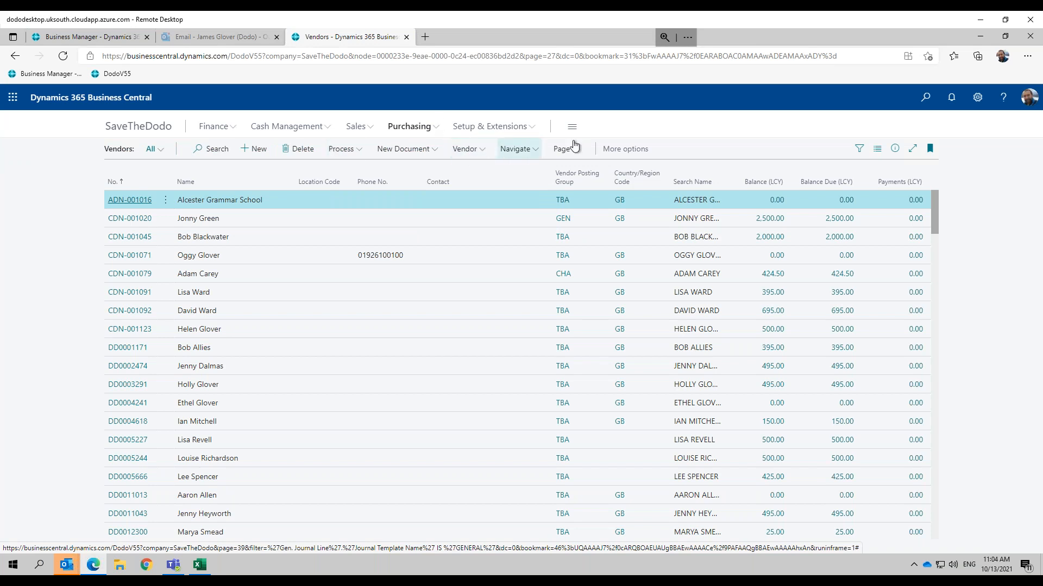
click(926, 99)
text(extensions)
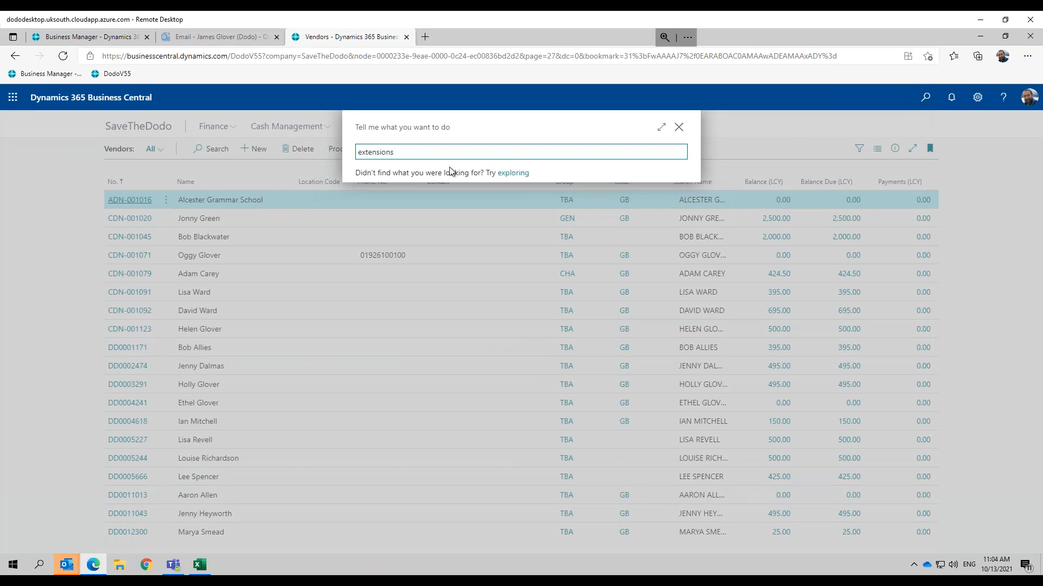
click(412, 200)
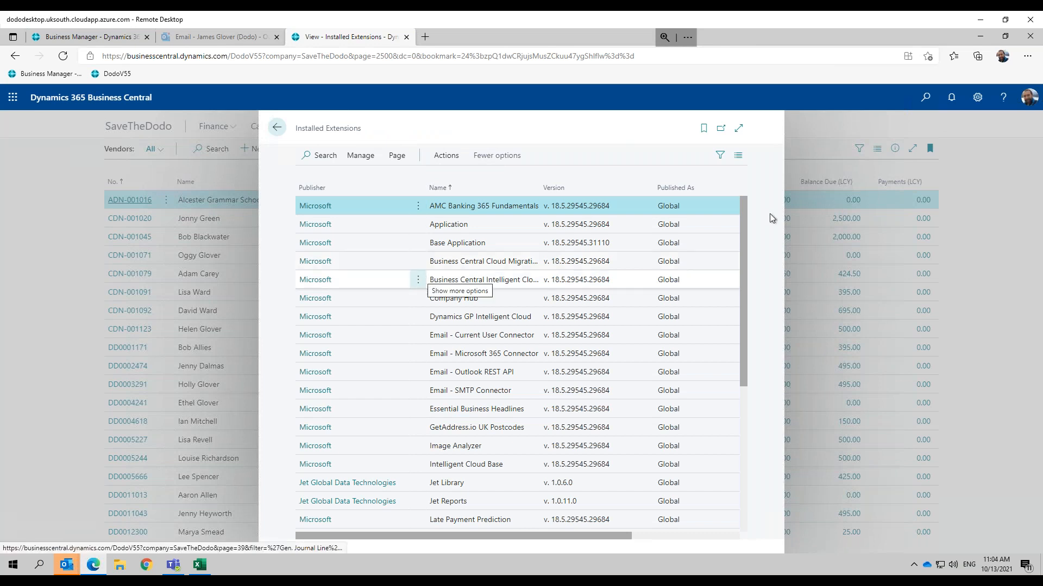
click(739, 131)
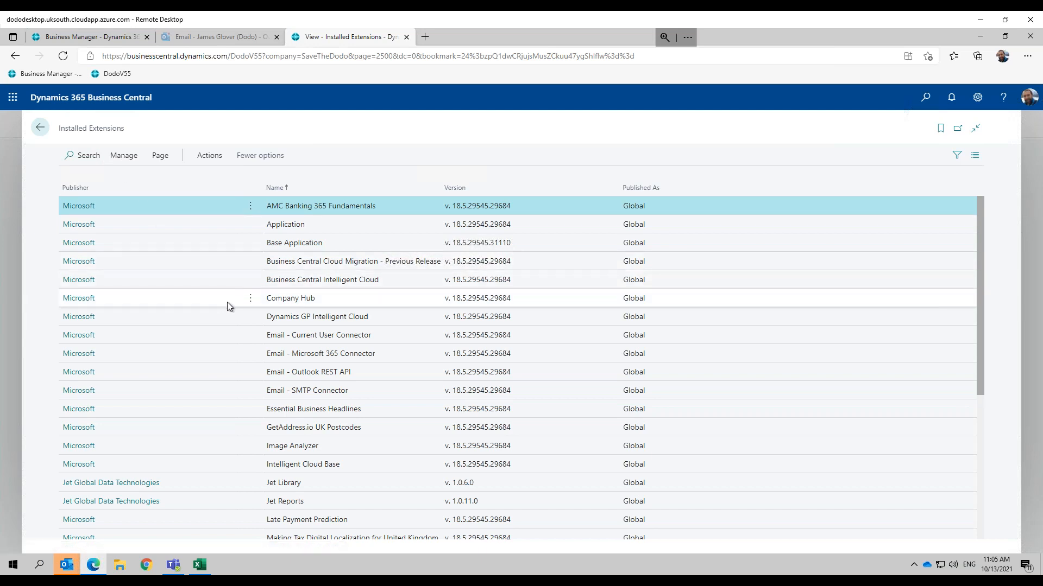
Examine the publishers, names and versions throughout the Installed Extensions list, including the Jet Reports and m-hance add-ons.
scroll(84, 228, down, 1)
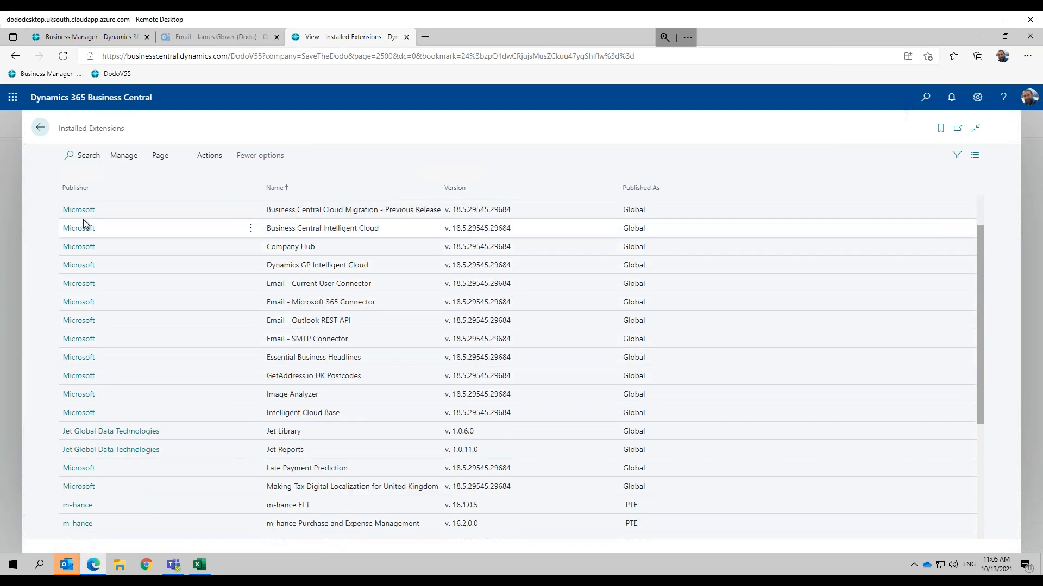
scroll(83, 402, down, 1)
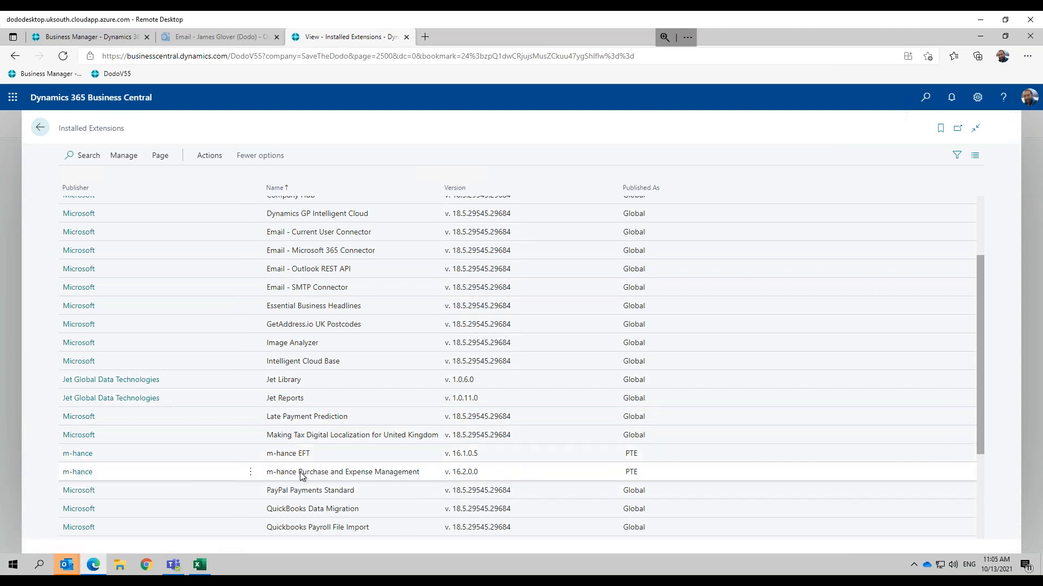
scroll(300, 472, down, 1)
scroll(304, 468, down, 1)
scroll(307, 467, down, 1)
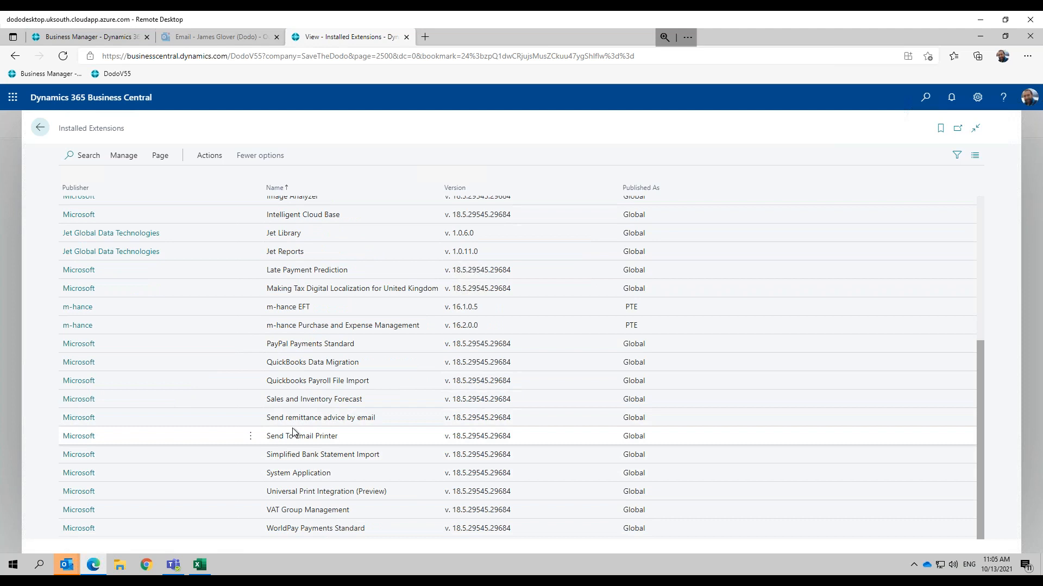
scroll(294, 433, up, 1)
scroll(295, 435, down, 1)
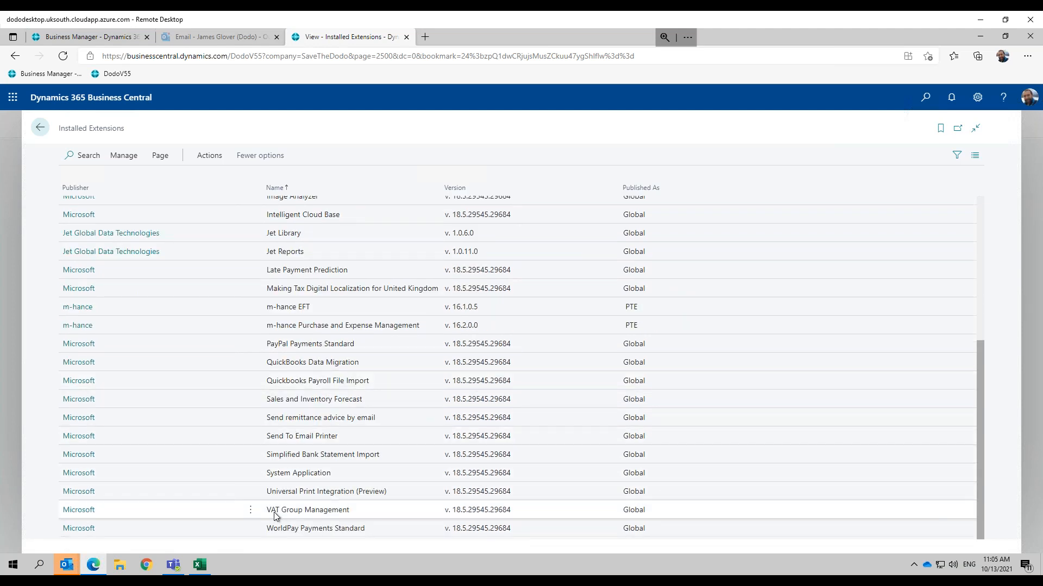
scroll(357, 408, up, 5)
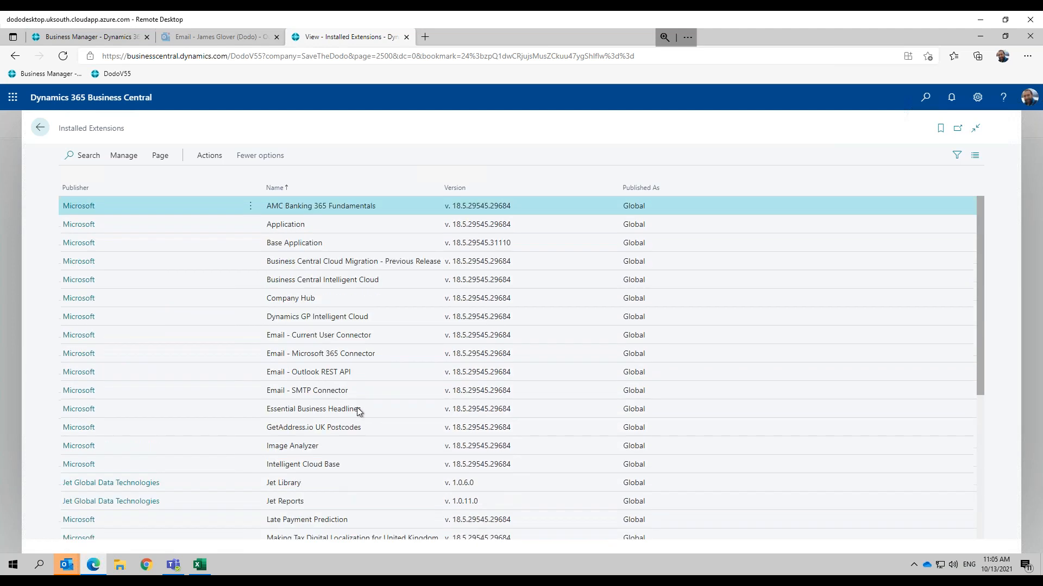
Return to Vendors, try to reach the Extension Marketplace from the Setup & Extensions list of extensions, and cancel the remote desktop reconnection.
click(40, 129)
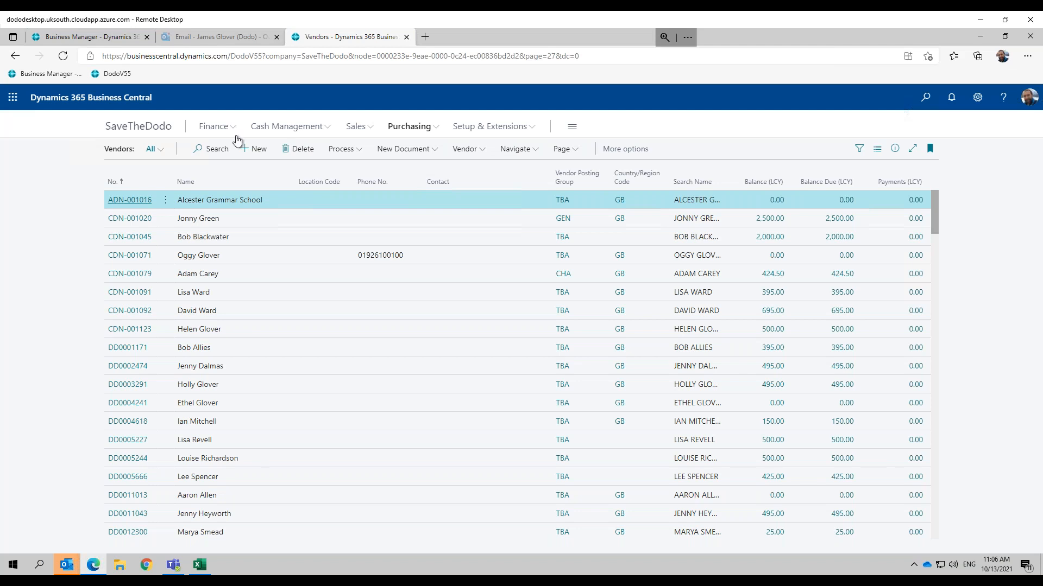
click(527, 130)
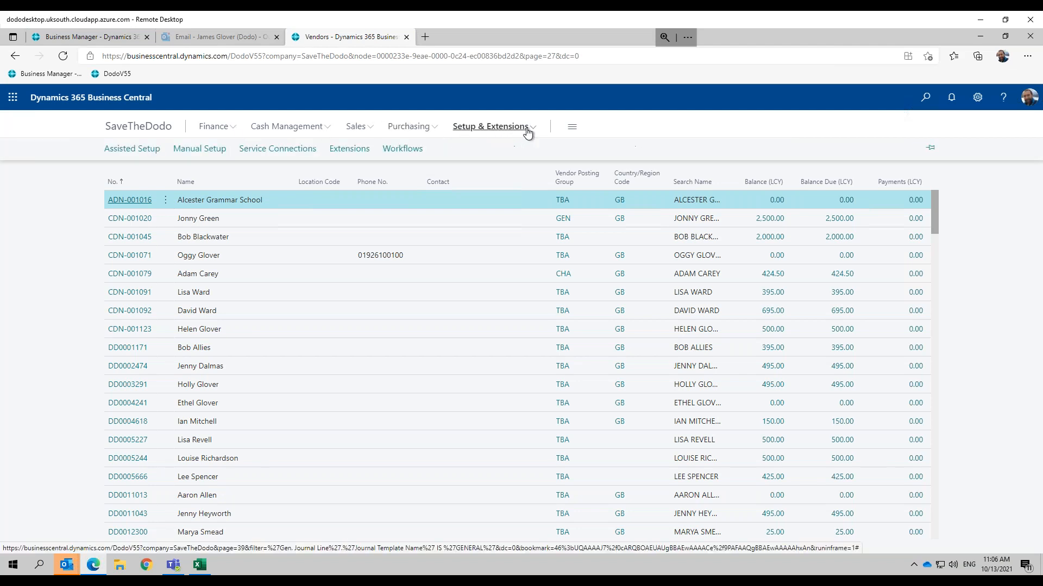
click(348, 156)
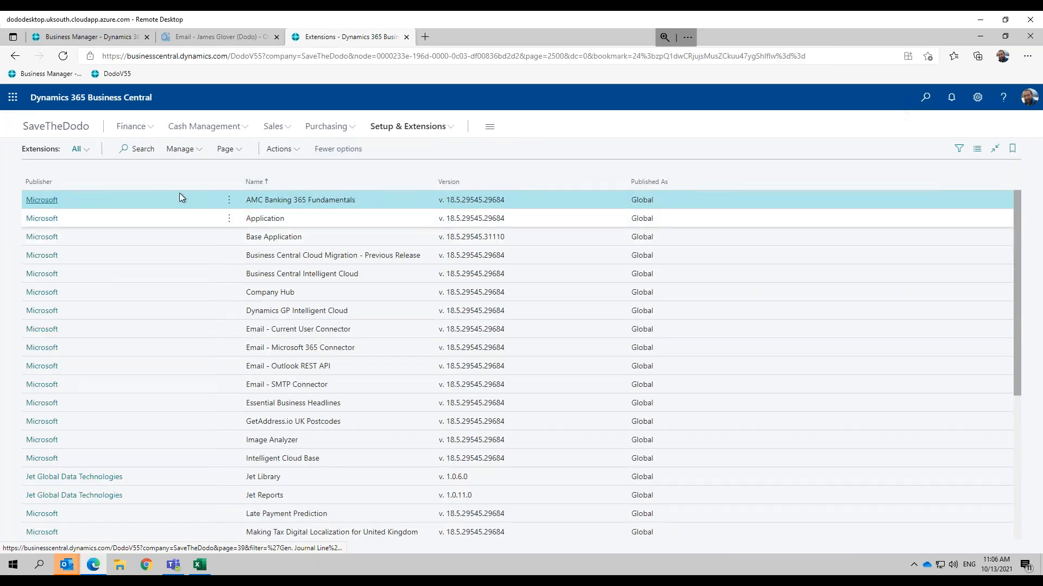
click(201, 149)
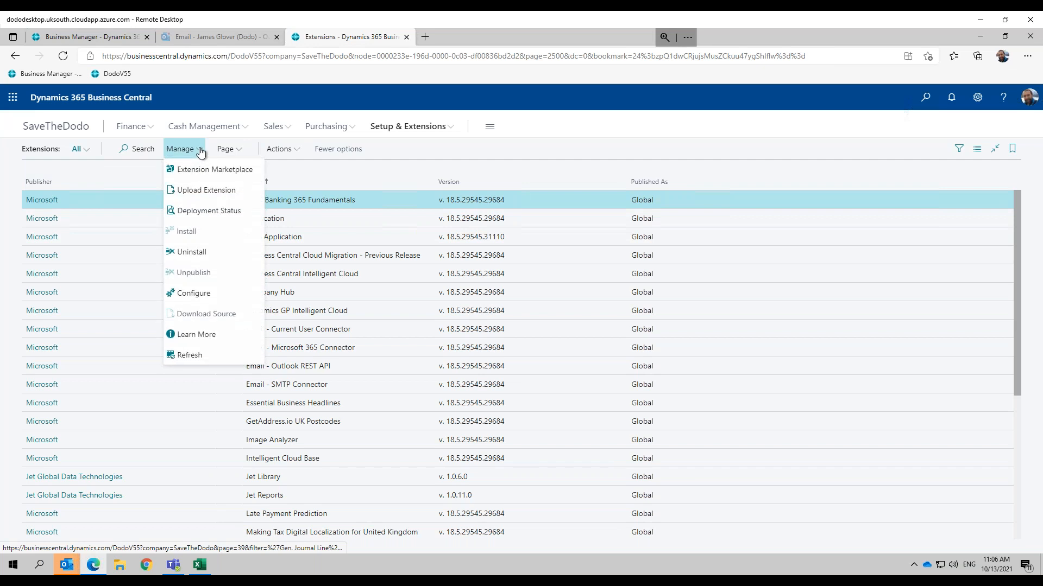
click(196, 169)
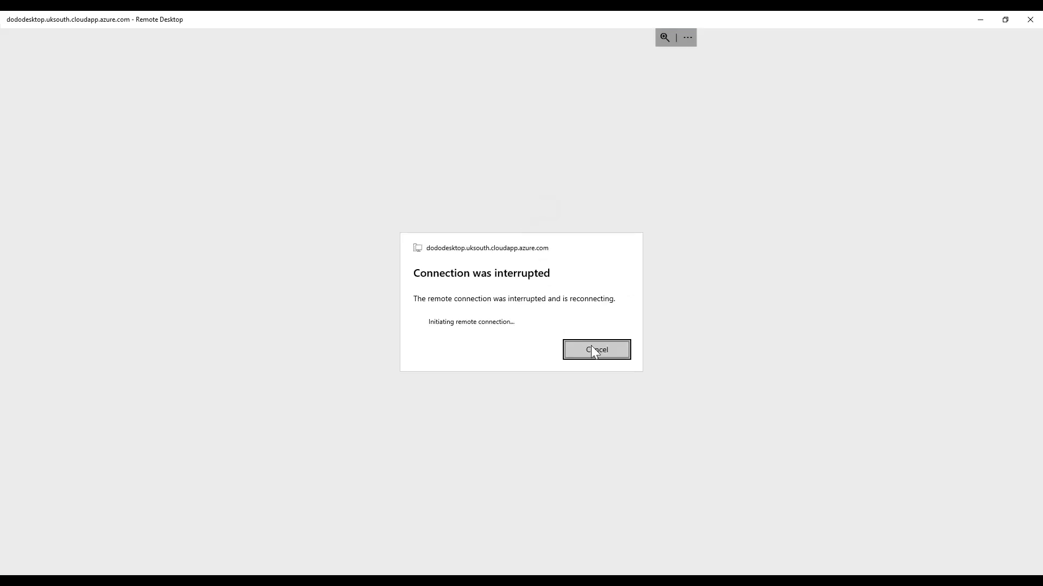
click(594, 356)
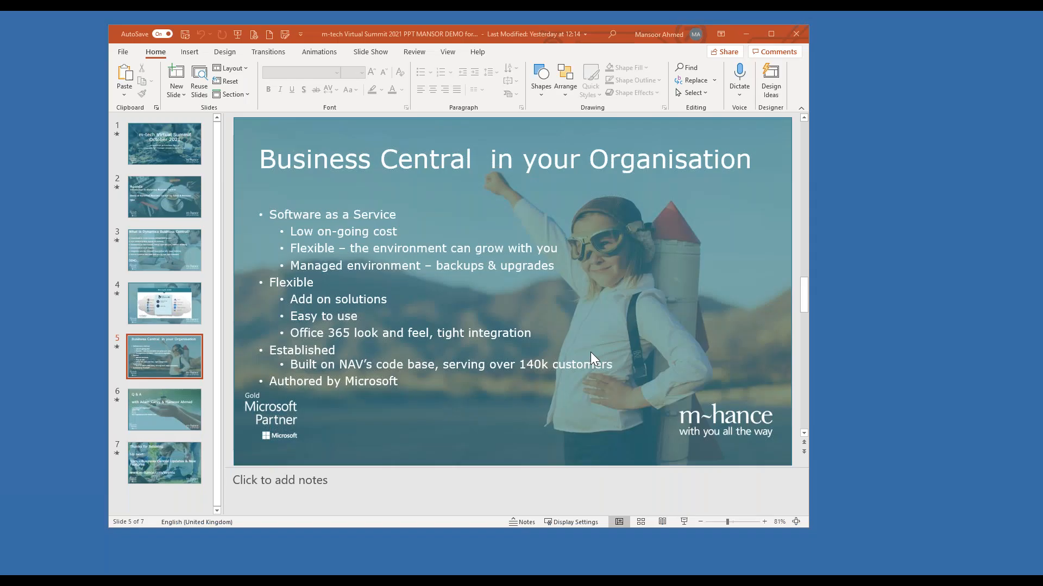